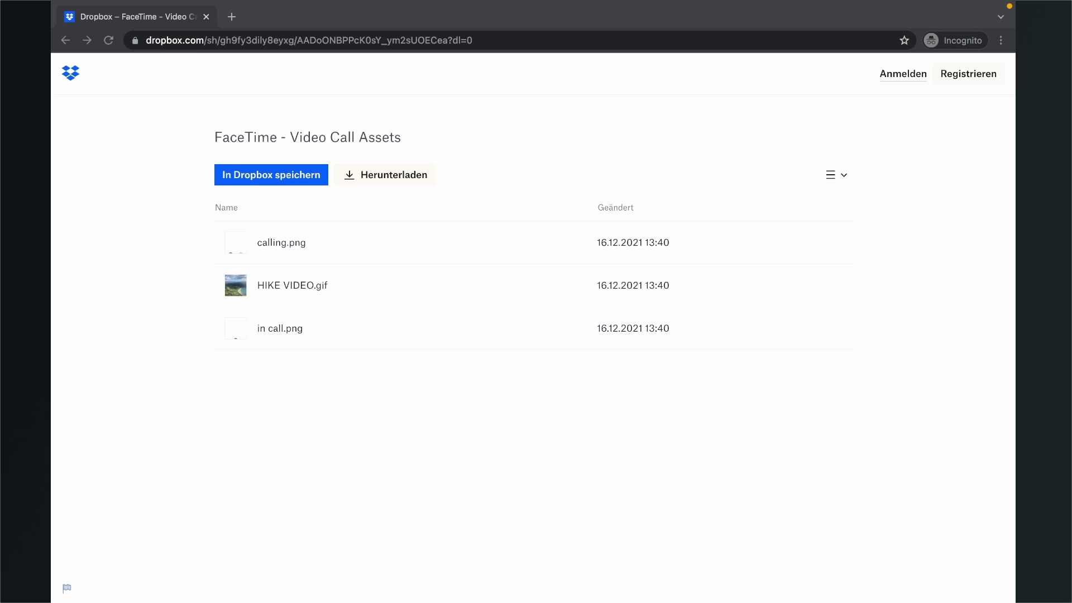
pyautogui.click(525, 144)
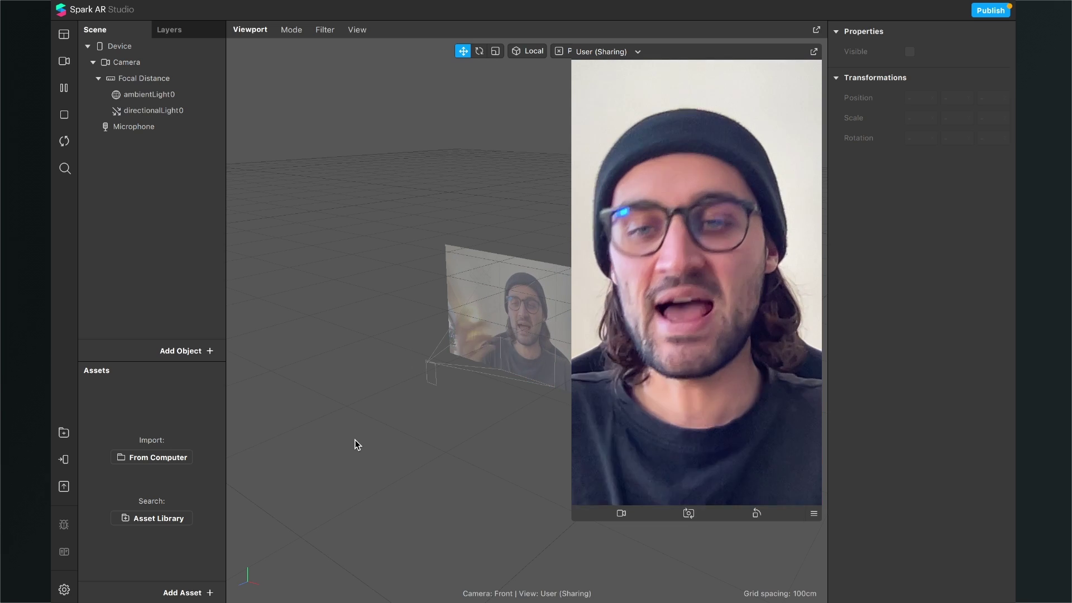
# - Start a texture animation import and choose HIKE VIDEO.gif as its source file
pyautogui.click(178, 590)
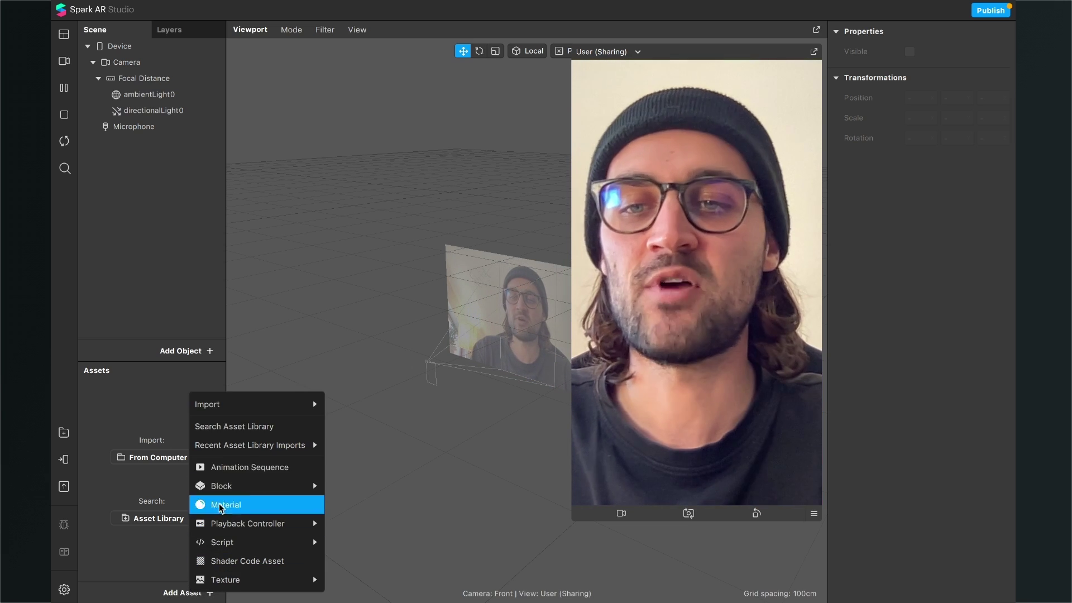
pyautogui.moveTo(262, 406)
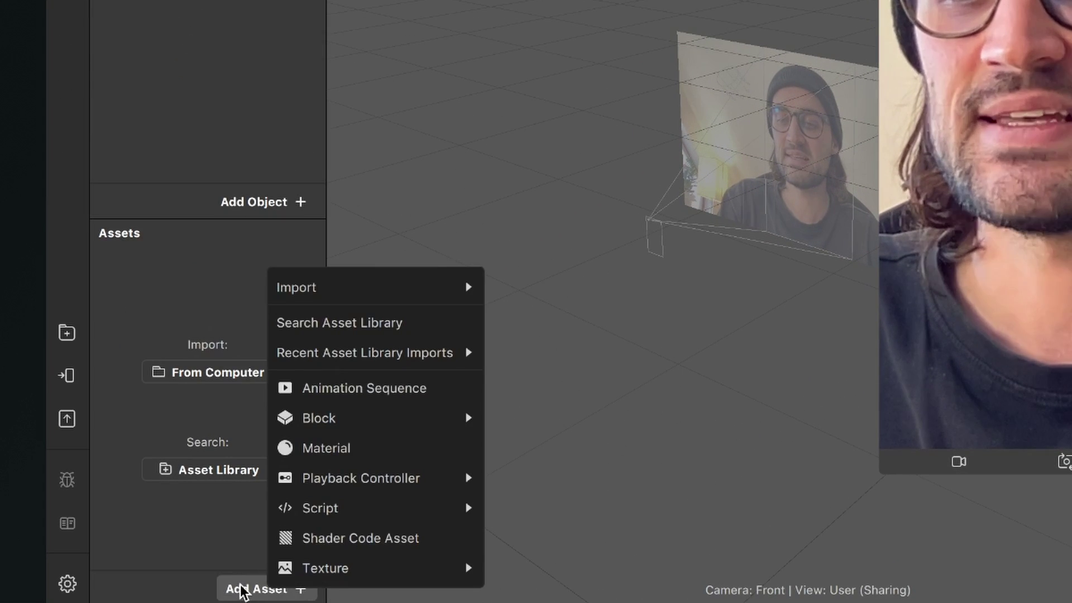
pyautogui.moveTo(325, 352)
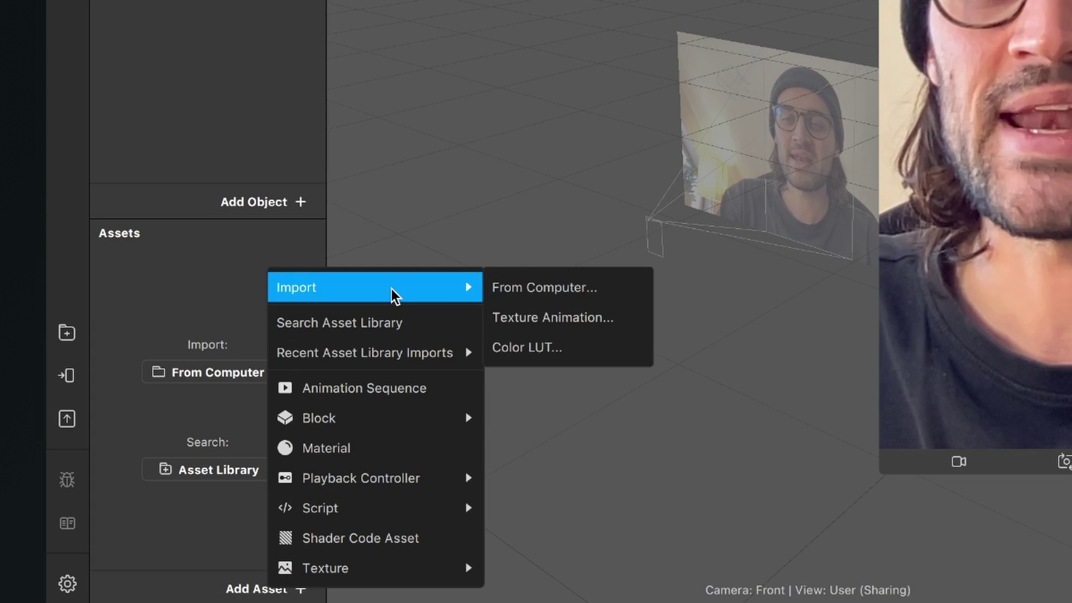
pyautogui.click(506, 316)
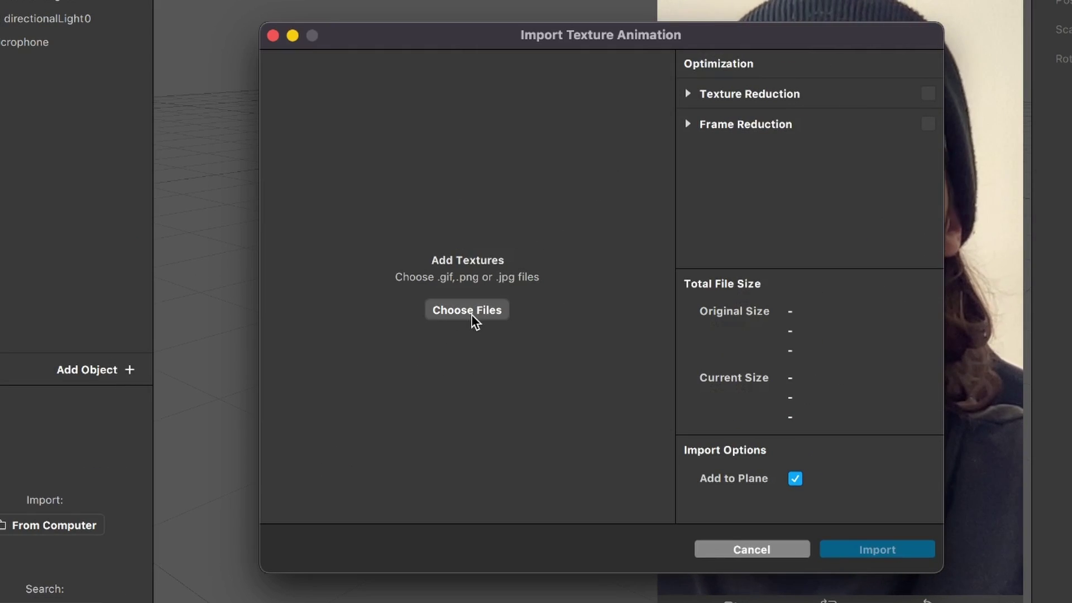
pyautogui.click(471, 314)
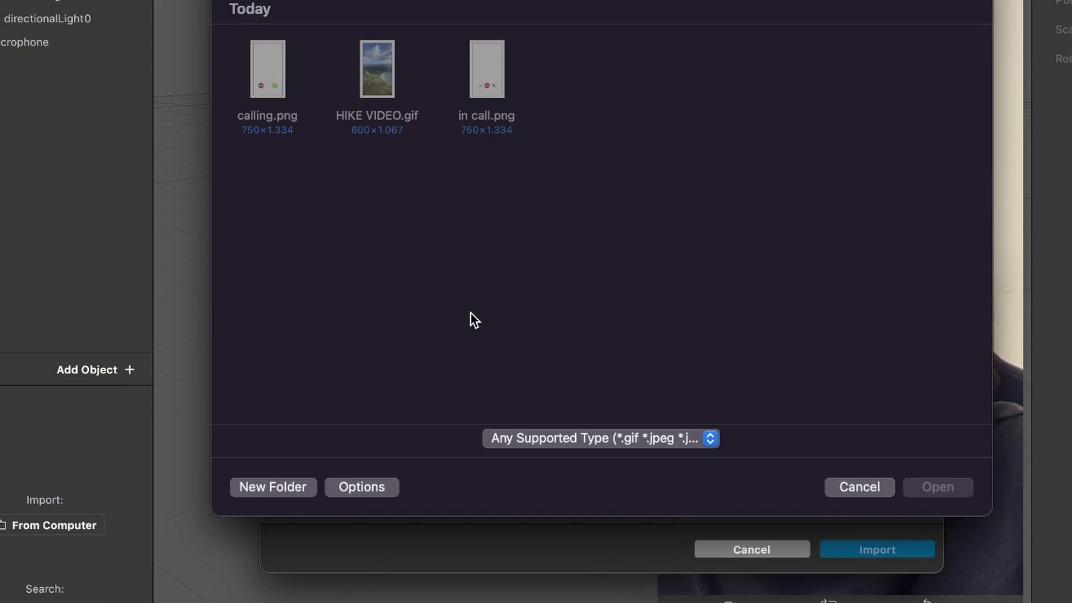
pyautogui.click(373, 96)
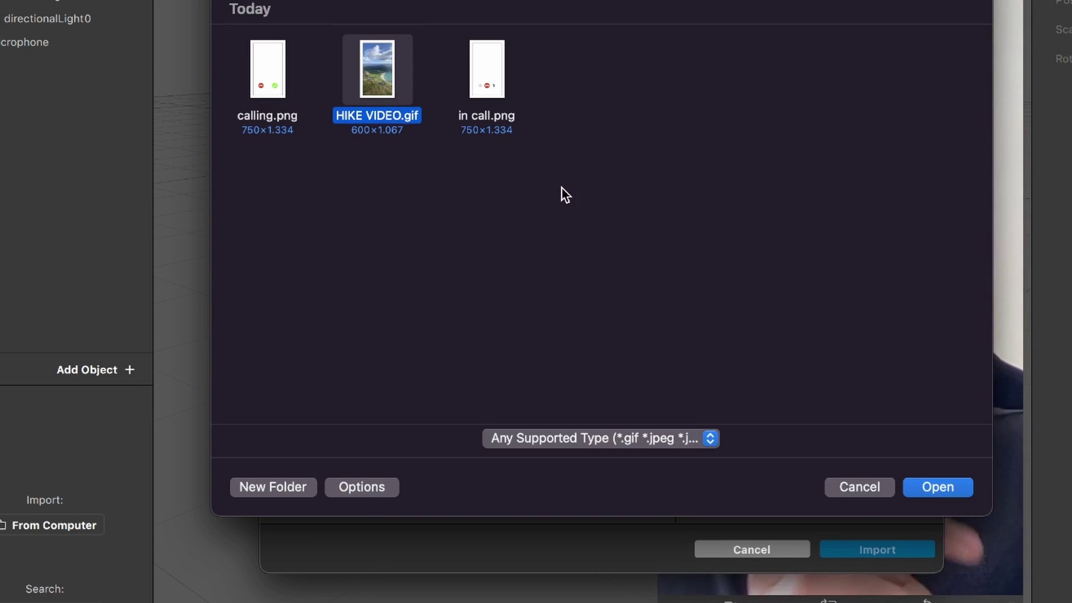
pyautogui.click(938, 487)
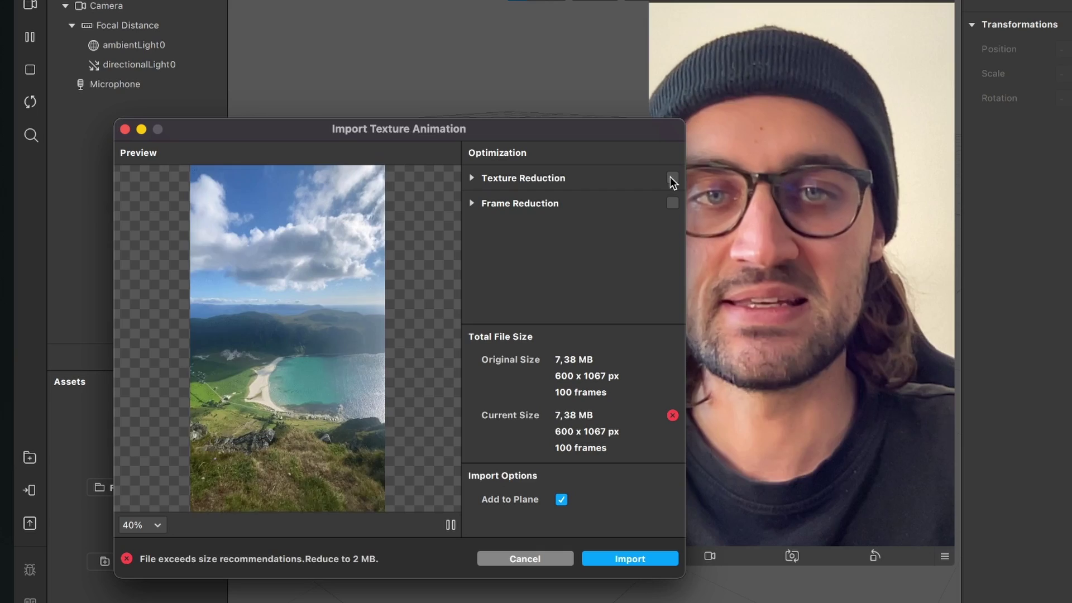
# - Enable texture reduction at 40% quality and import the animation onto a plane
pyautogui.click(673, 178)
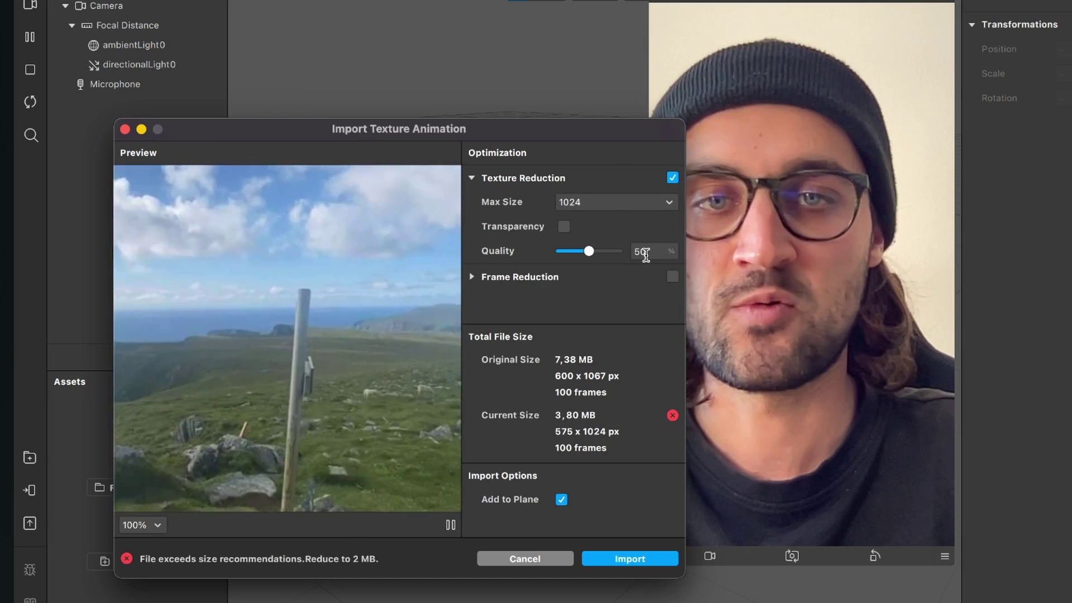
pyautogui.doubleClick(642, 251)
pyautogui.write('40')
pyautogui.press('Return')
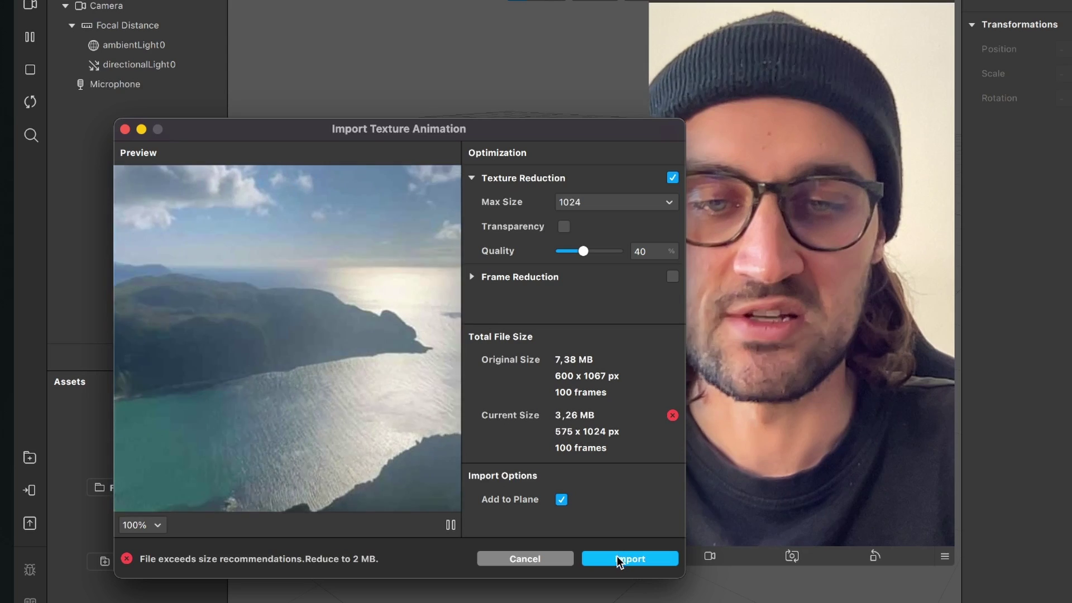
pyautogui.click(617, 558)
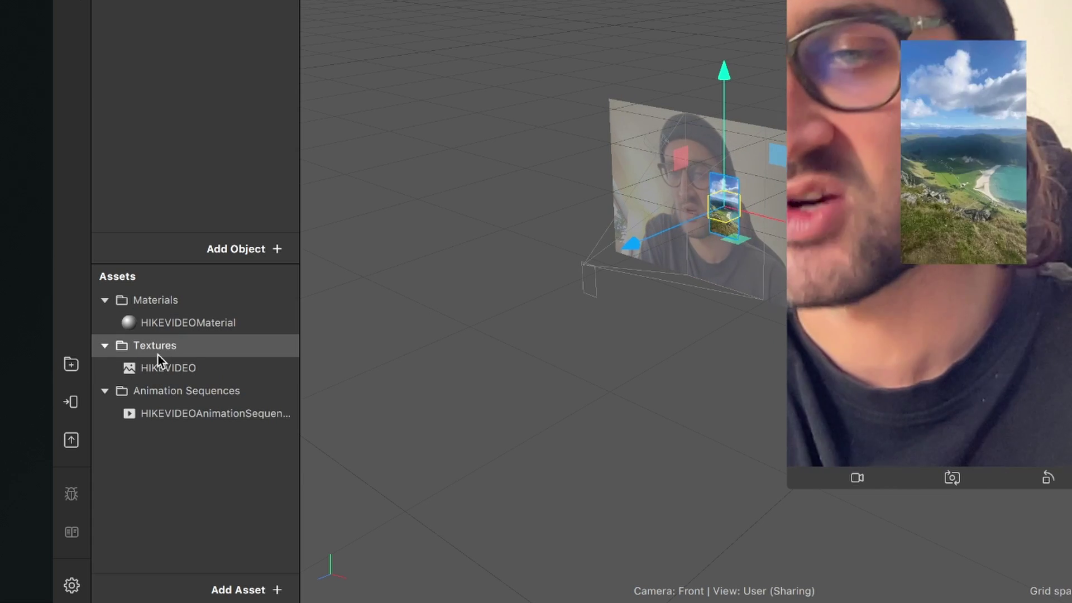
# - Set the HIKEVIDEO texture's compression to None for iOS, Android and Older Android
pyautogui.click(160, 367)
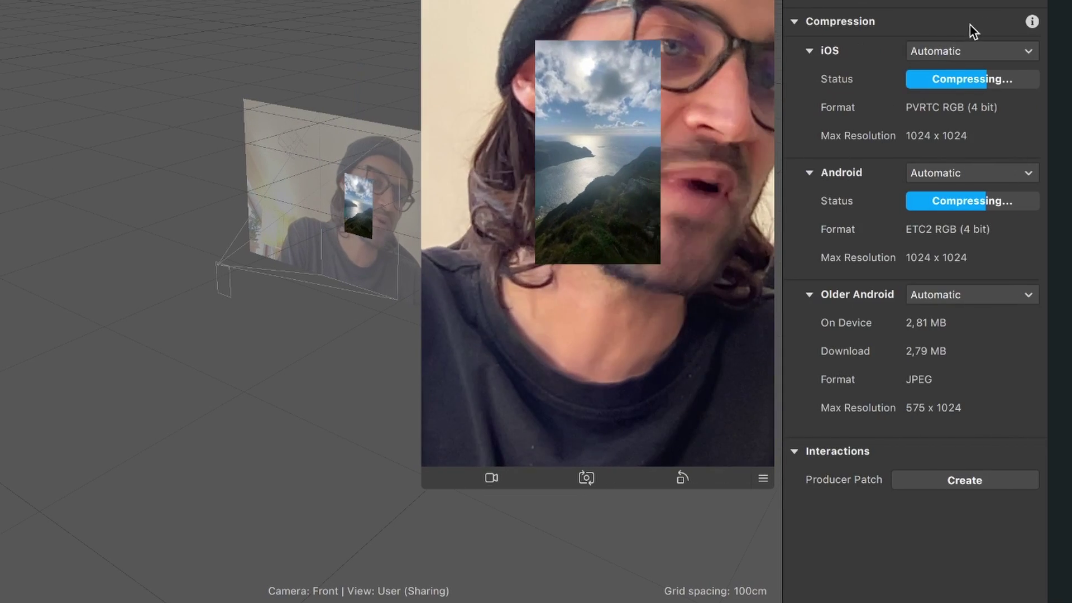
pyautogui.click(956, 50)
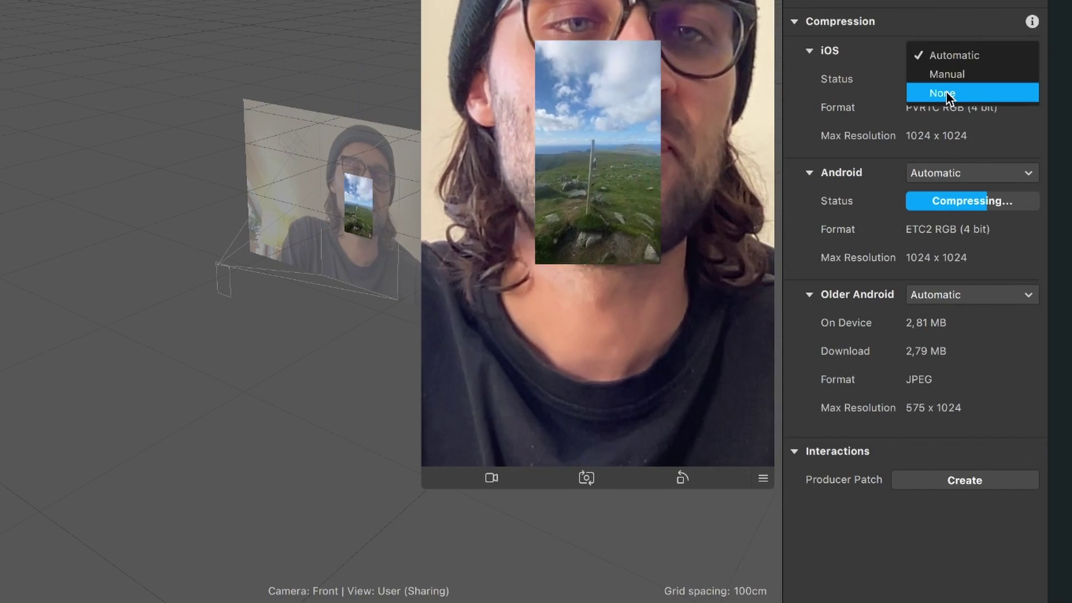
pyautogui.click(946, 92)
pyautogui.click(939, 143)
pyautogui.click(939, 186)
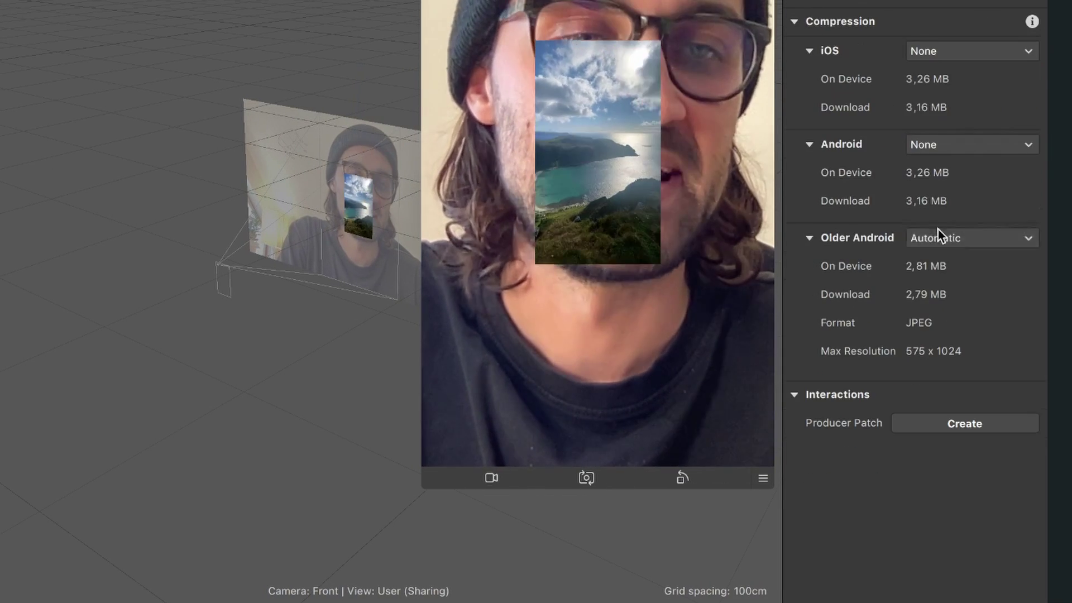
pyautogui.click(941, 239)
pyautogui.click(937, 282)
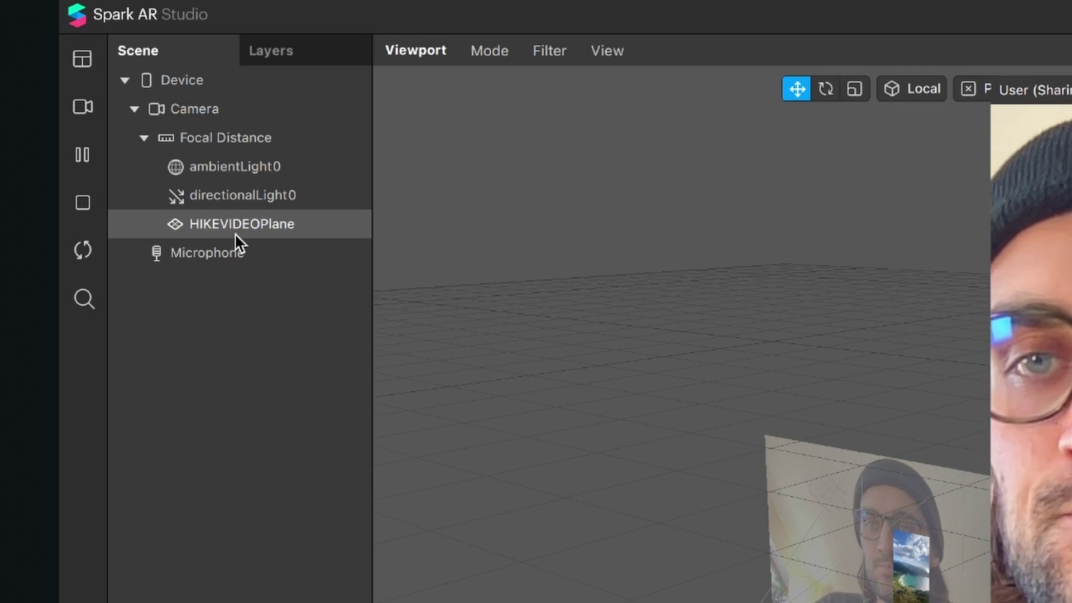
# - Scale HIKEVIDEOPlane up to about 2.81 by 5.01 so the video fills the preview screen
pyautogui.click(235, 235)
pyautogui.moveTo(847, 559); pyautogui.dragTo(652, 558)
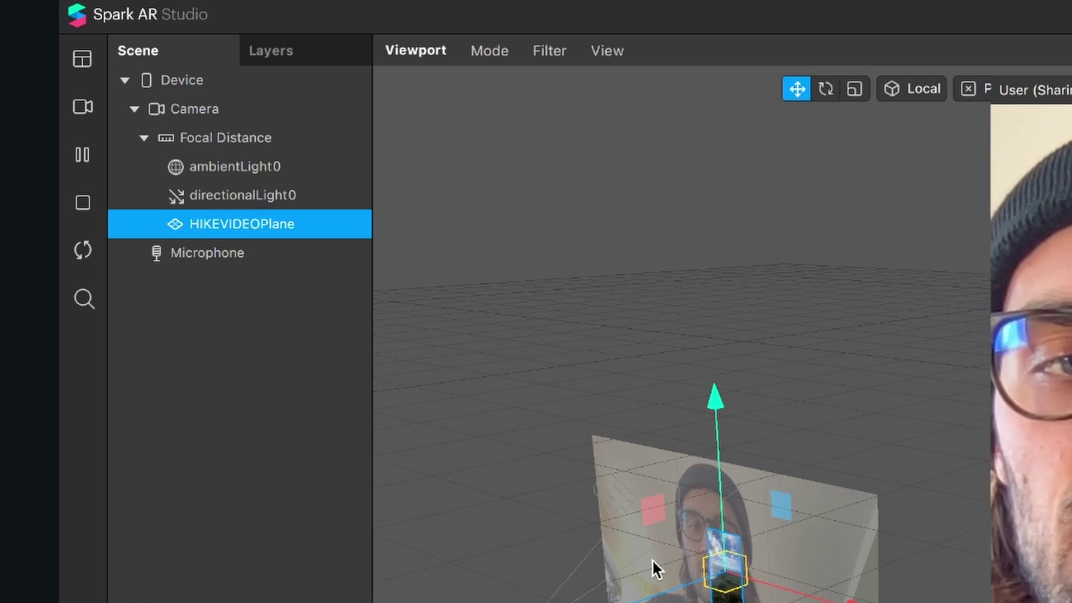
pyautogui.moveTo(636, 596); pyautogui.dragTo(734, 598)
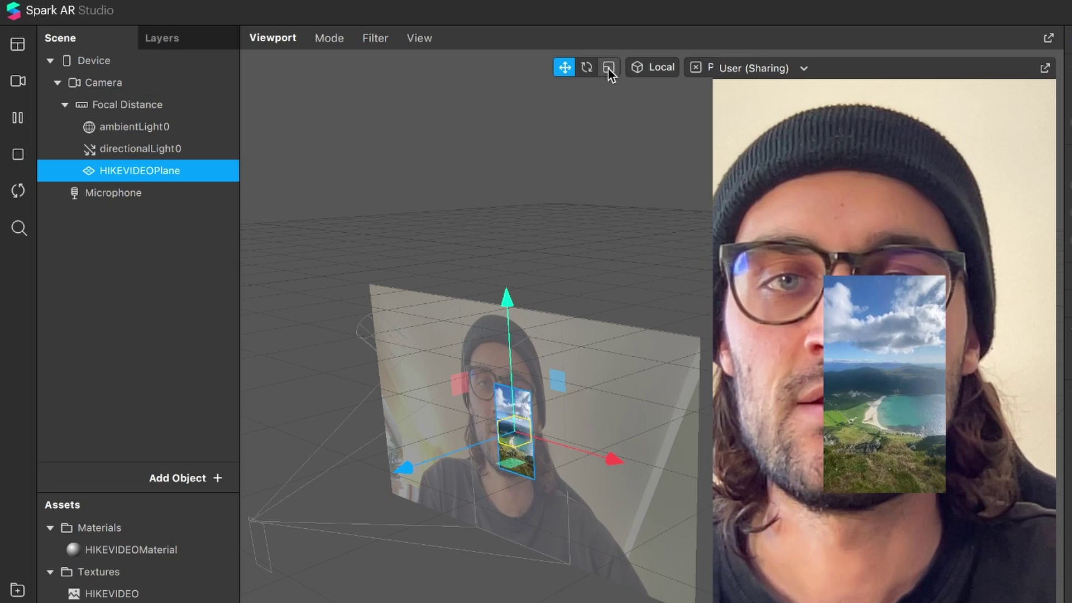
pyautogui.click(612, 65)
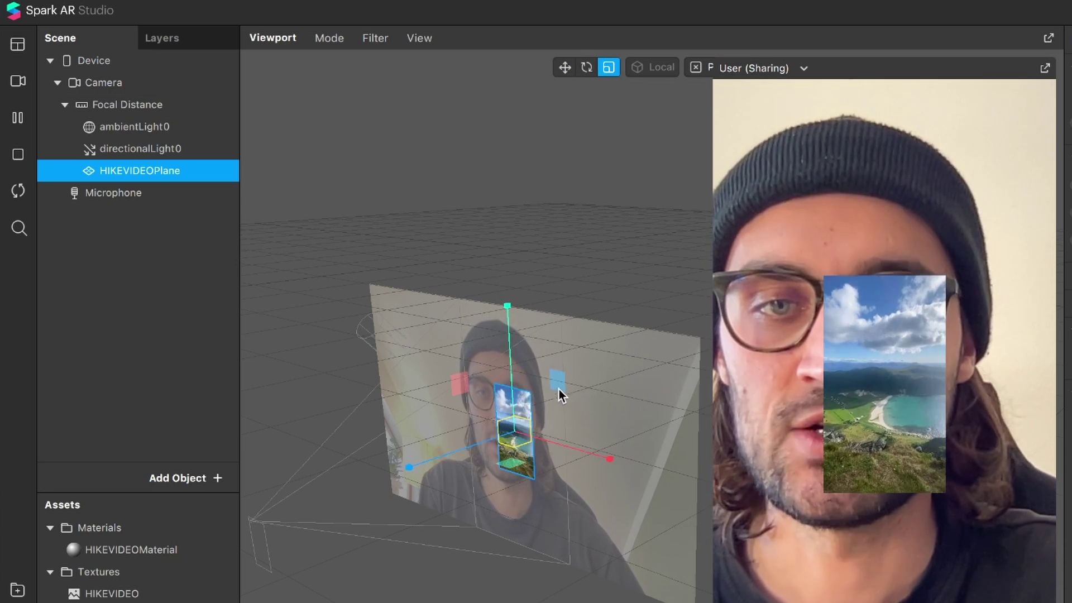
pyautogui.moveTo(557, 378); pyautogui.dragTo(649, 271)
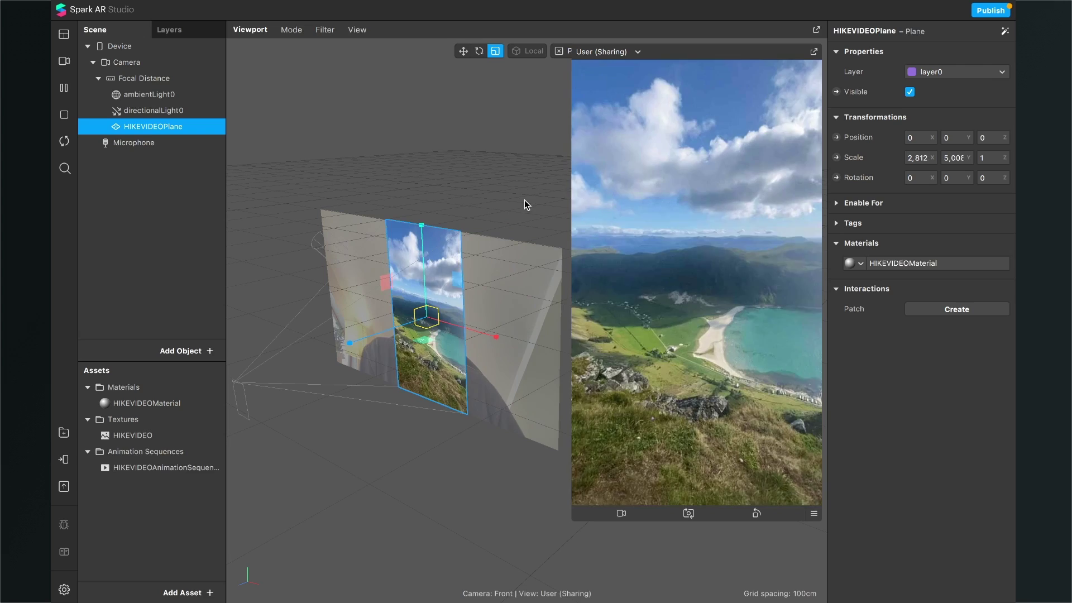
# - Add a rectangle to the scene and set its width and height to 100 Relative
pyautogui.click(188, 351)
pyautogui.write('re')
pyautogui.press('Return')
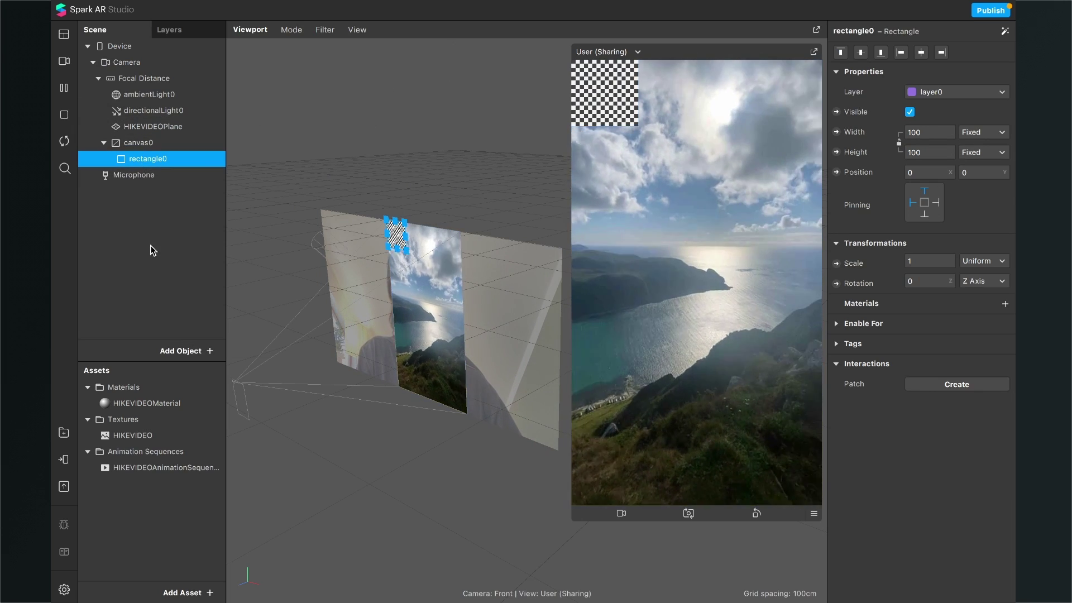
pyautogui.click(930, 136)
pyautogui.click(931, 153)
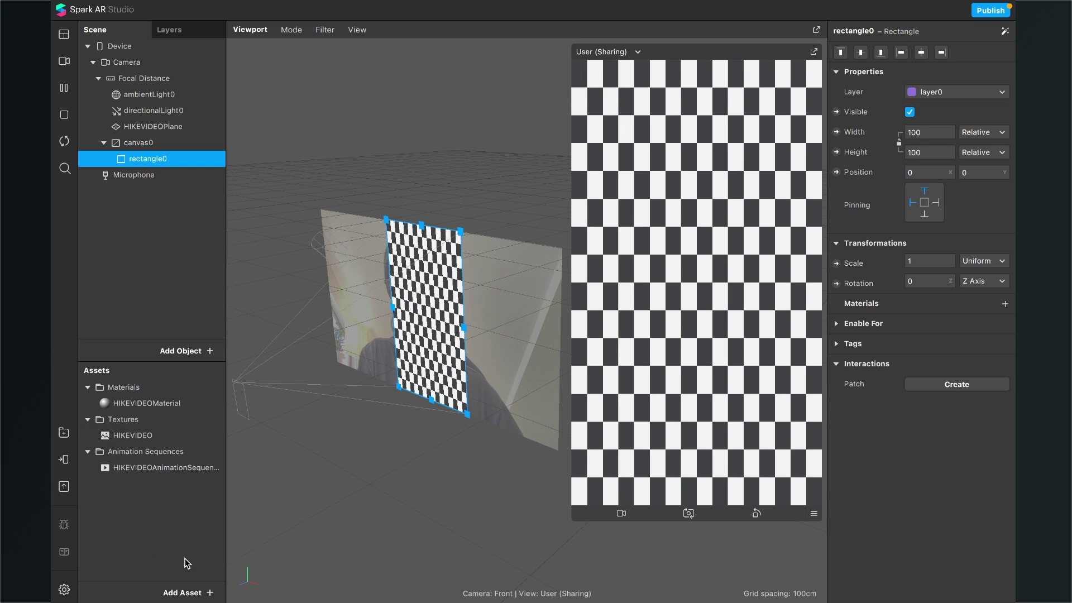
# - Create a new material in the assets and keep its default name
pyautogui.click(182, 591)
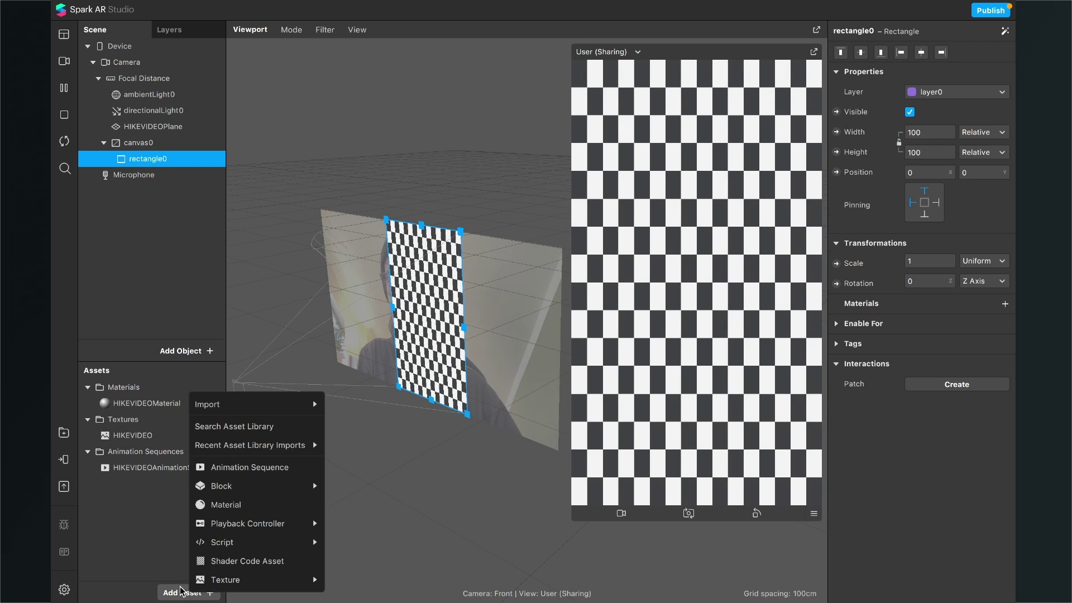
pyautogui.click(248, 505)
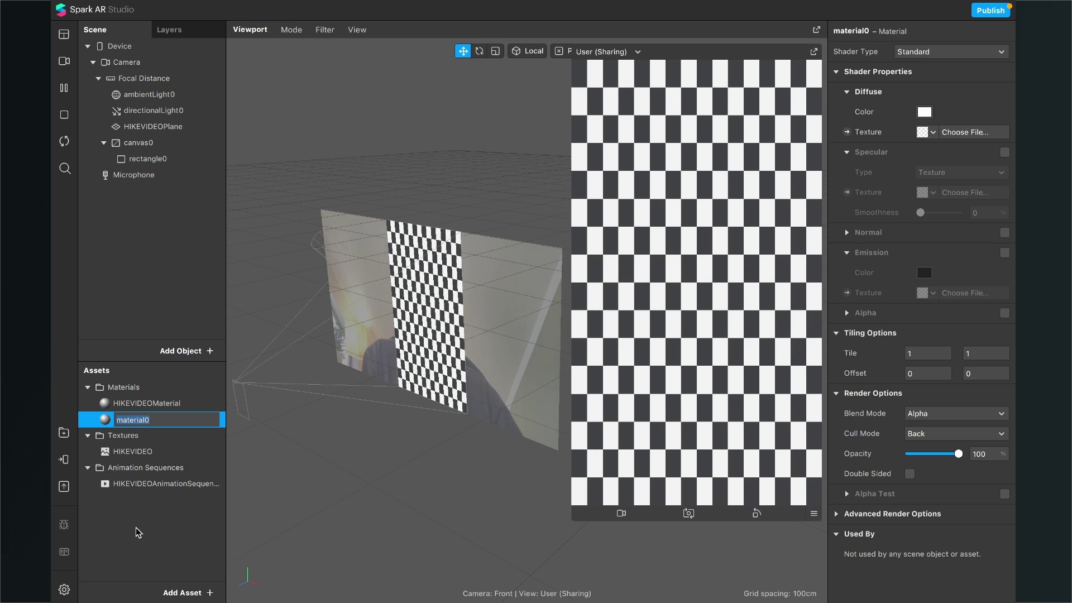
pyautogui.press('Return')
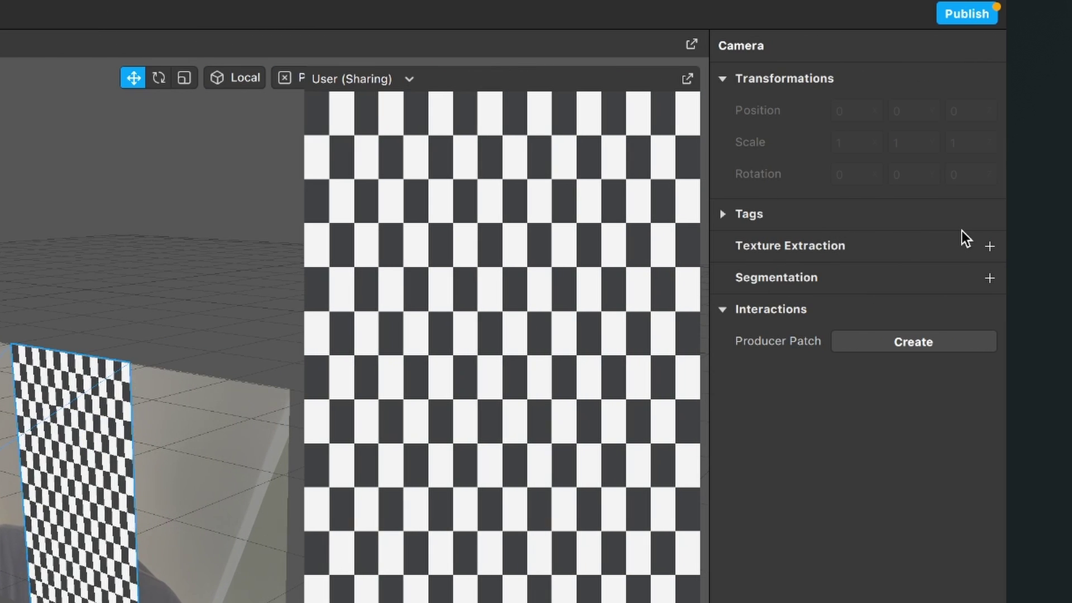
# - Extract the camera feed as a texture and select the resulting camera texture asset
pyautogui.click(991, 248)
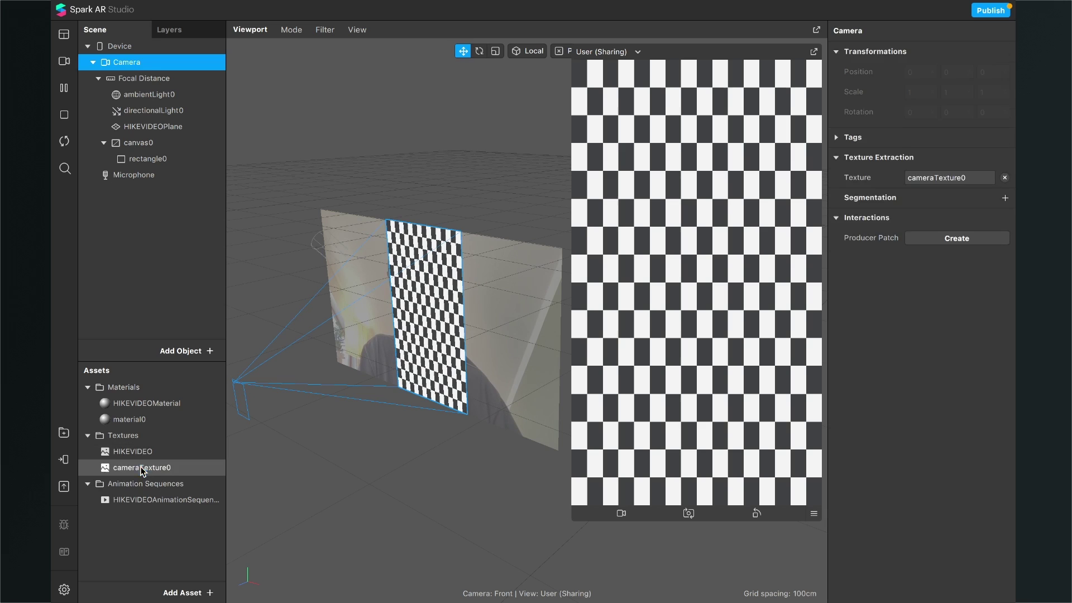
pyautogui.click(143, 469)
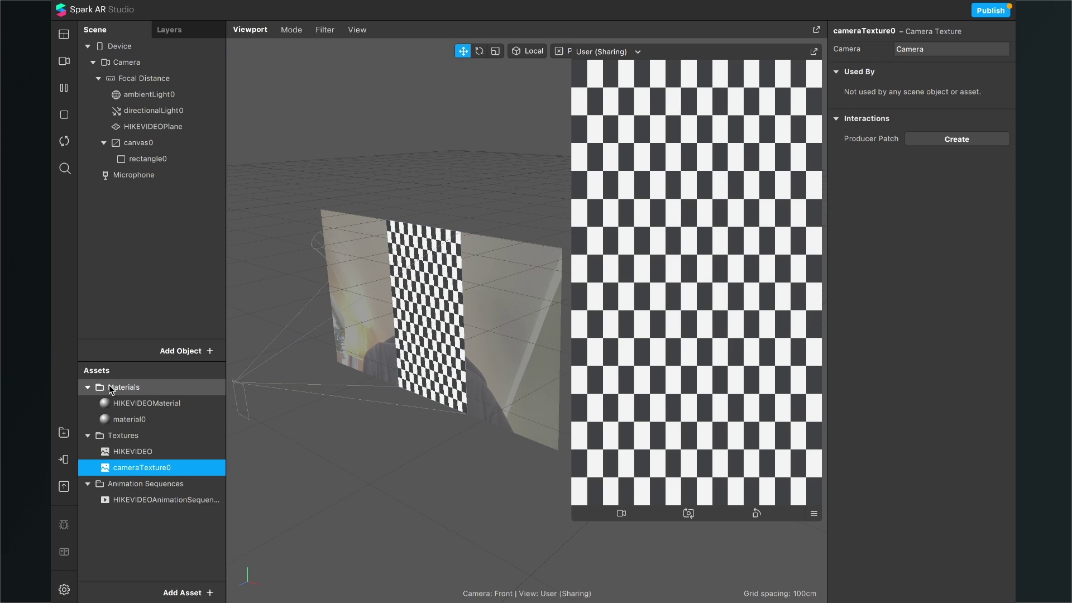
# - Rename material0 as CAMERA and give it a Flat shader with cameraTexture0 as its diffuse texture
pyautogui.doubleClick(126, 419)
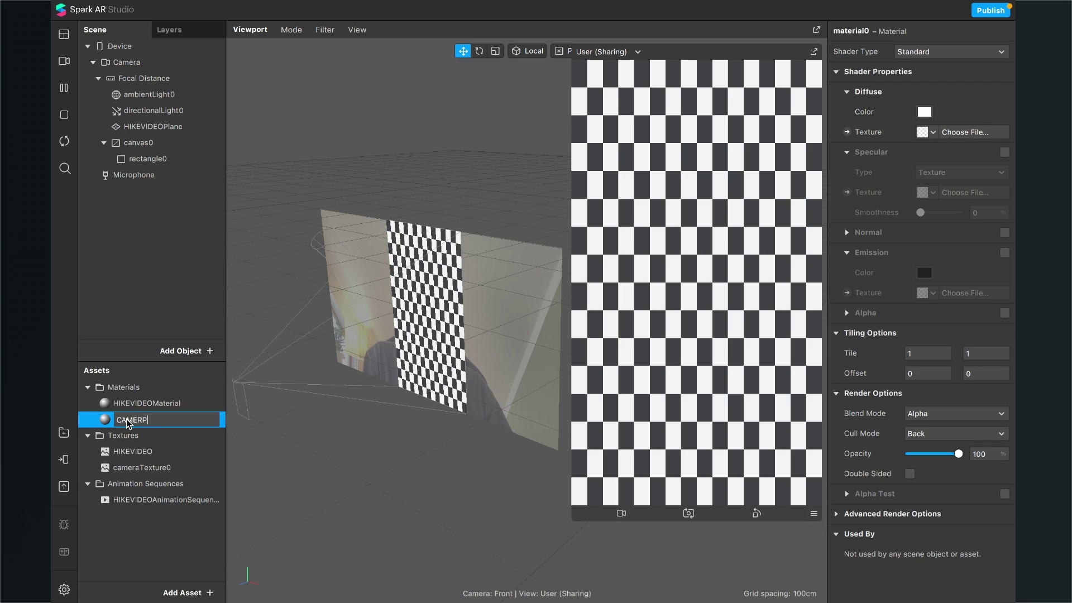
pyautogui.press('Return')
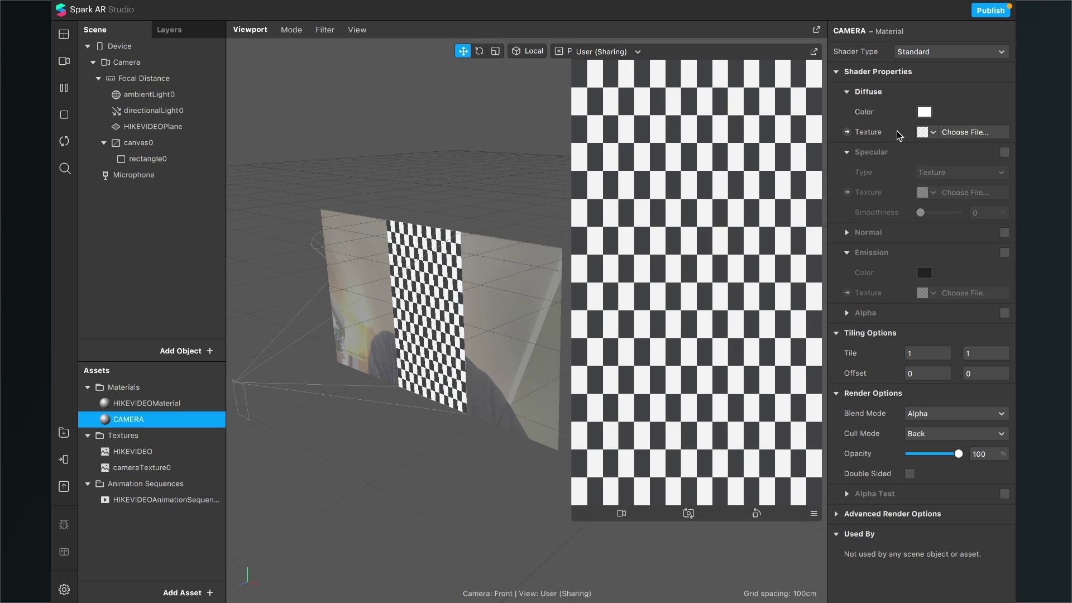
pyautogui.click(936, 53)
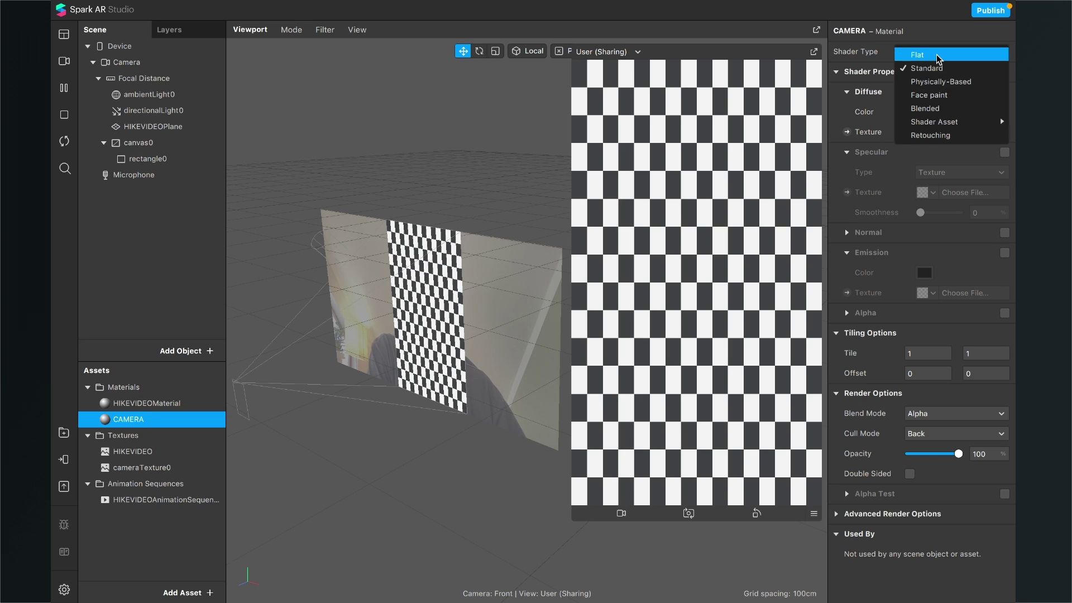
pyautogui.click(938, 65)
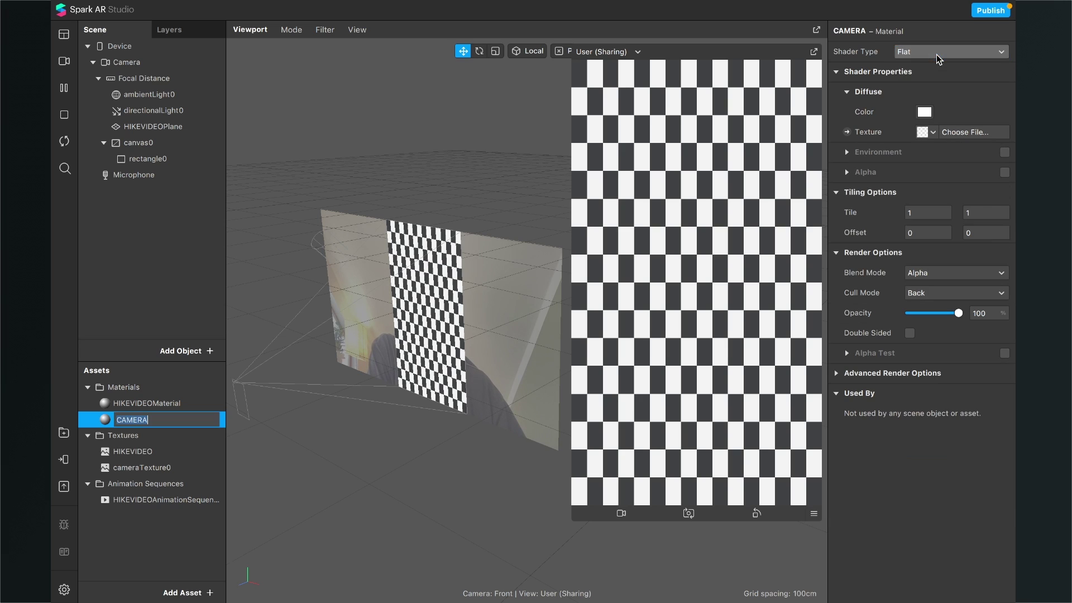
pyautogui.click(925, 132)
pyautogui.click(925, 171)
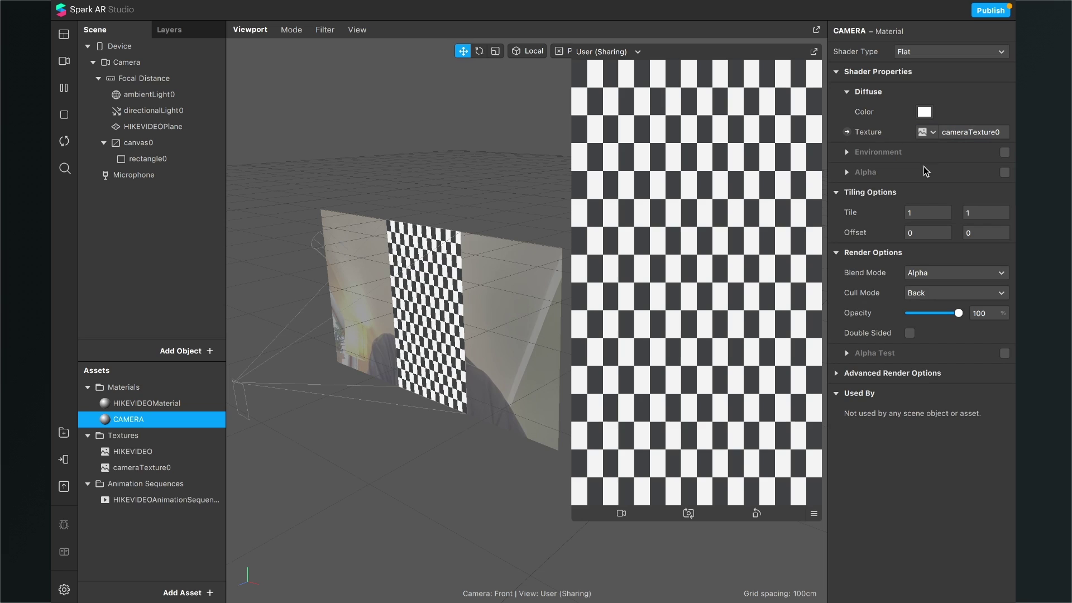
# - Rename rectangle0 under canvas0 as Camera
pyautogui.click(182, 163)
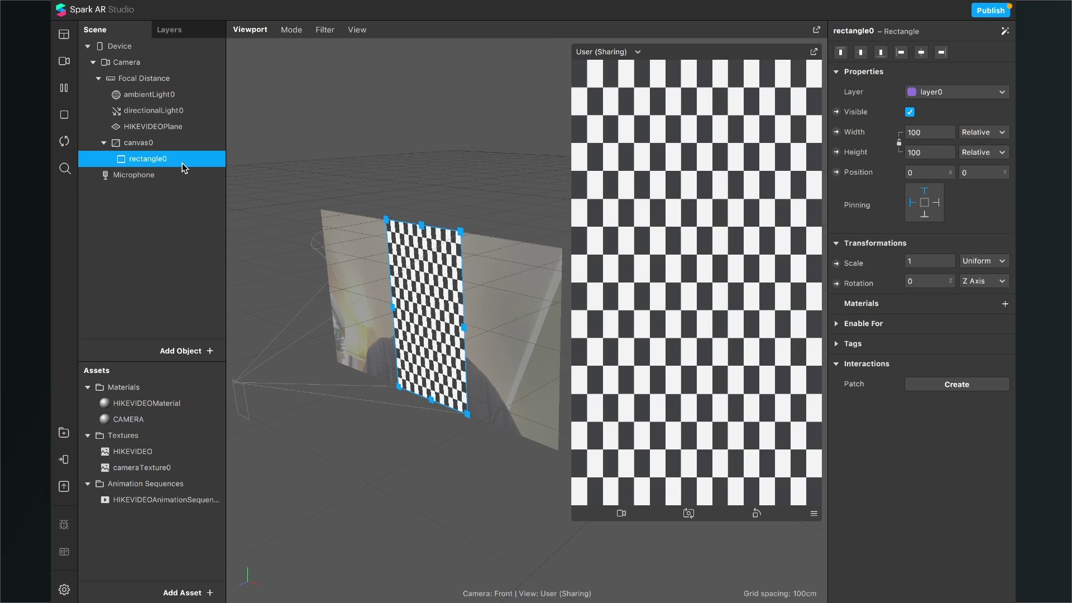
pyautogui.click(182, 163)
pyautogui.write('Came')
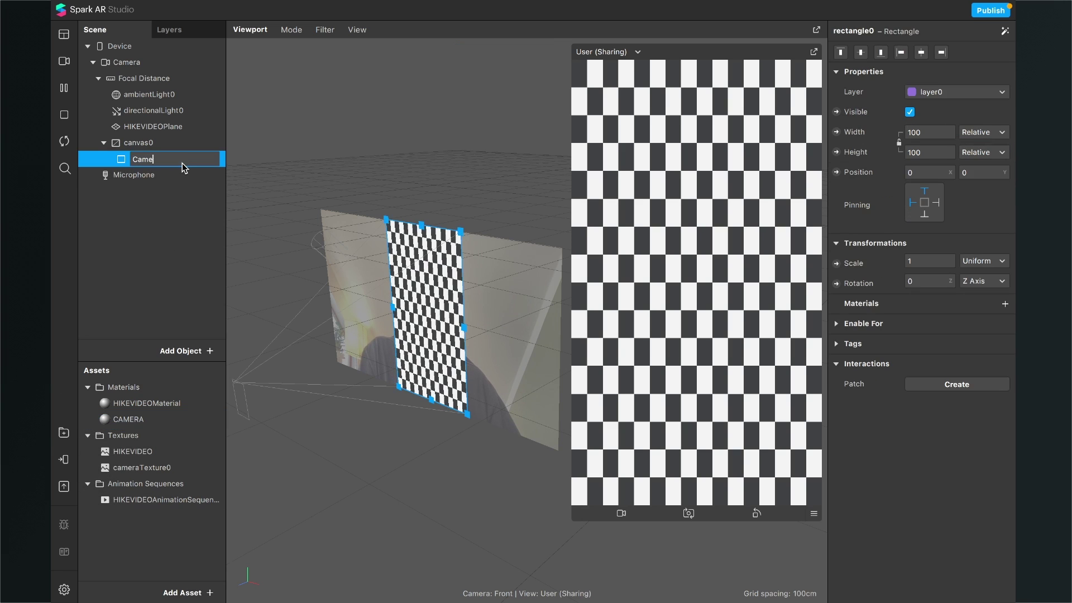
pyautogui.write('ra')
pyautogui.press('Return')
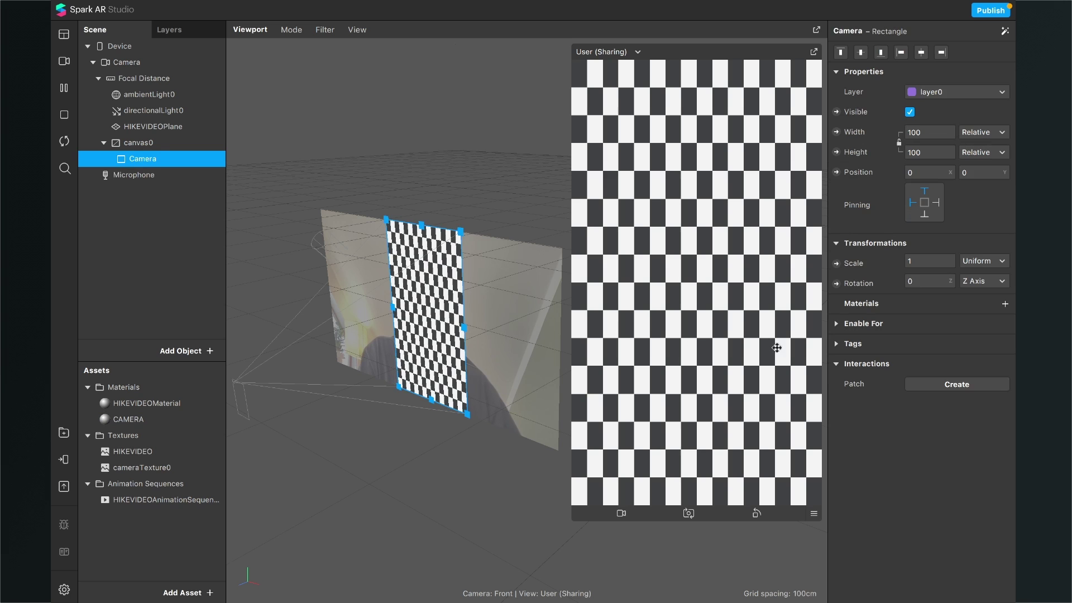
# - Apply the CAMERA material to the Camera rectangle
pyautogui.click(1005, 304)
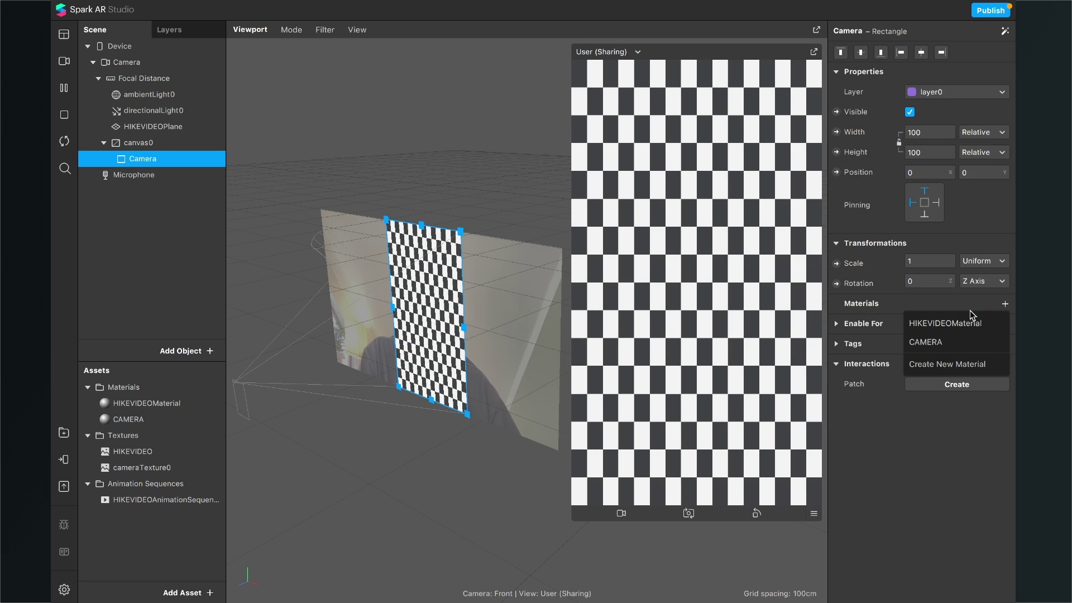
pyautogui.click(943, 343)
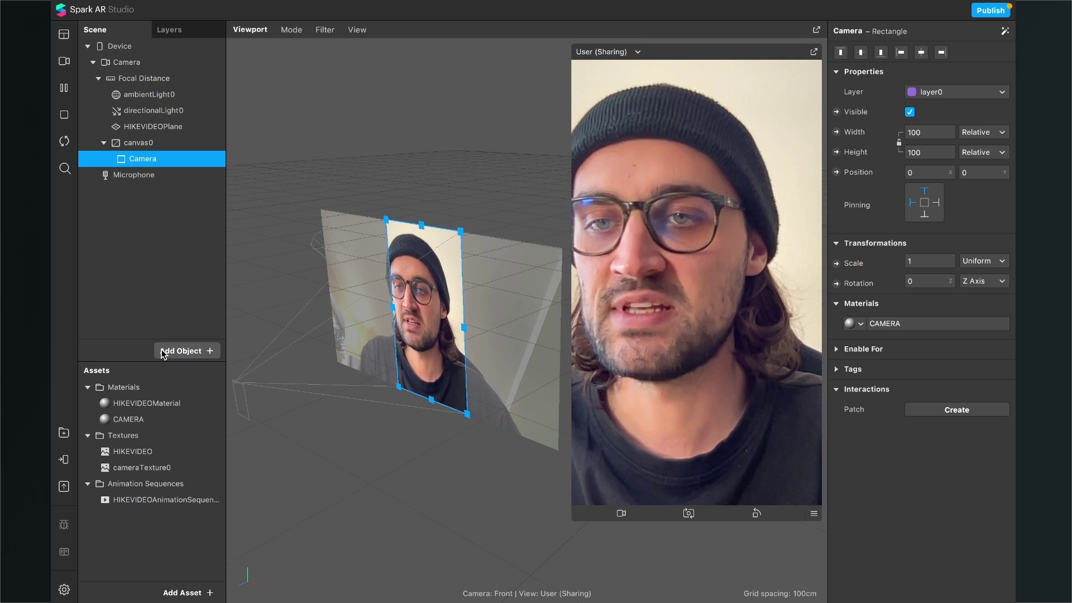
# - Add another rectangle to canvas0 and make it fill the canvas's full width and height
pyautogui.click(164, 352)
pyautogui.write('re')
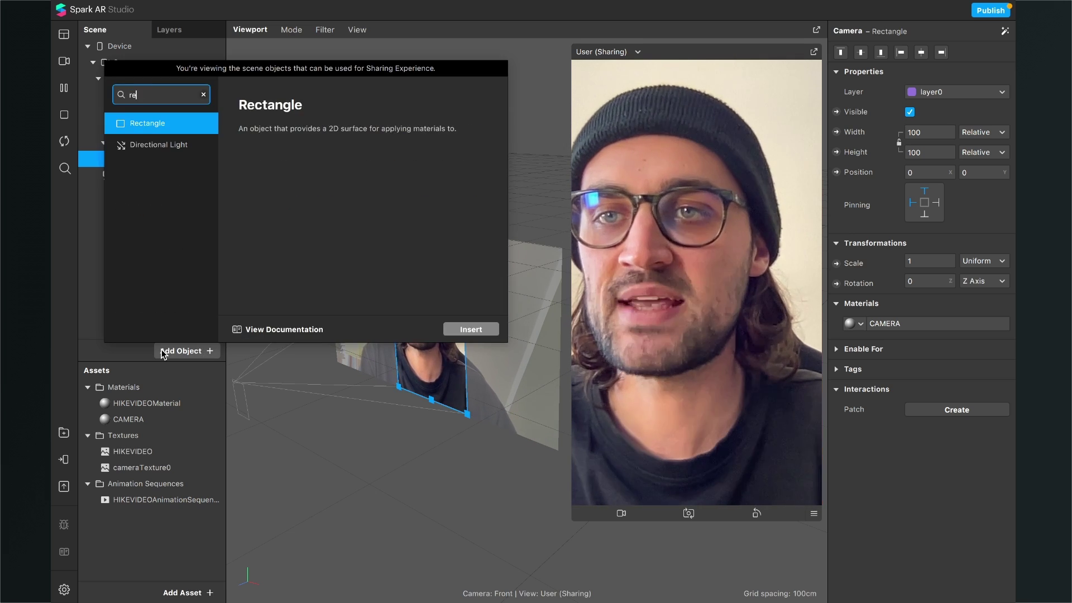
pyautogui.press('Return')
pyautogui.click(936, 132)
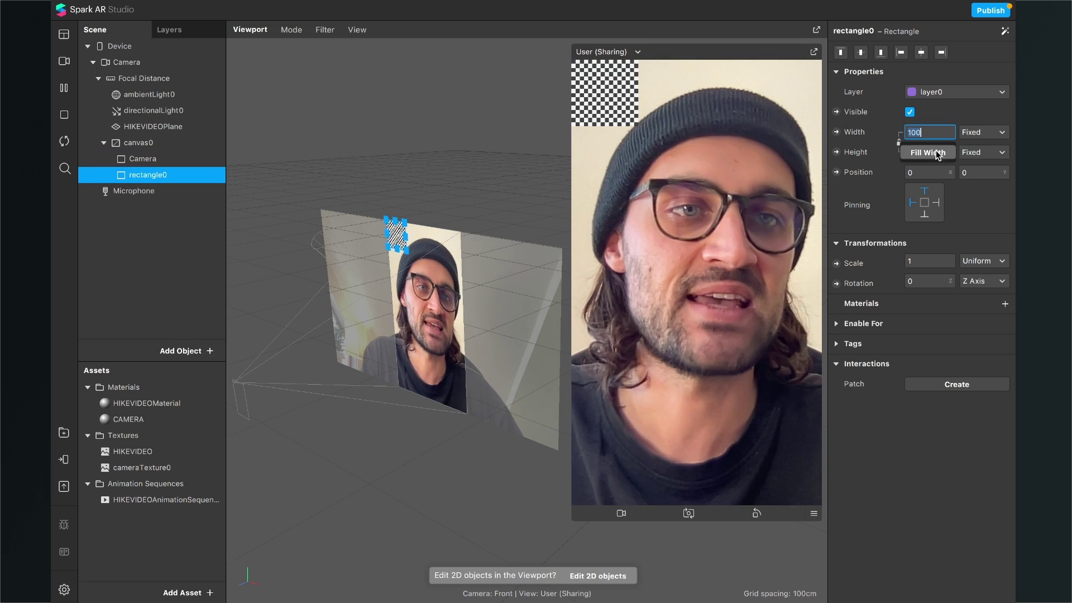
pyautogui.click(938, 153)
pyautogui.click(930, 152)
pyautogui.click(929, 173)
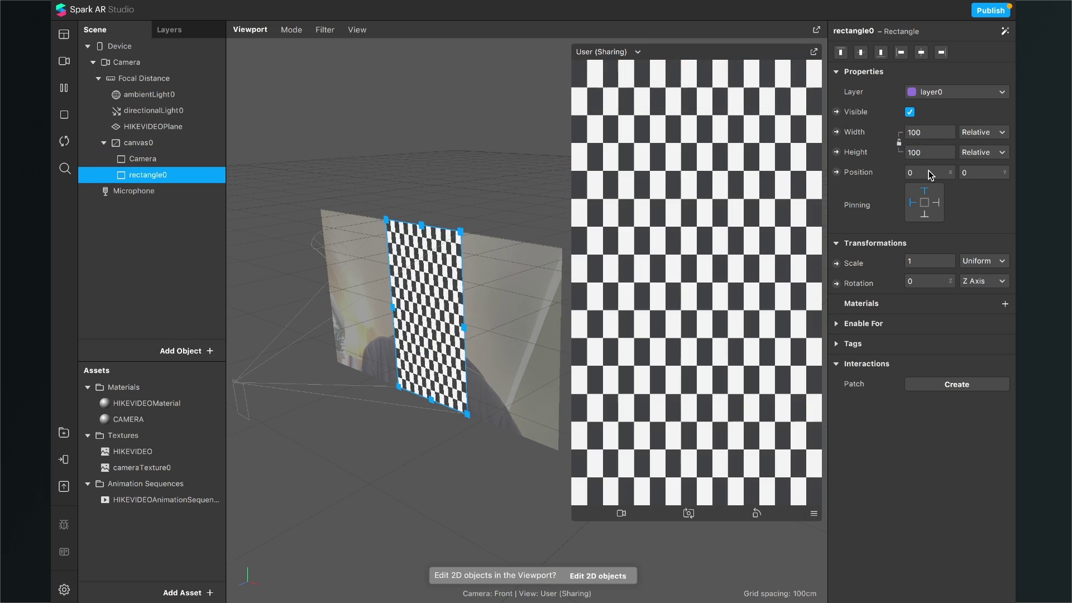
# - Create a new material with the Flat shader type and name it OVERLAY
pyautogui.click(183, 592)
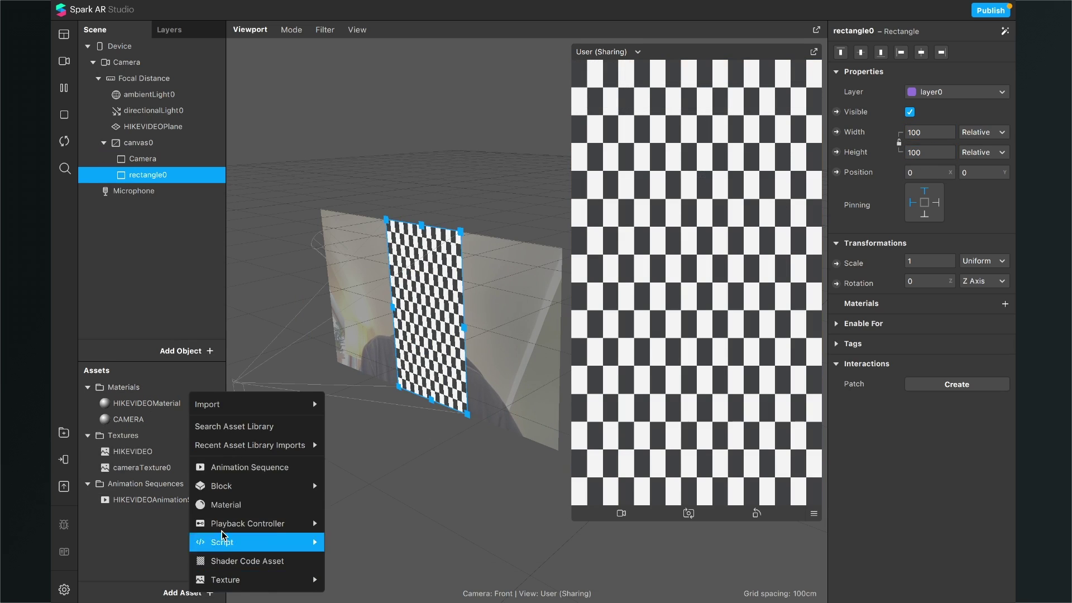
pyautogui.click(240, 505)
pyautogui.click(940, 57)
pyautogui.click(936, 54)
pyautogui.click(118, 440)
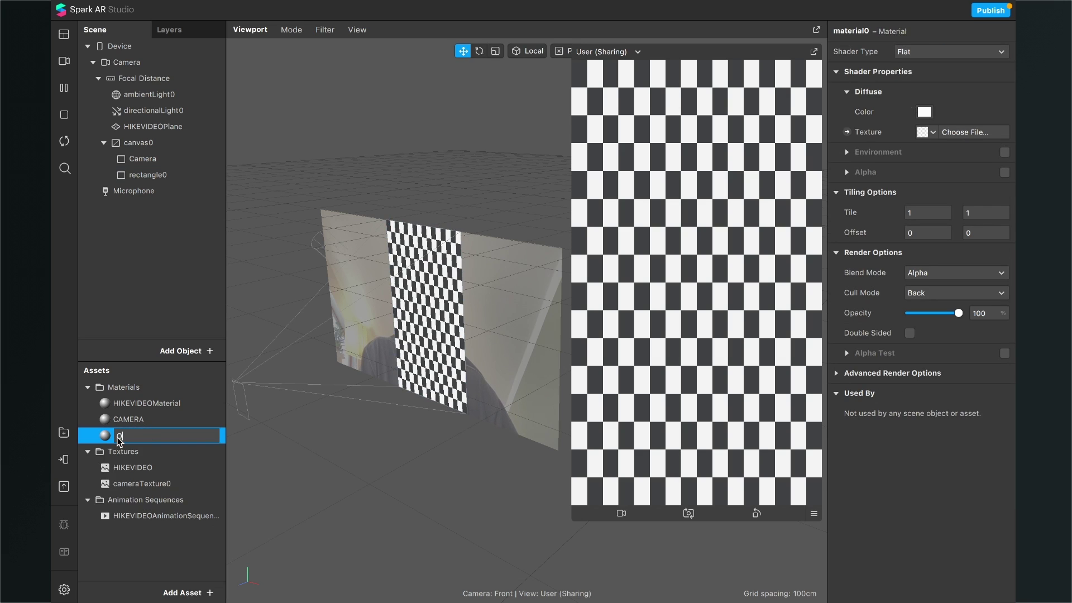
pyautogui.write('OVERLAY')
pyautogui.press('Return')
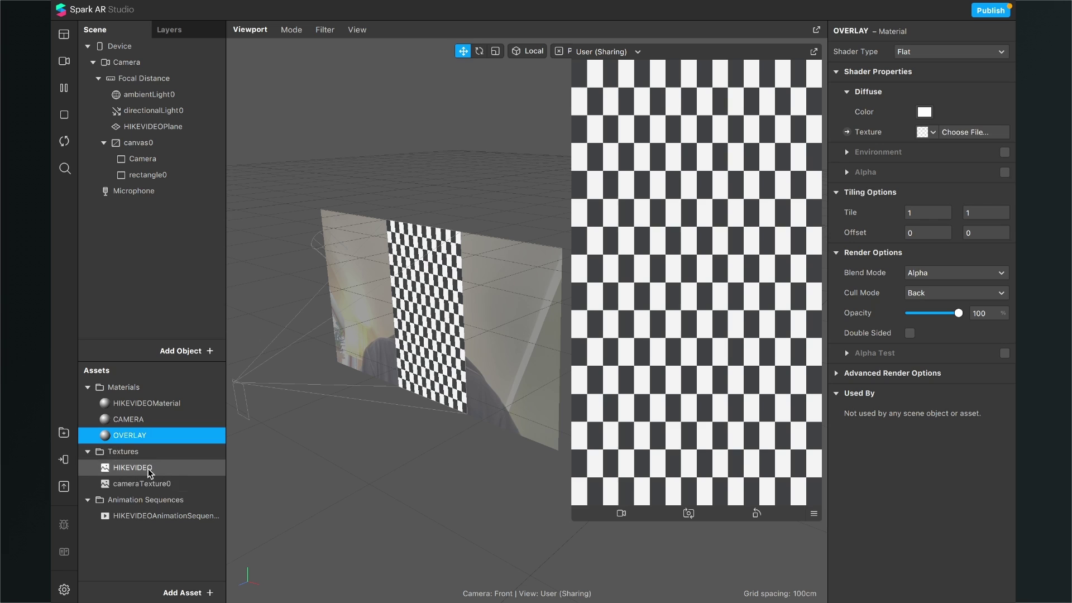
# - Set the OVERLAY material's diffuse color to black
pyautogui.click(924, 112)
pyautogui.moveTo(312, 513); pyautogui.dragTo(461, 512)
pyautogui.click(438, 567)
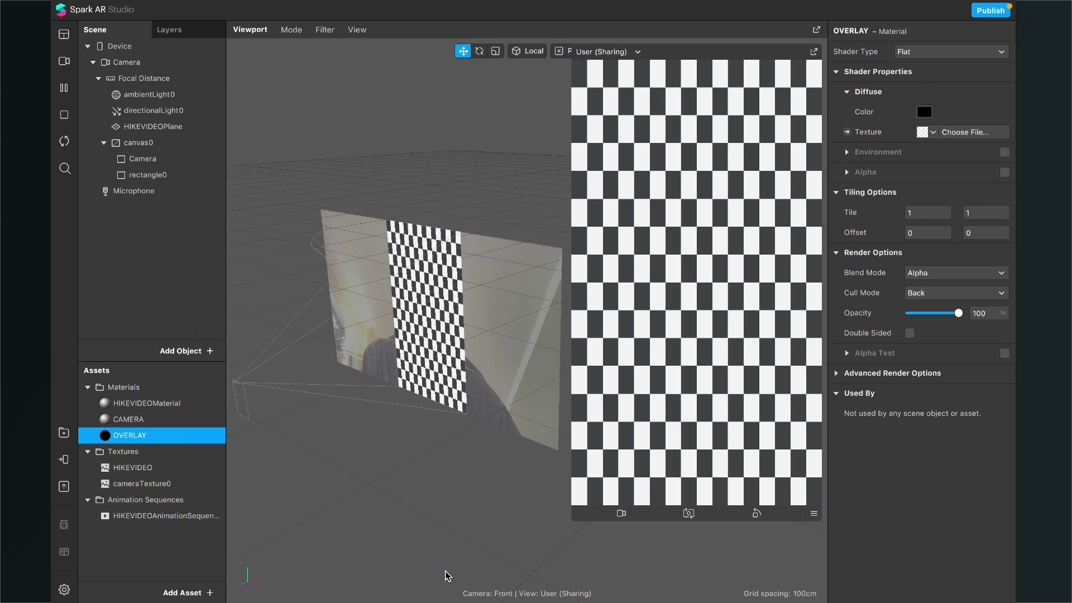
# - Rename rectangle0 as OVERLAY and apply the OVERLAY material to it
pyautogui.doubleClick(134, 178)
pyautogui.write('O')
pyautogui.write('VERALY')
pyautogui.press('Return')
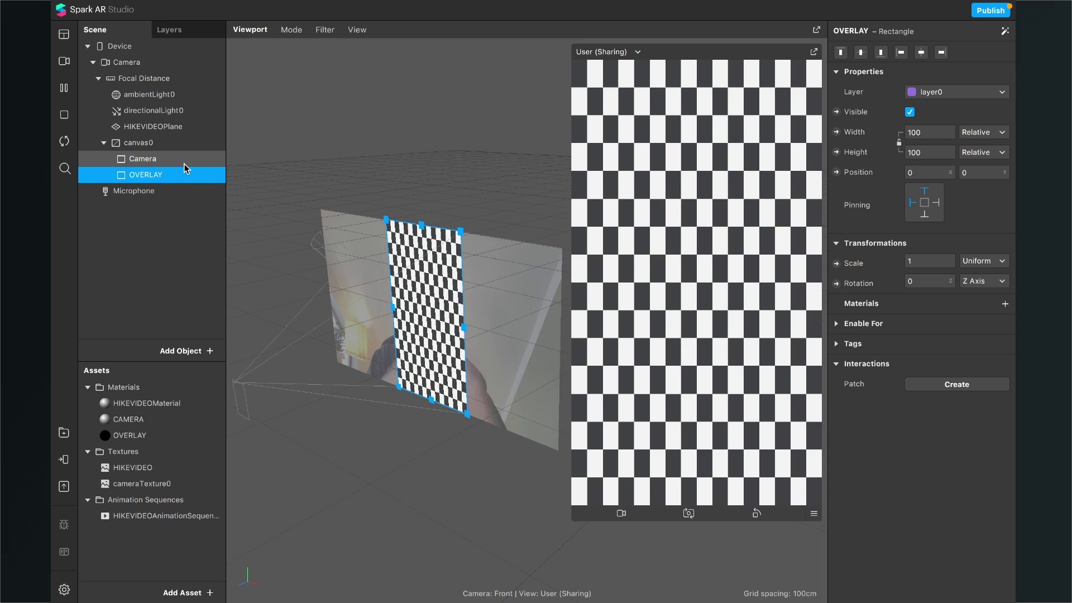
pyautogui.click(1005, 304)
pyautogui.click(955, 362)
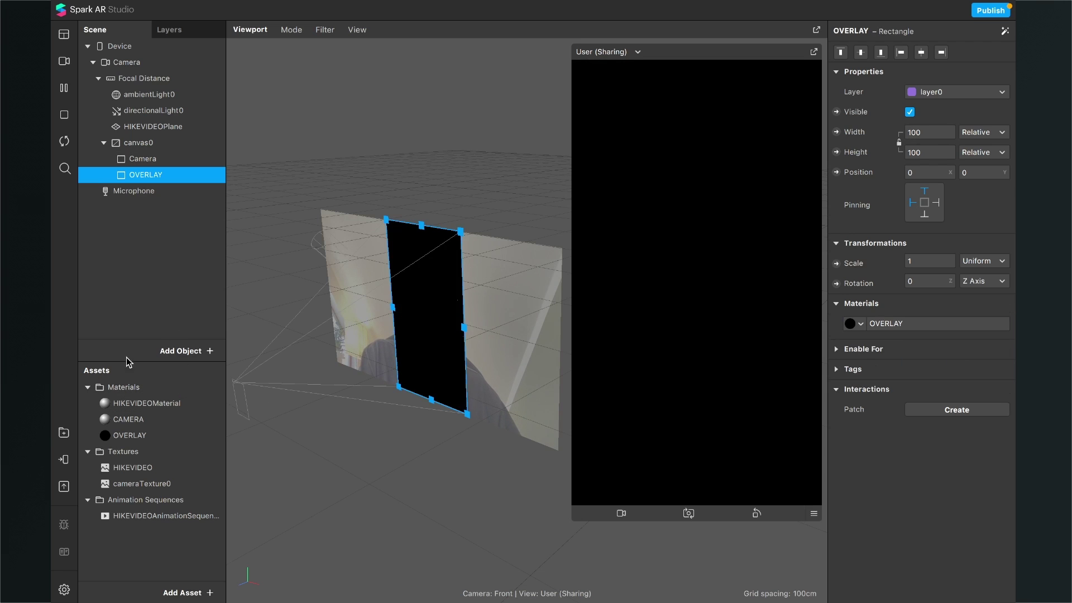
# - Set the OVERLAY material's opacity to 30%
pyautogui.click(124, 435)
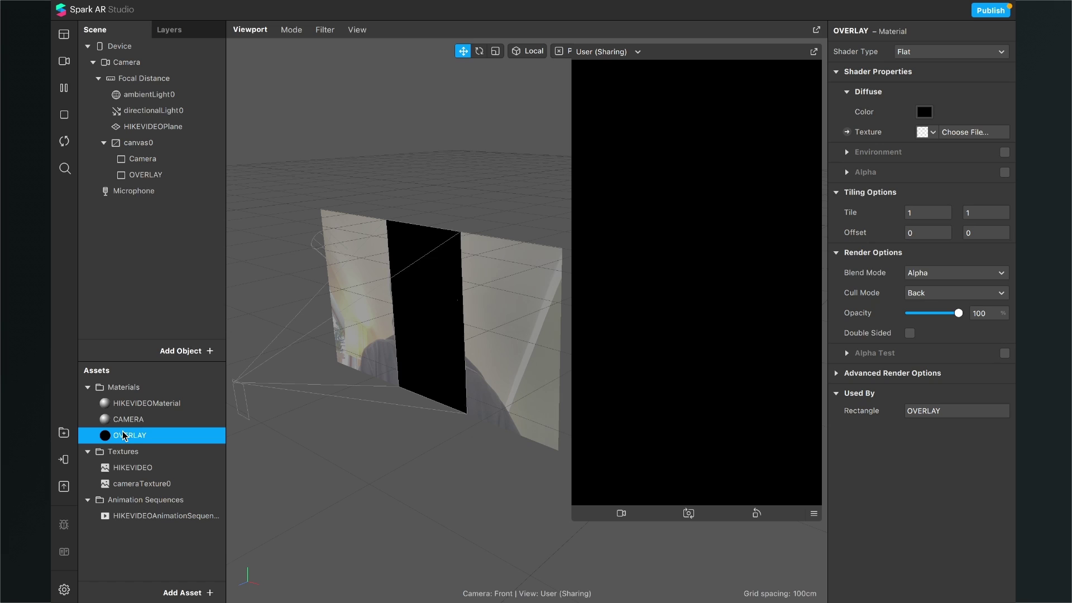
pyautogui.moveTo(958, 313); pyautogui.dragTo(924, 314)
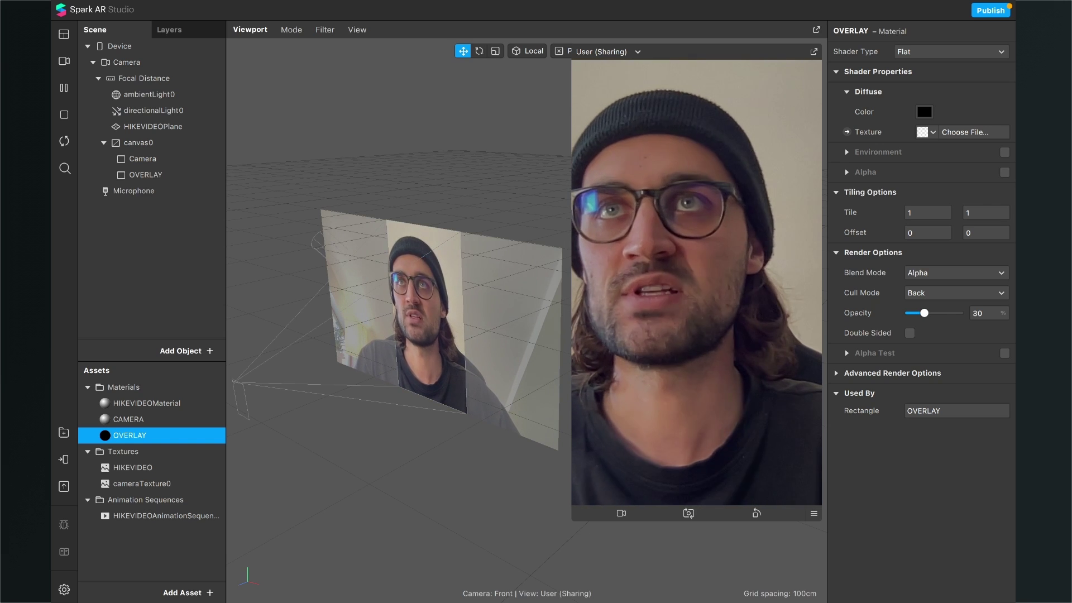
# - Import the calling and in call images into the project as textures
pyautogui.moveTo(1071, 242); pyautogui.dragTo(159, 466)
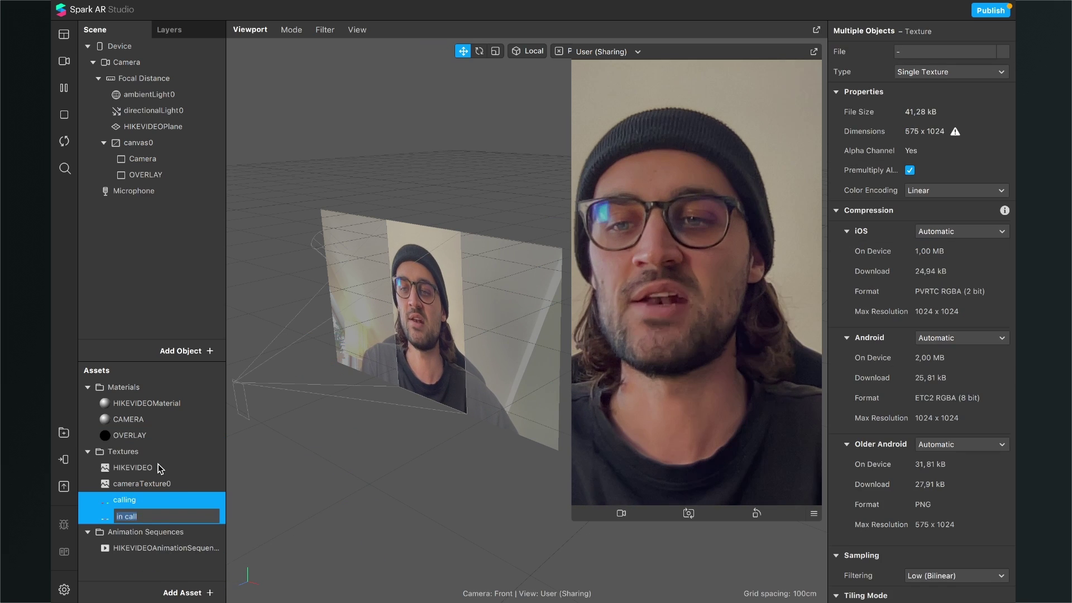
pyautogui.click(159, 436)
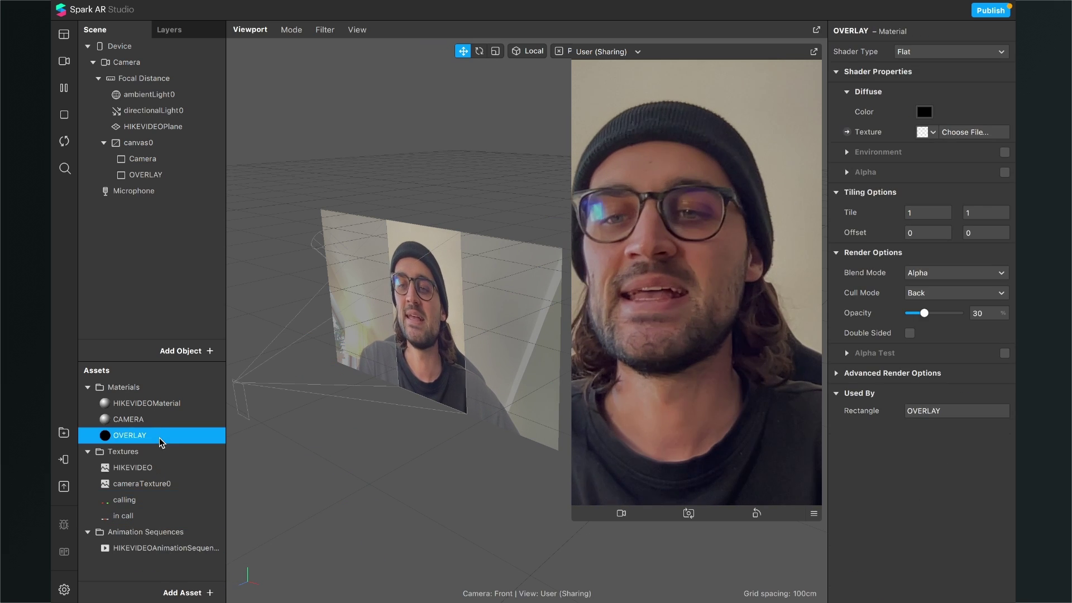
# - Set the compression of both the calling and in call textures to None for iOS, Android and Older Android
pyautogui.doubleClick(132, 501)
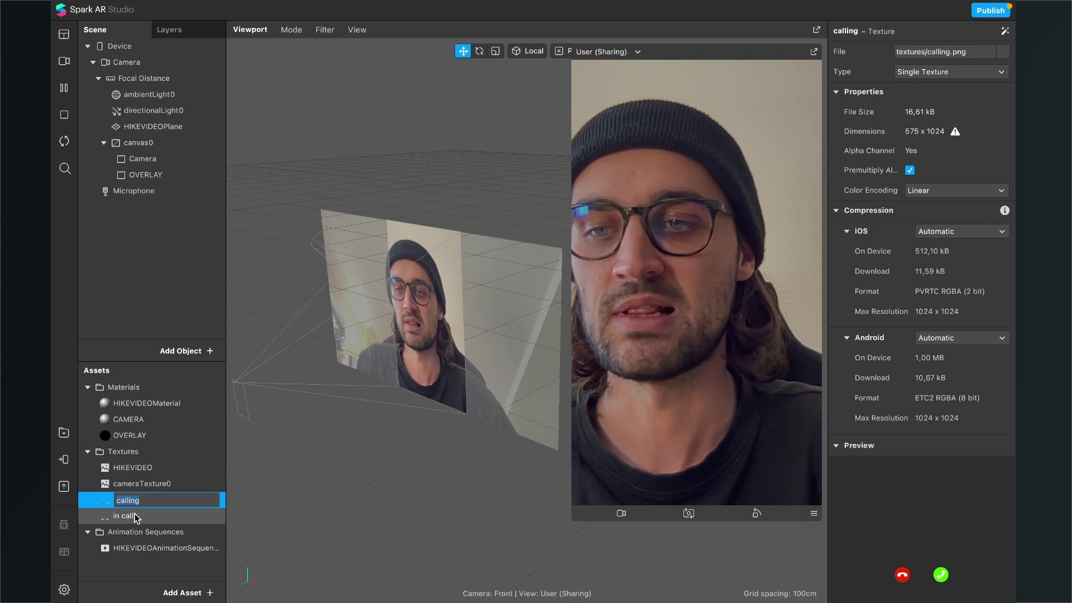
pyautogui.keyDown('shift'); pyautogui.click(136, 516); pyautogui.keyUp('shift')
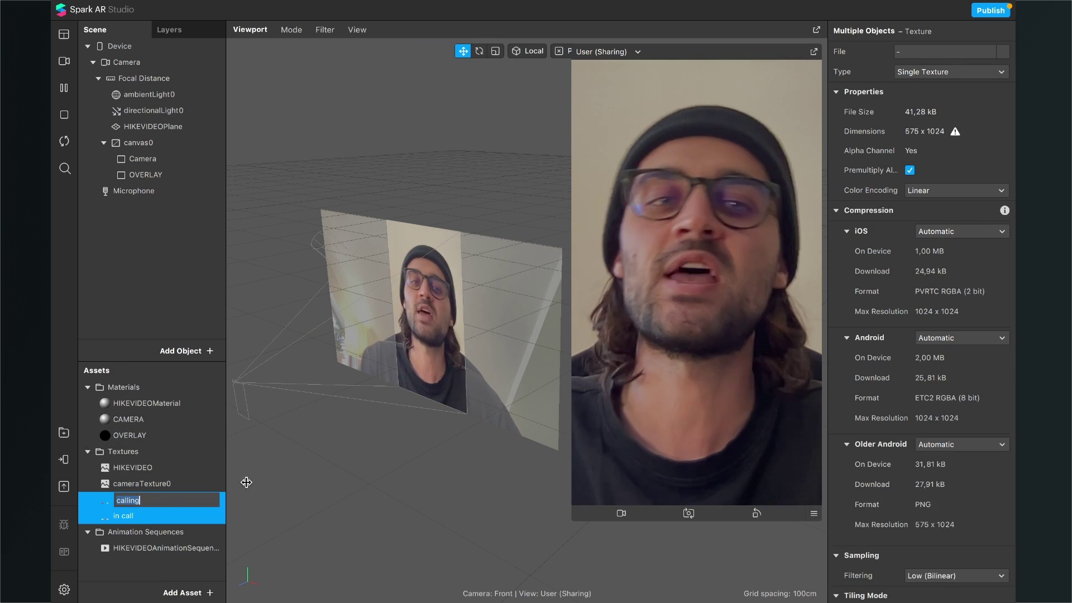
pyautogui.click(952, 232)
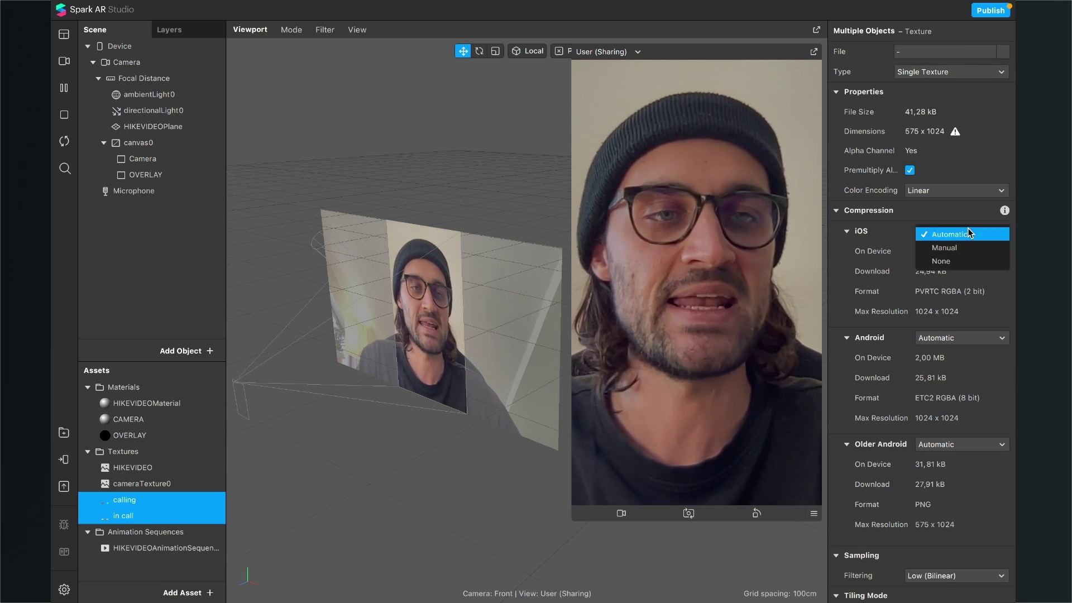
pyautogui.click(950, 261)
pyautogui.click(960, 298)
pyautogui.click(947, 330)
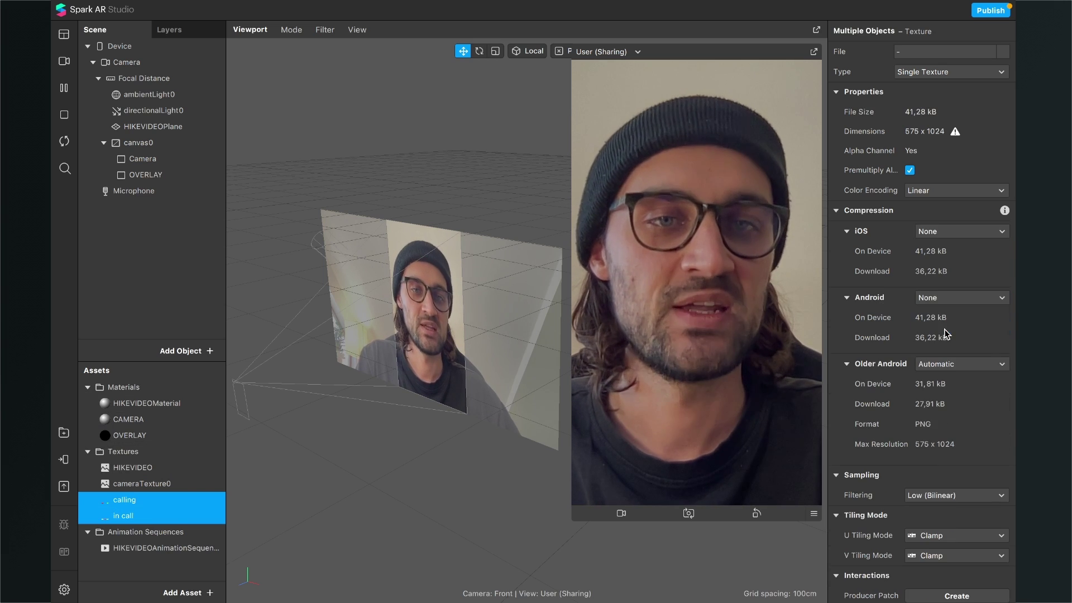
pyautogui.click(950, 365)
pyautogui.click(947, 394)
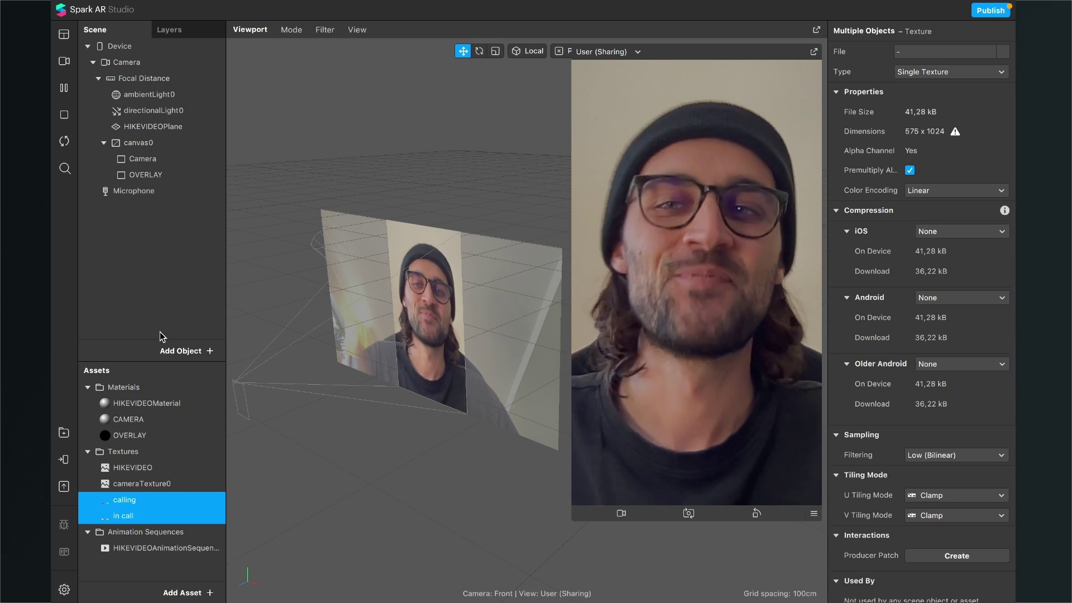
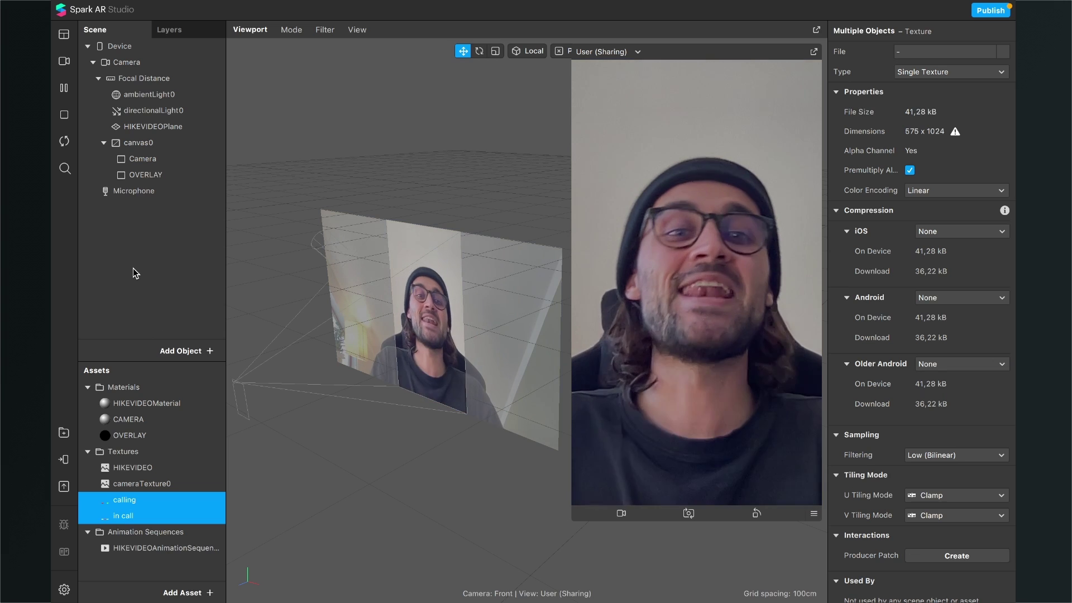
# - Add two rectangles under canvas0 and name them calling and in call
pyautogui.click(184, 351)
pyautogui.write('re')
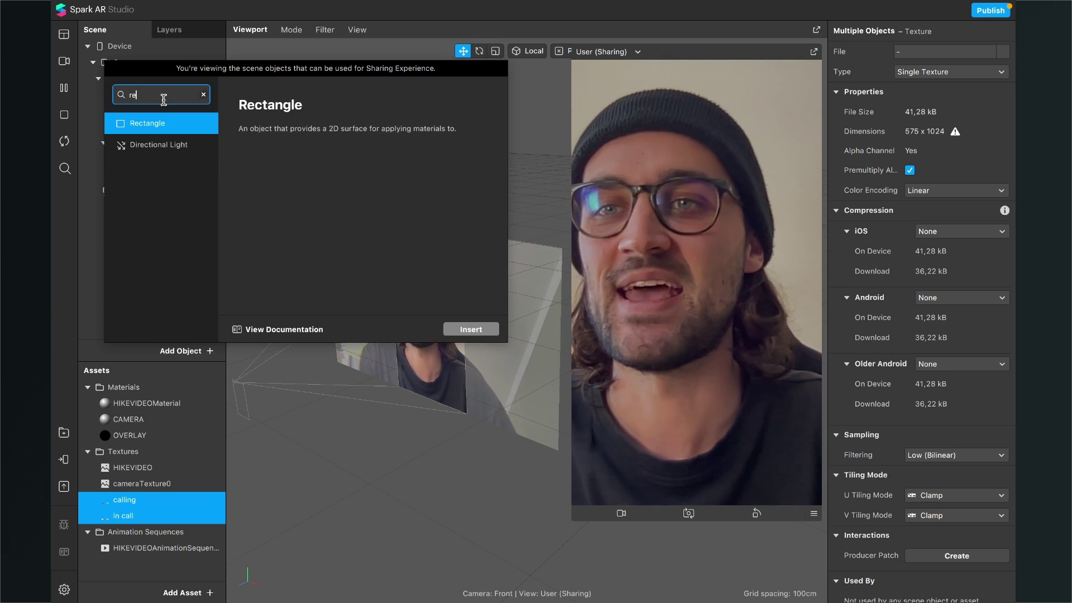
pyautogui.press('Escape')
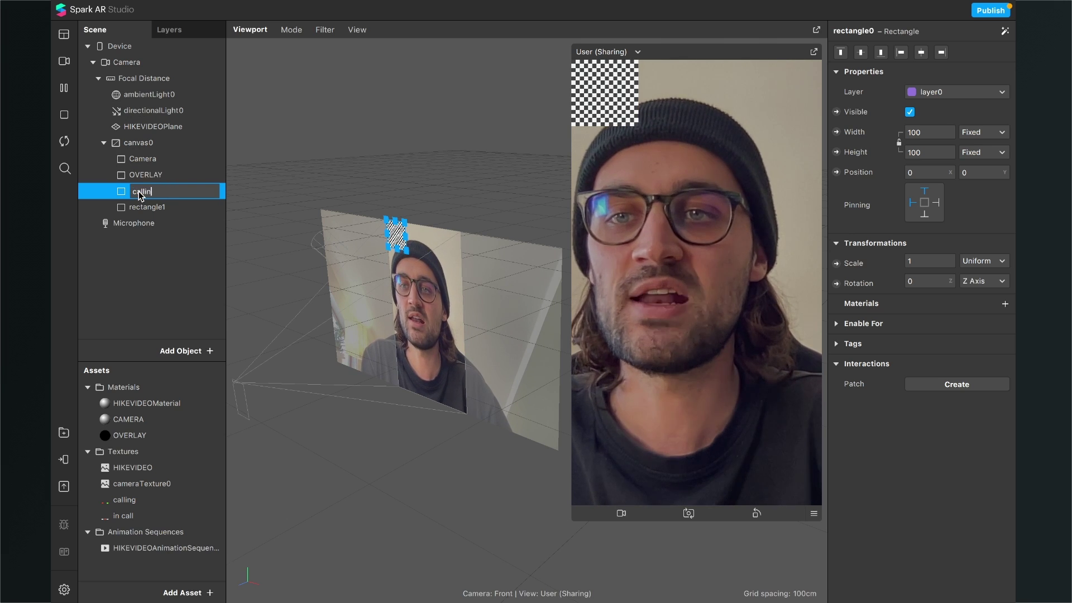
pyautogui.click(149, 209)
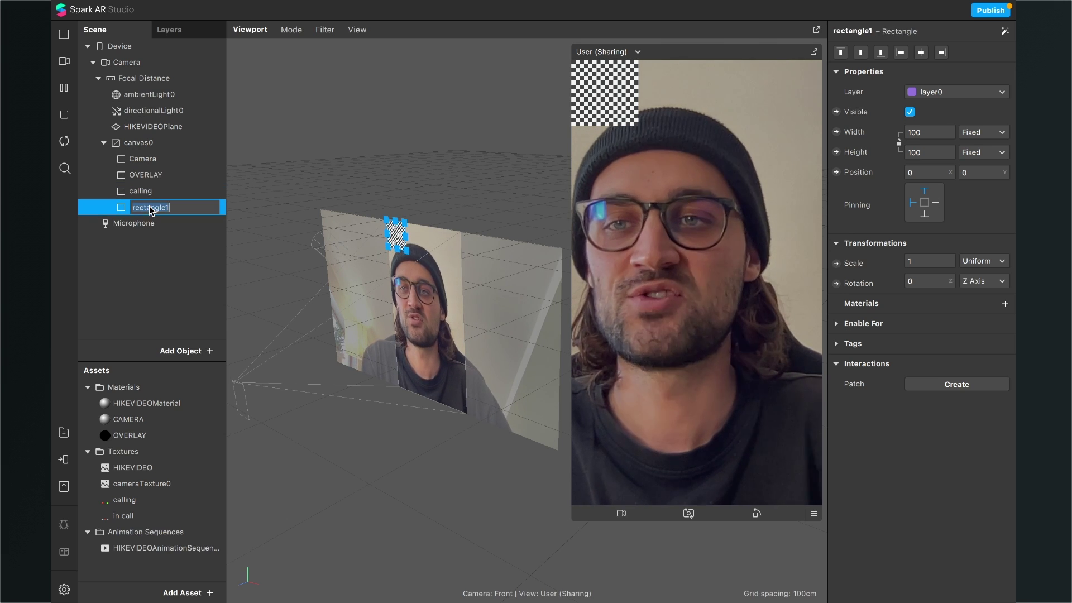
pyautogui.write('ll')
pyautogui.press('Return')
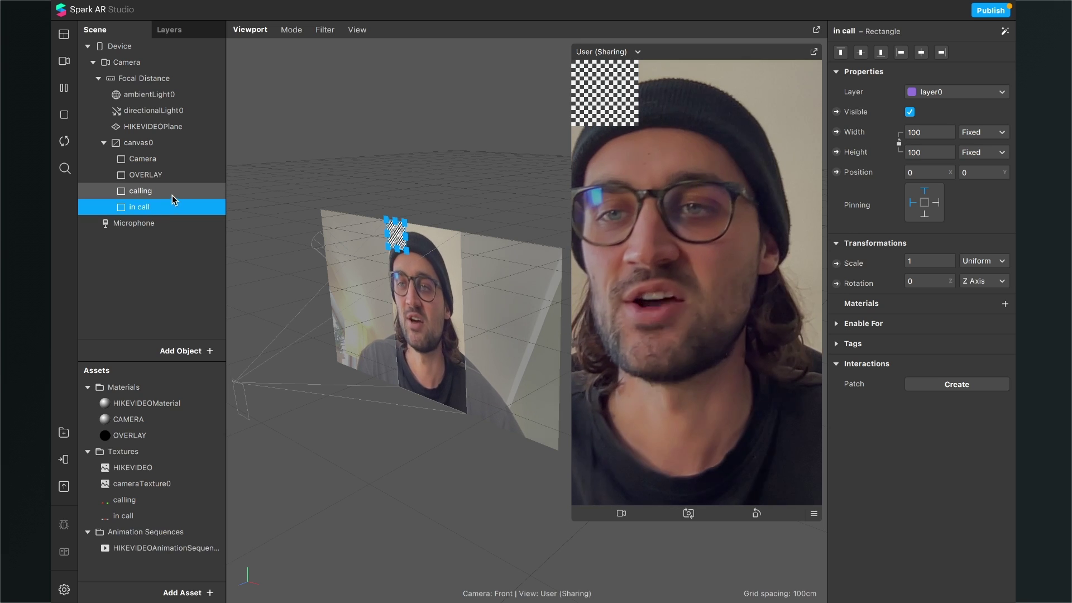
# - Make the calling and in call rectangles both fill the canvas's full width and height
pyautogui.keyDown('shift'); pyautogui.click(172, 193); pyautogui.keyUp('shift')
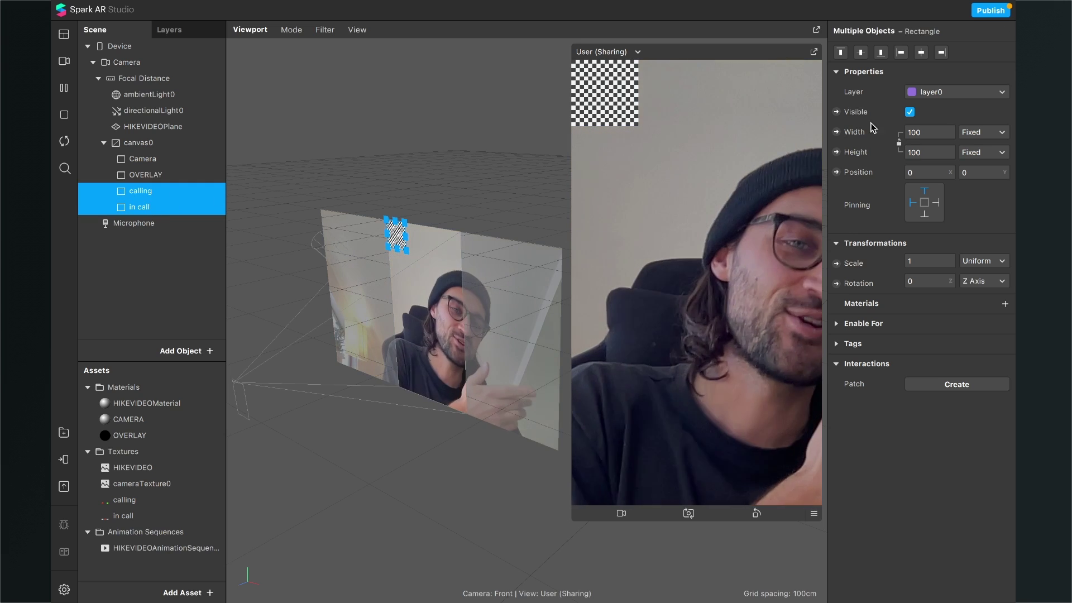
pyautogui.click(922, 132)
pyautogui.click(927, 153)
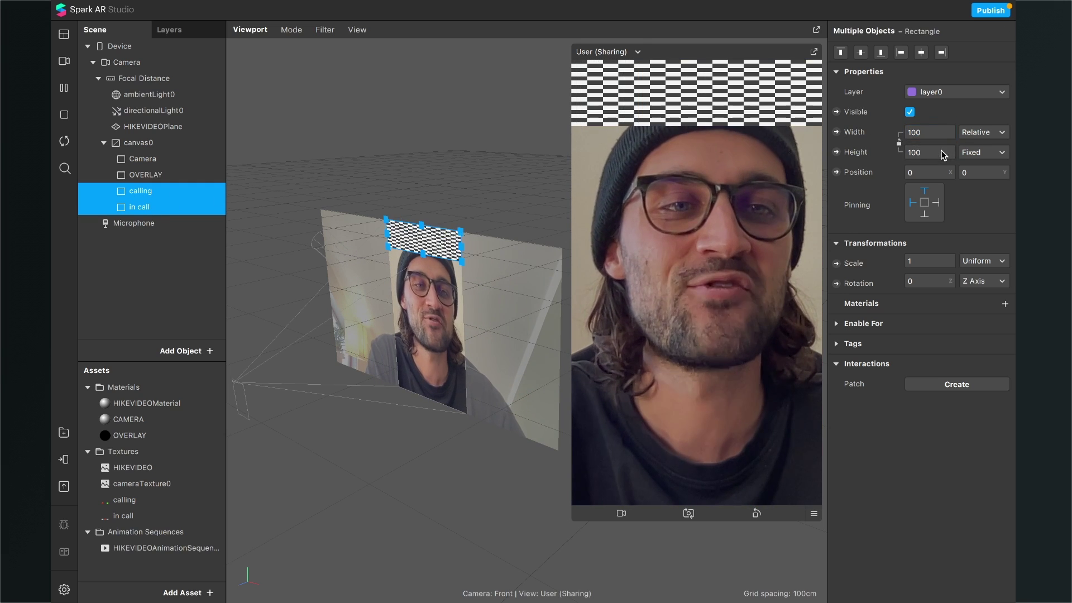
pyautogui.click(938, 152)
pyautogui.click(938, 173)
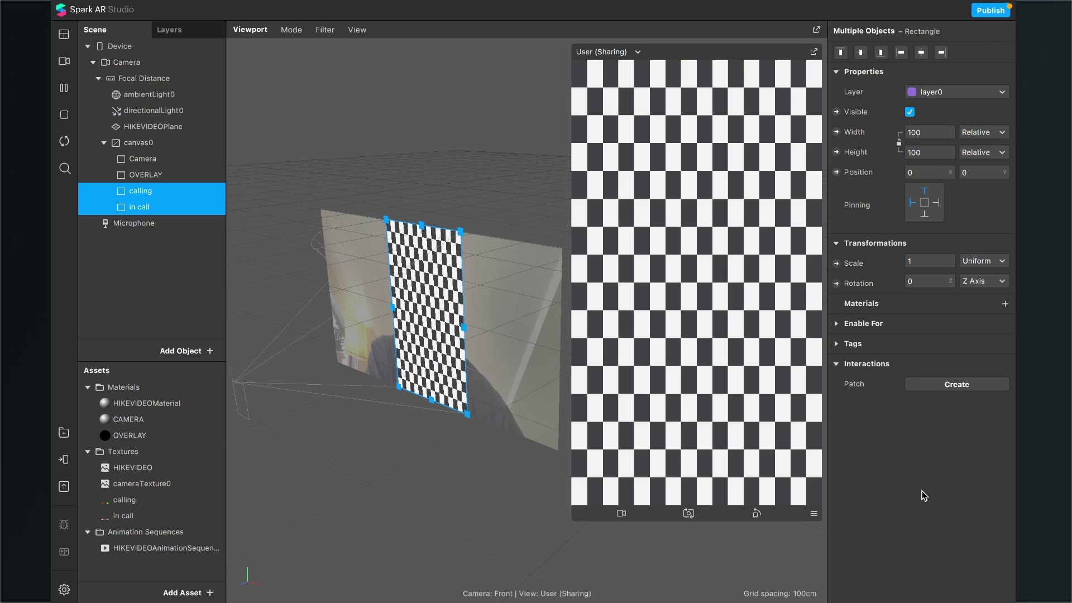
# - Create two new materials and name them in call and calling
pyautogui.click(184, 592)
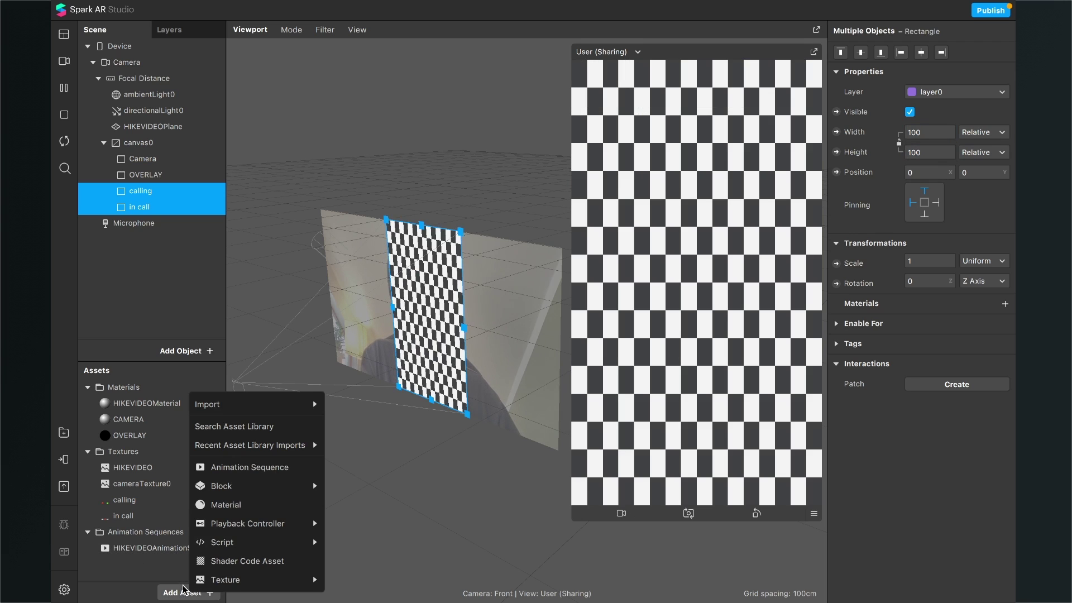
pyautogui.click(226, 505)
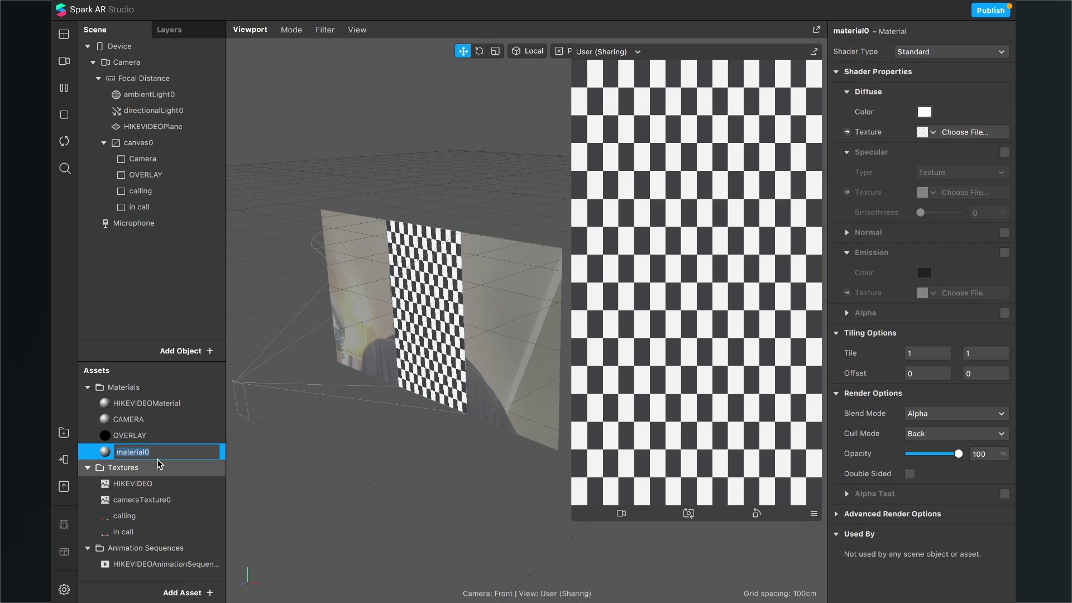
pyautogui.write('in call')
pyautogui.press('Return')
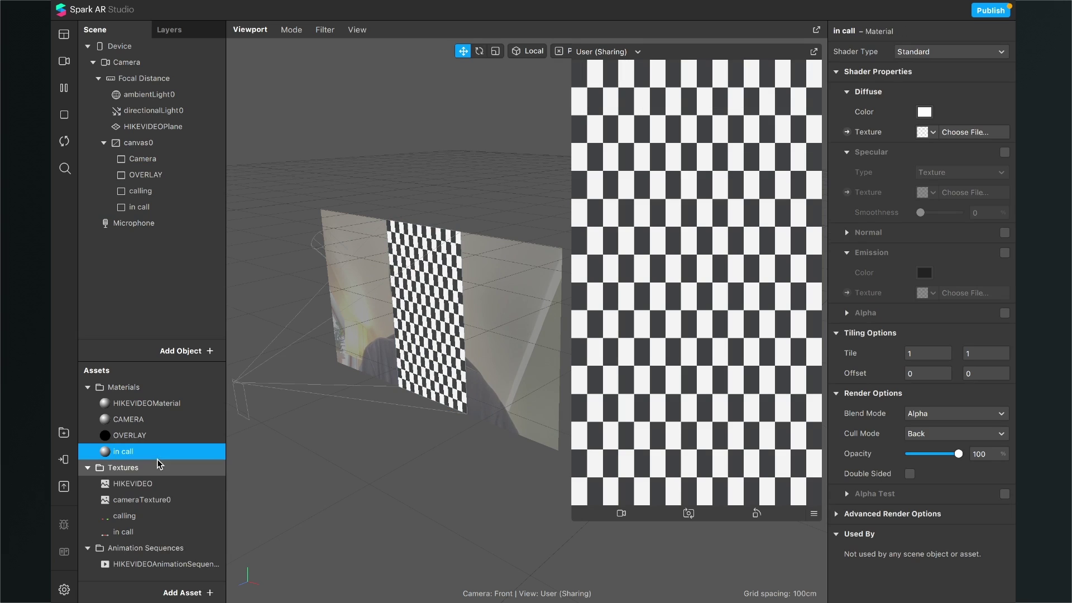
pyautogui.doubleClick(150, 469)
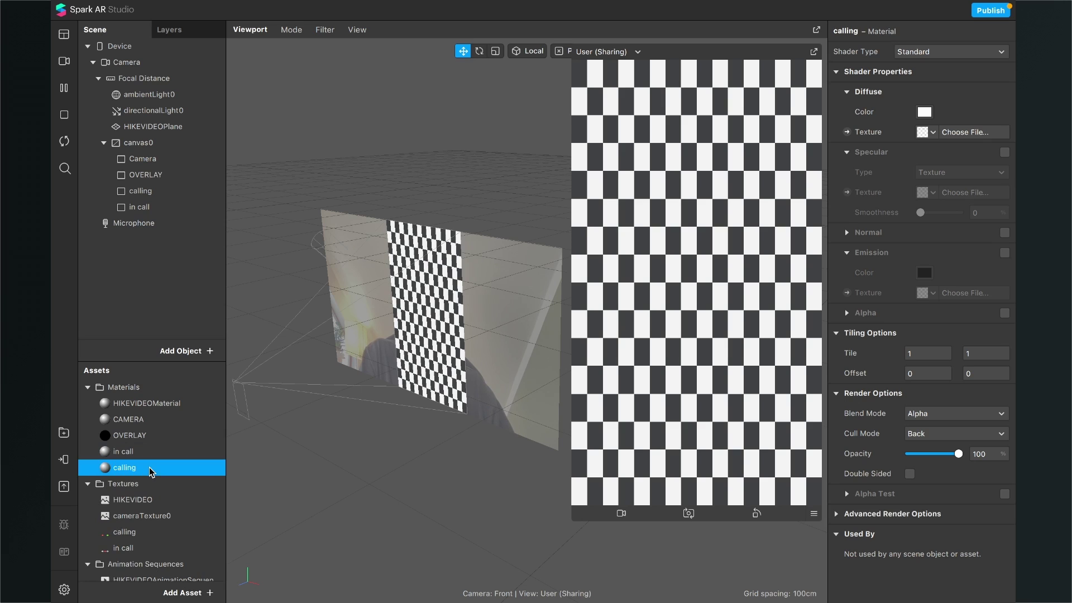
# - Change the shader type of both the in call and calling materials to Flat
pyautogui.keyDown('shift'); pyautogui.click(155, 449); pyautogui.keyUp('shift')
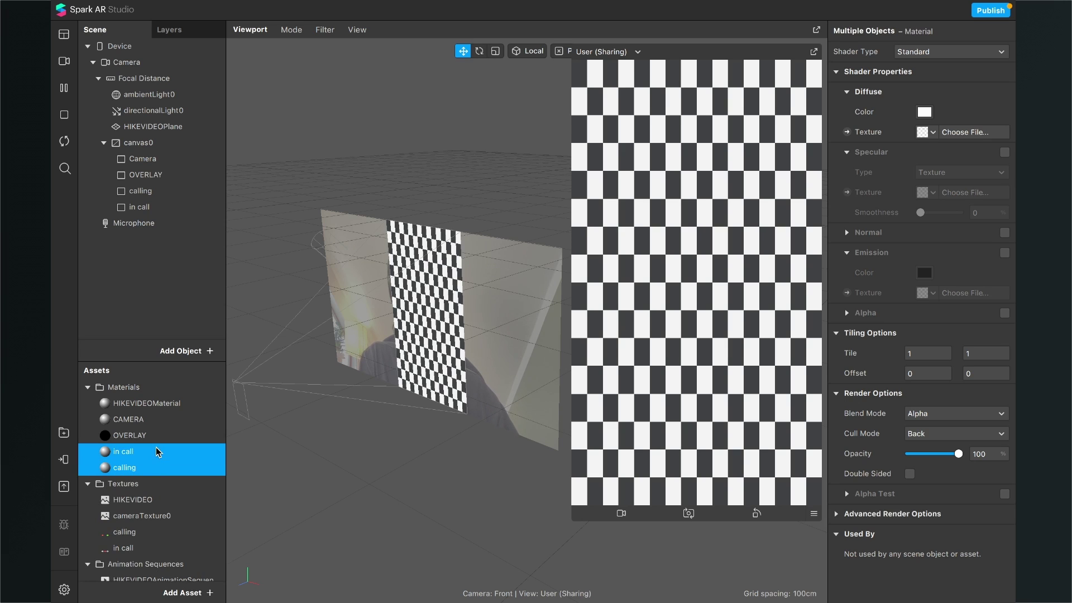
pyautogui.click(941, 54)
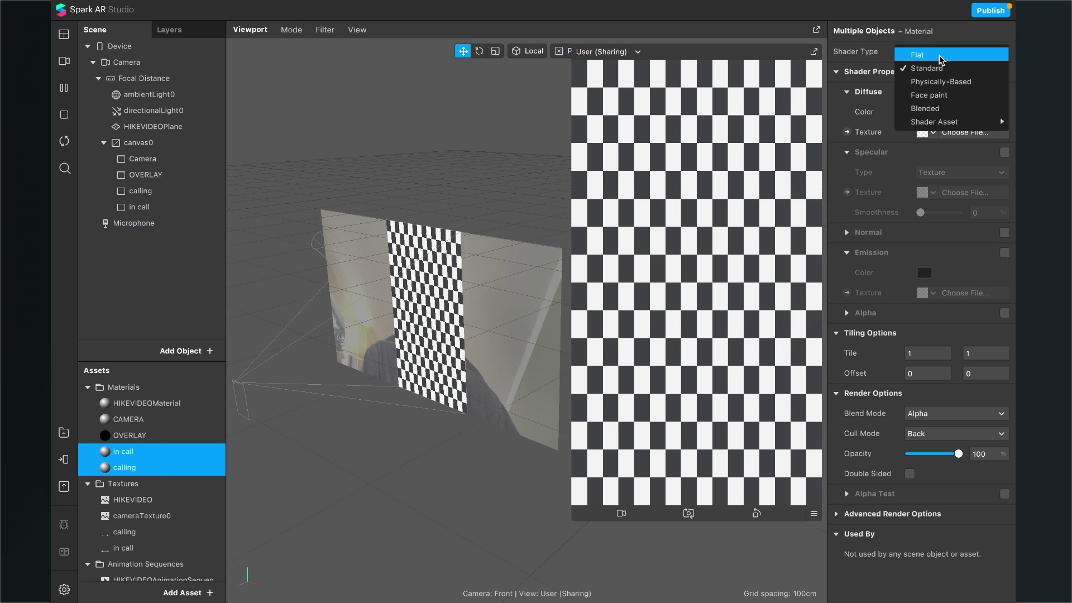
pyautogui.click(942, 56)
pyautogui.doubleClick(132, 420)
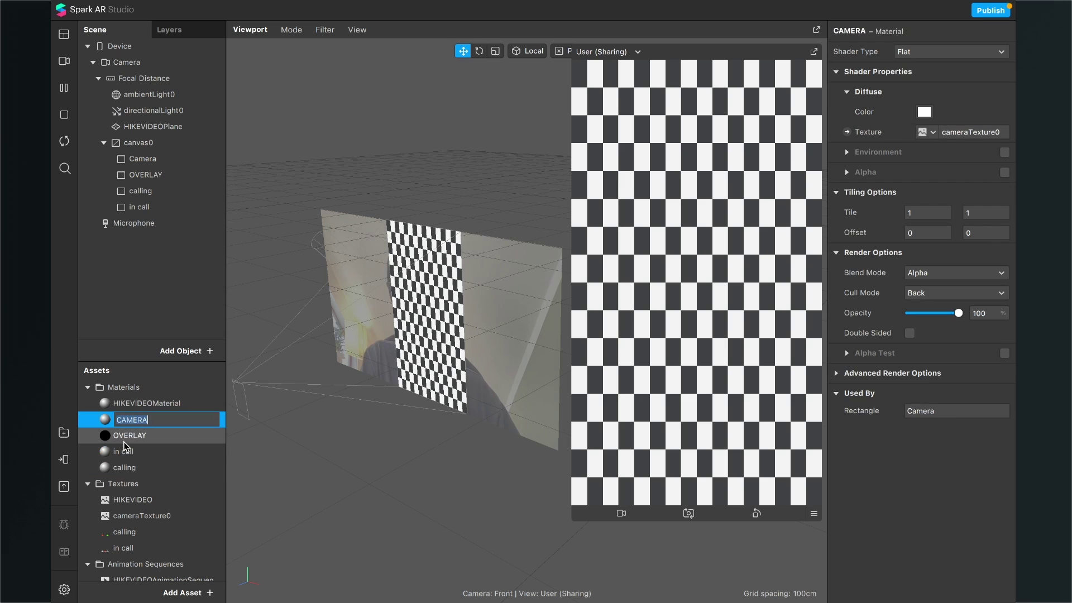
# - Assign the in call texture to the in call material and the calling texture to the calling material
pyautogui.doubleClick(125, 452)
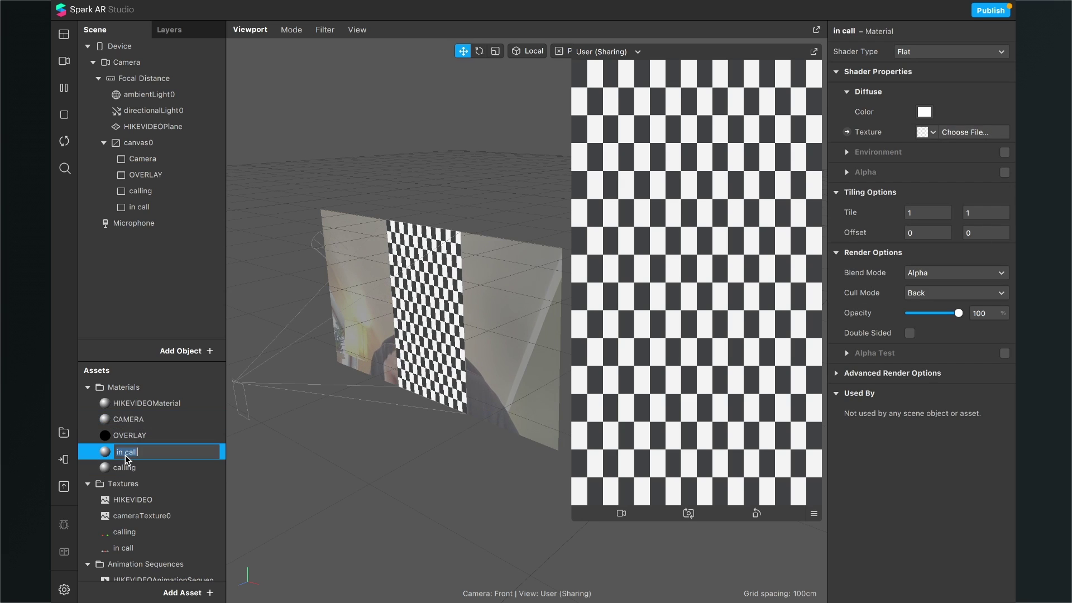
pyautogui.press('Return')
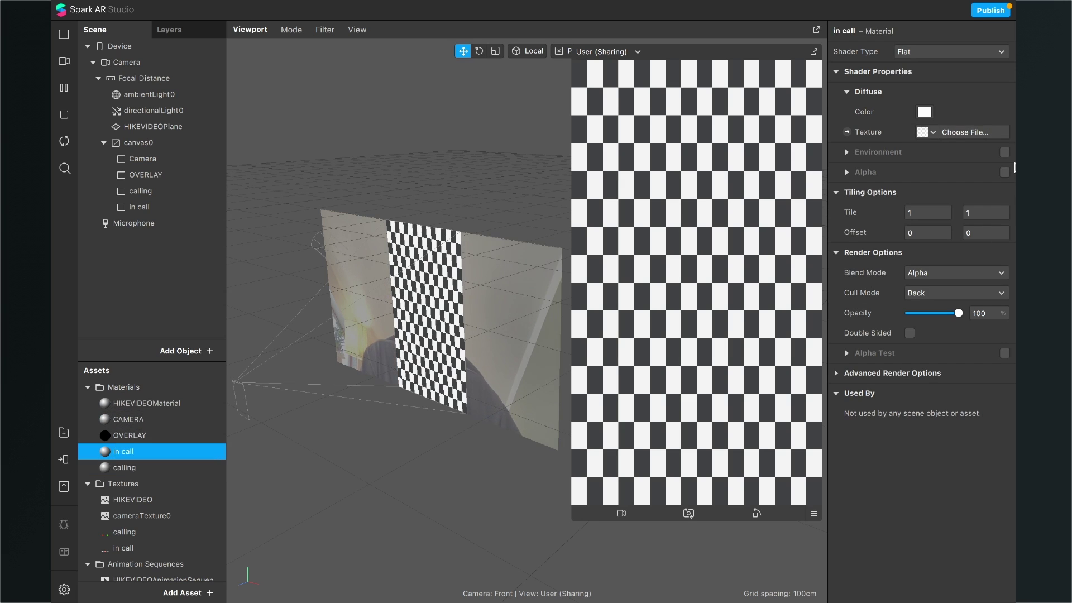
pyautogui.click(932, 133)
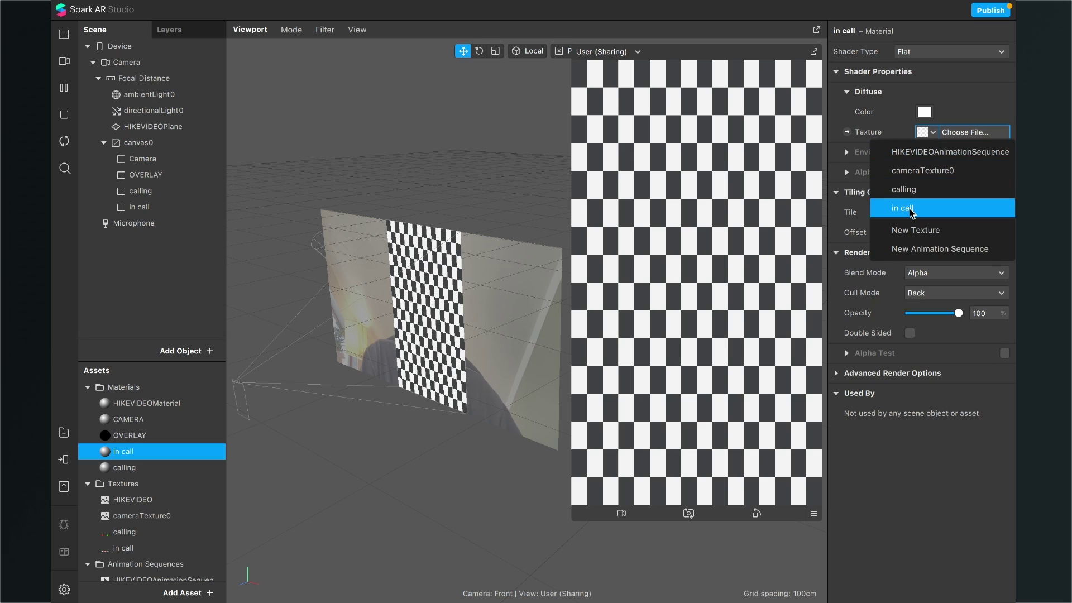
pyautogui.click(912, 210)
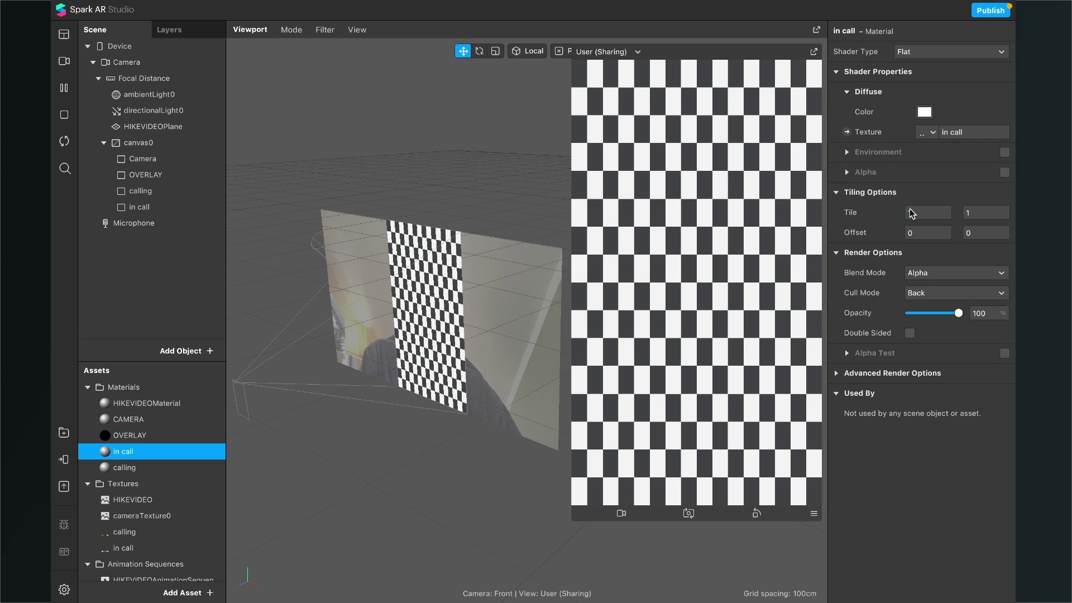
pyautogui.doubleClick(152, 468)
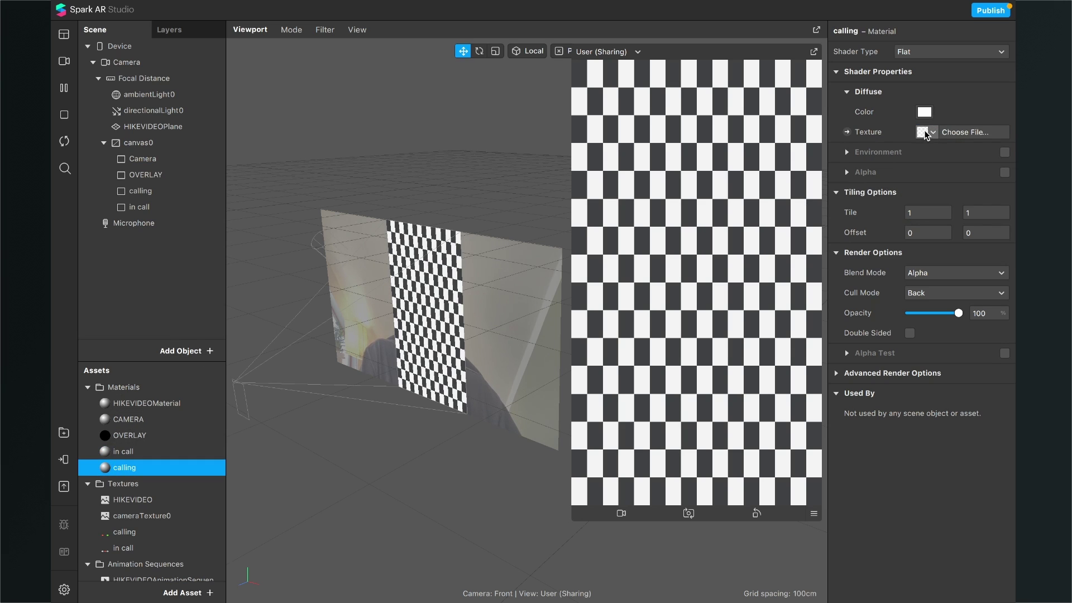
pyautogui.click(925, 134)
pyautogui.click(911, 191)
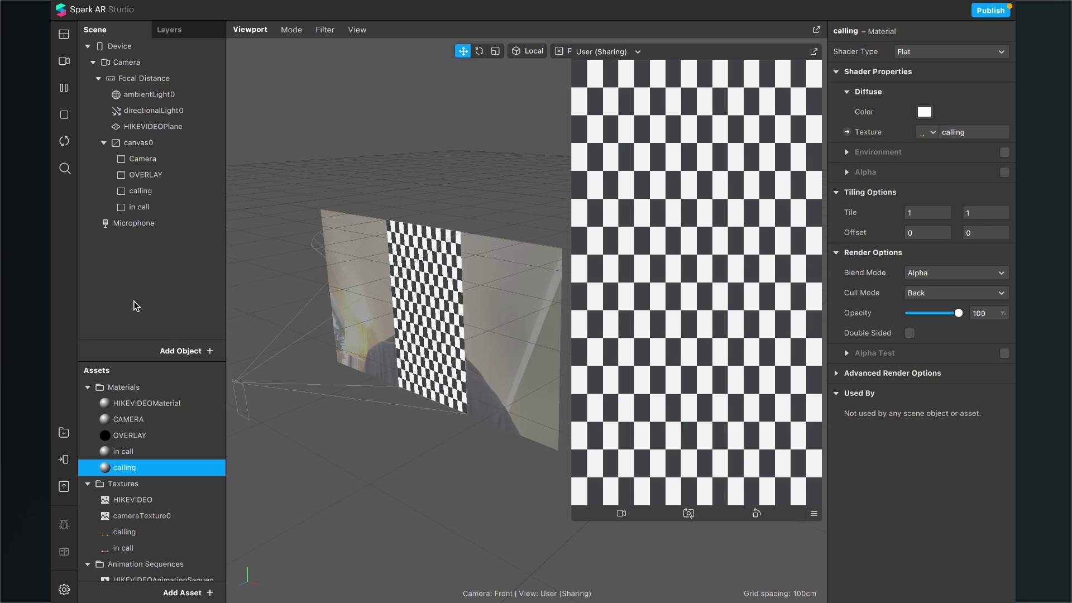
# - Apply the calling material to the calling rectangle and the in call material to the in call rectangle
pyautogui.click(146, 192)
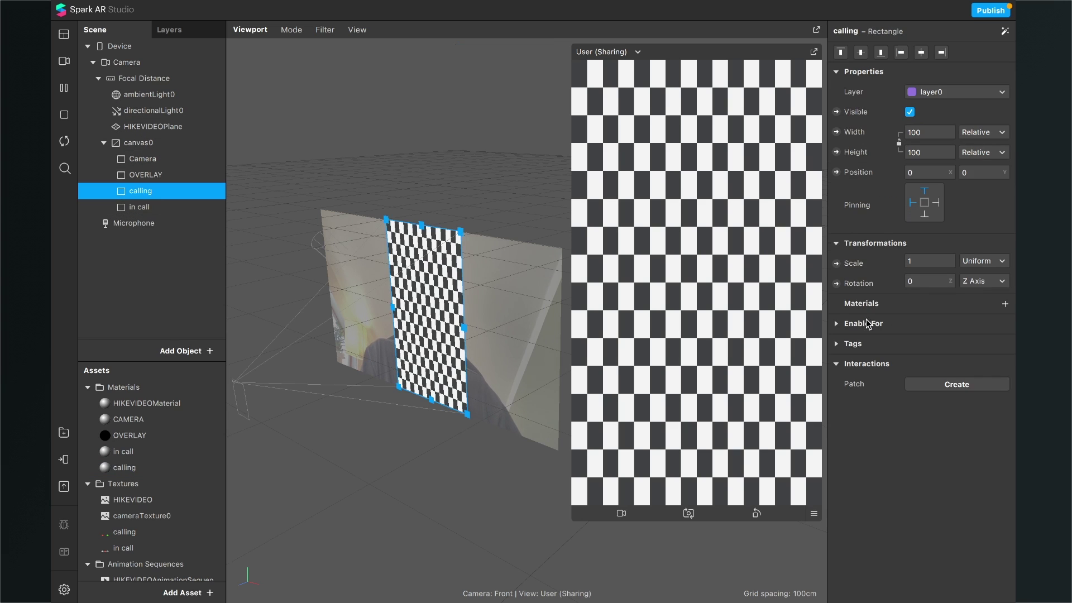
pyautogui.click(1005, 304)
pyautogui.click(938, 399)
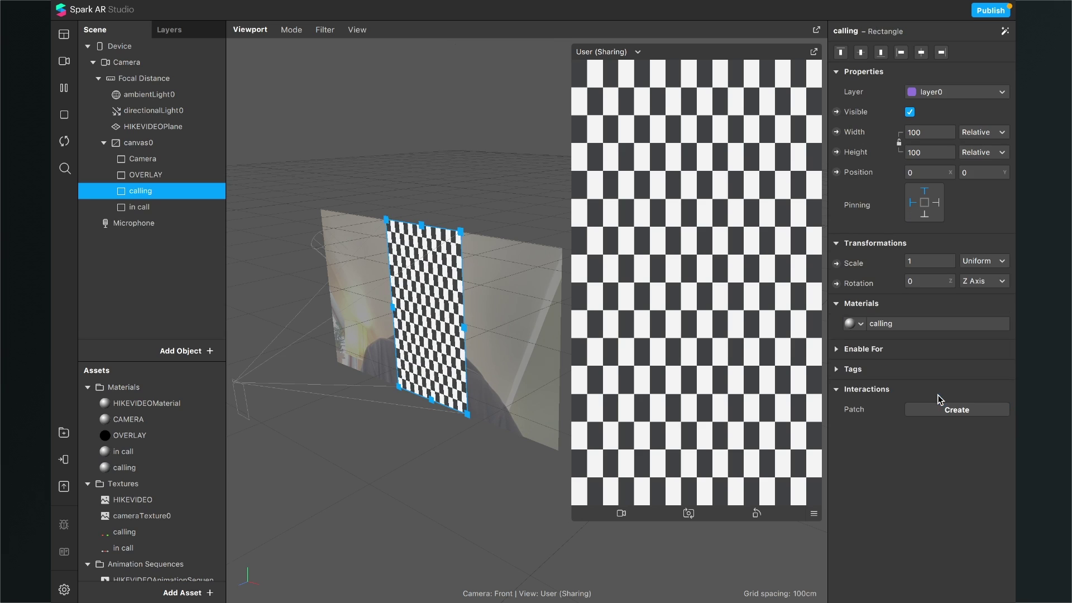
pyautogui.click(149, 208)
pyautogui.click(1005, 305)
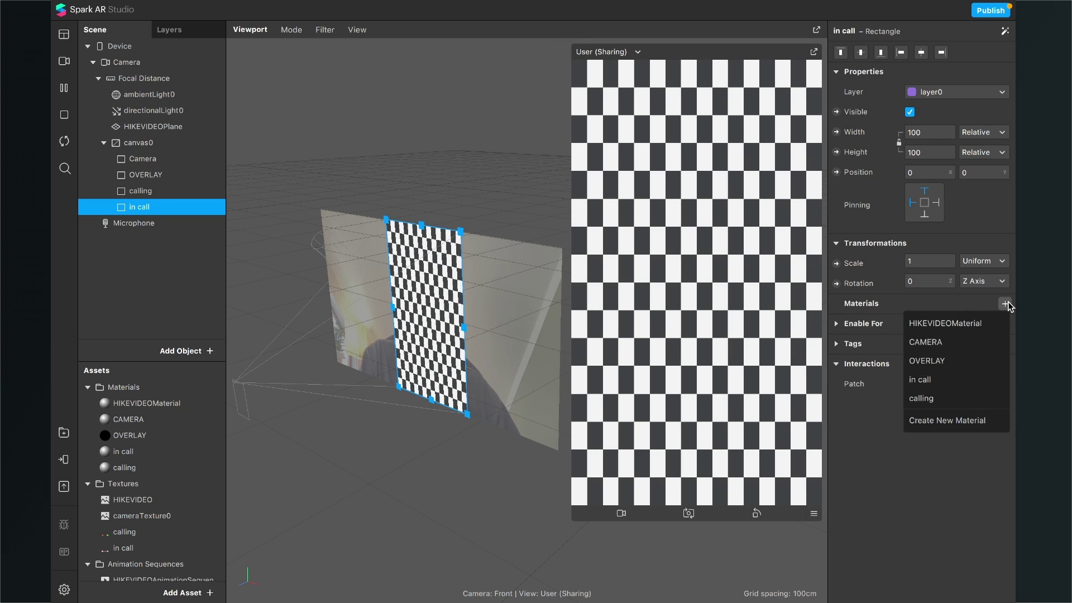
pyautogui.click(930, 380)
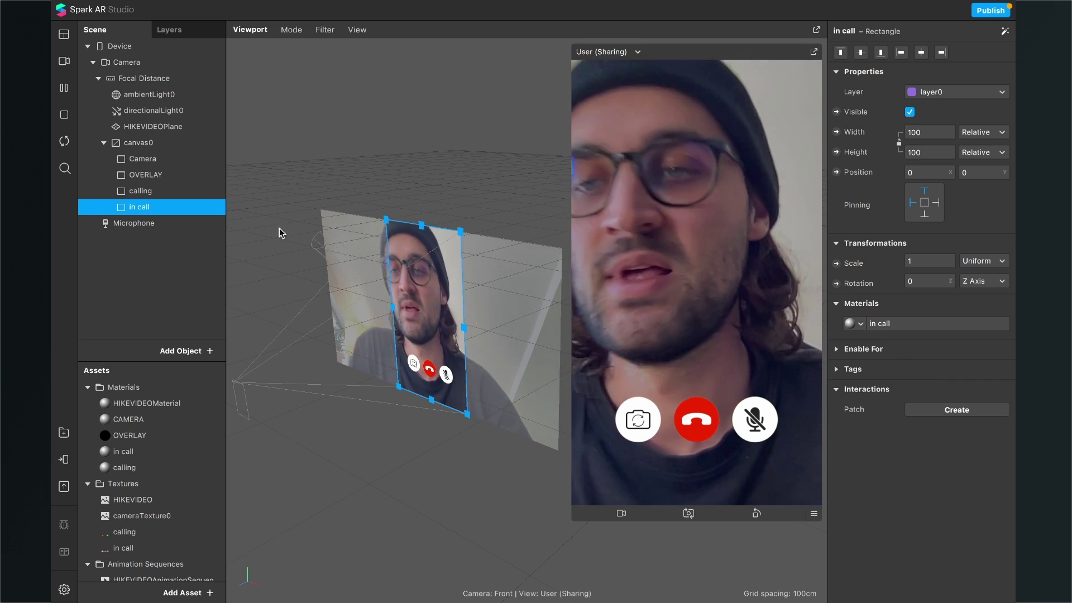
# - Add a 2D text object under canvas0 and make it read SUMMER
pyautogui.click(173, 352)
pyautogui.write('2d')
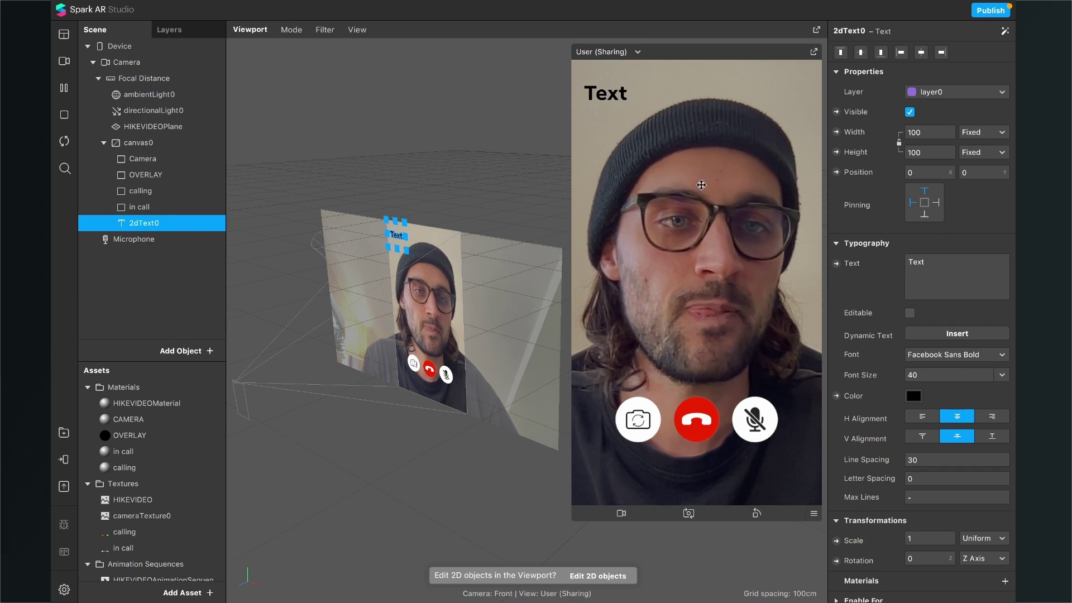
pyautogui.doubleClick(921, 269)
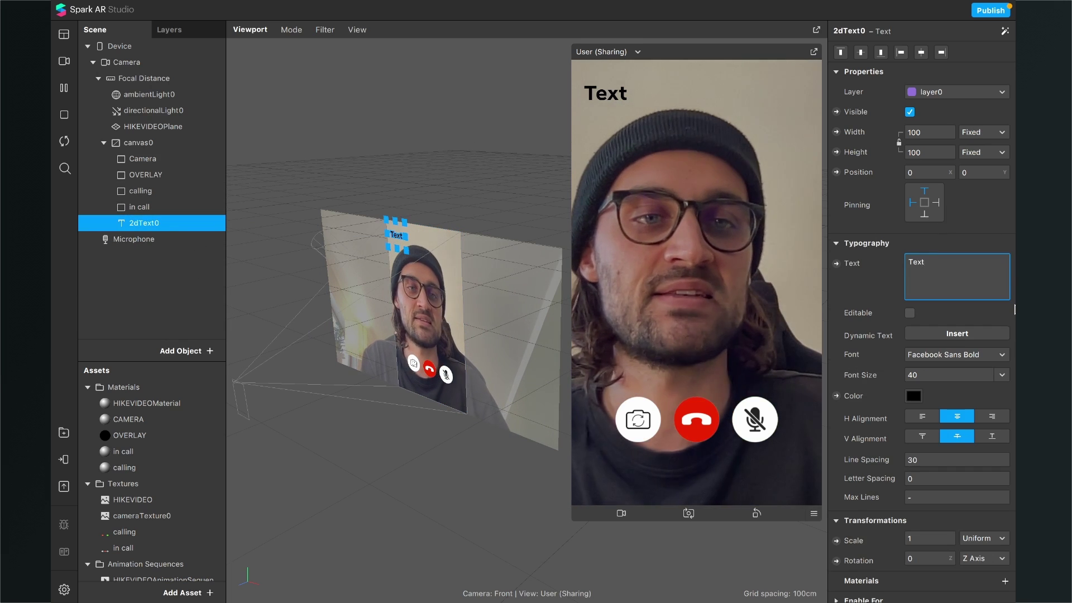
pyautogui.write('SUMMER')
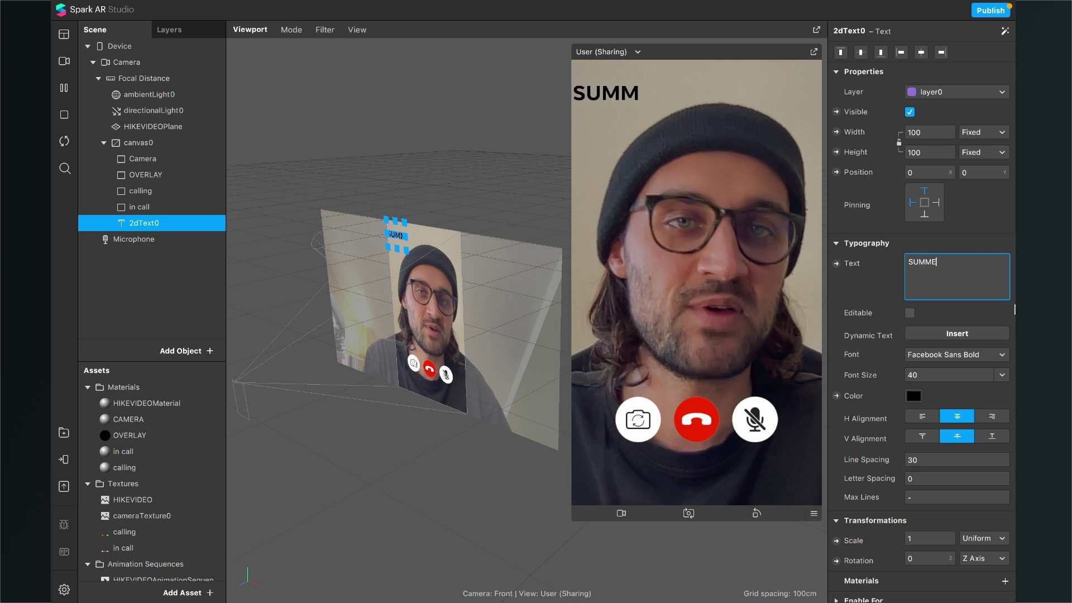
pyautogui.click(612, 245)
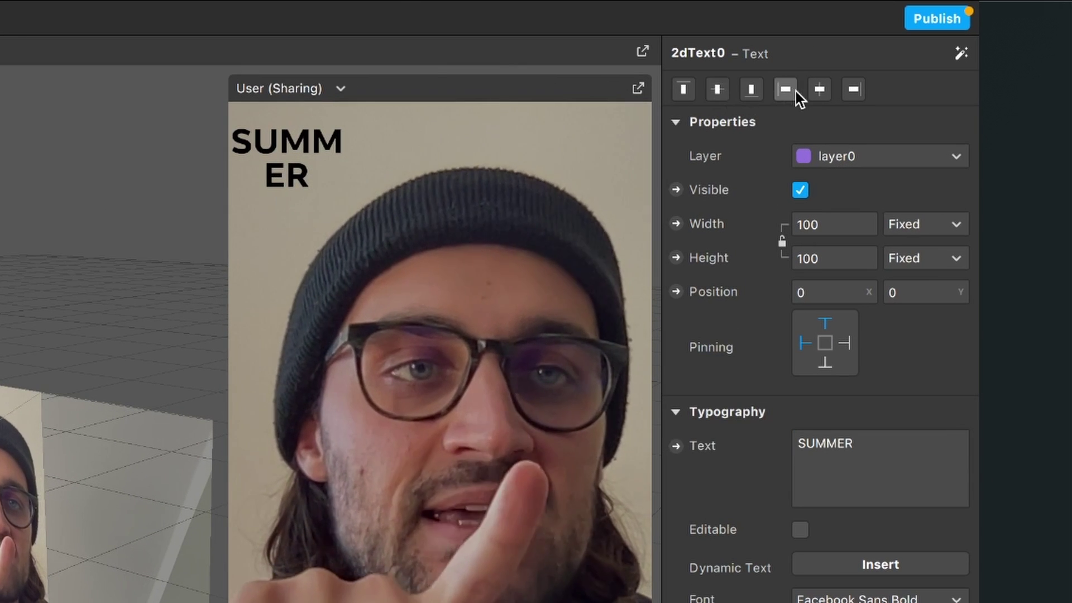
# - Set the SUMMER text's width to 100 Relative and center it horizontally on the canvas
pyautogui.click(814, 92)
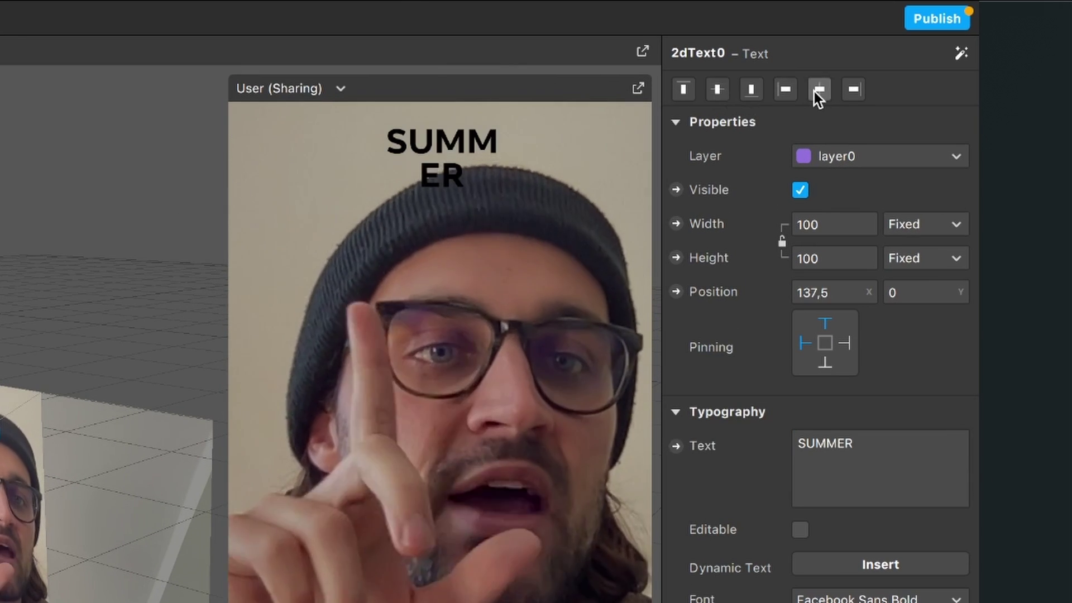
pyautogui.click(833, 229)
pyautogui.click(833, 253)
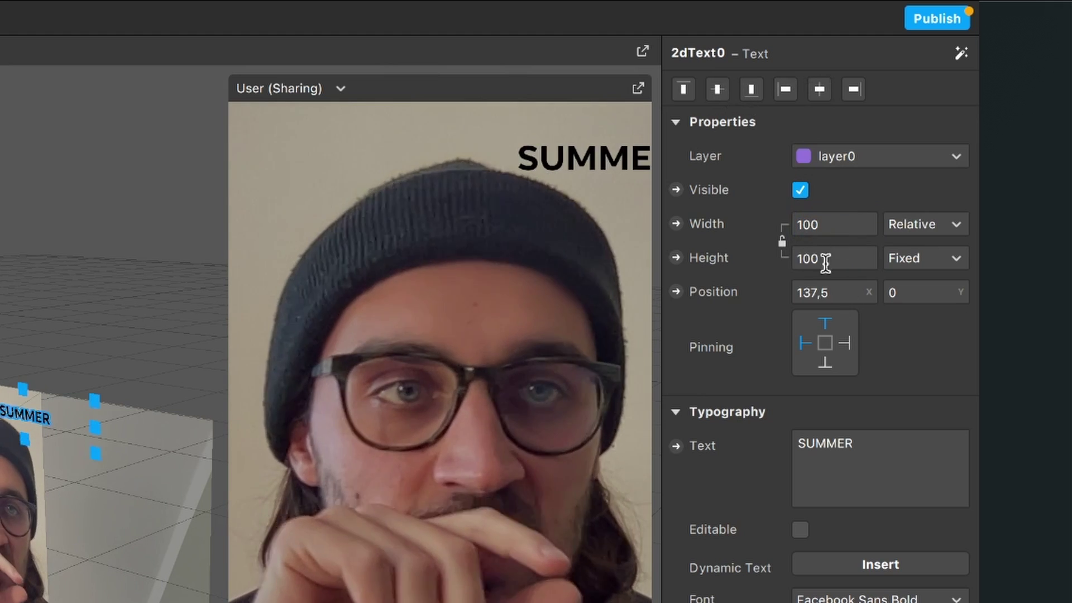
pyautogui.click(820, 89)
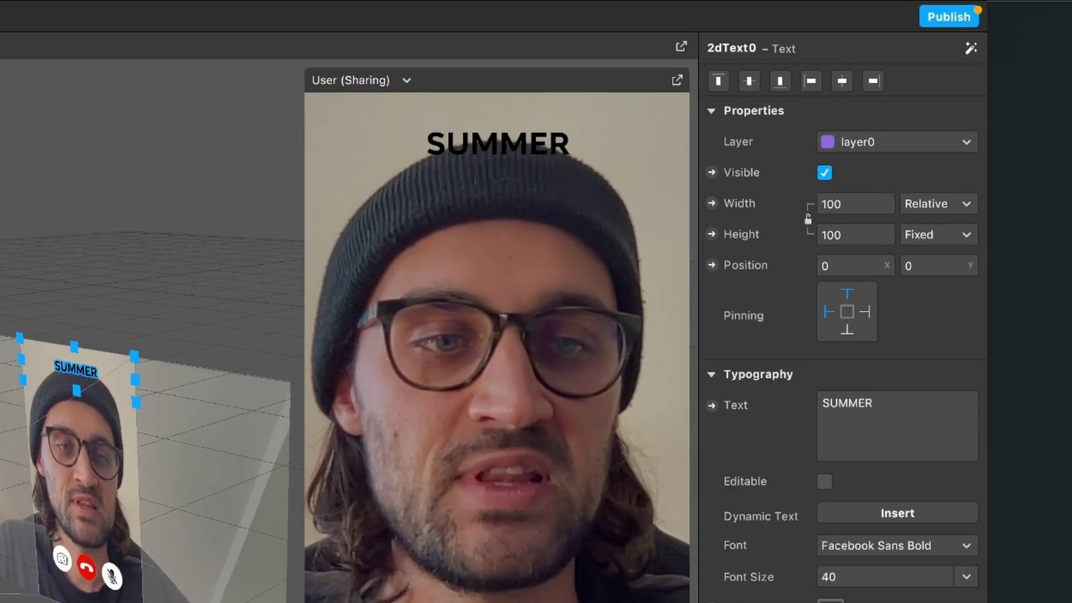
# - Change the SUMMER text's color to white
pyautogui.click(914, 396)
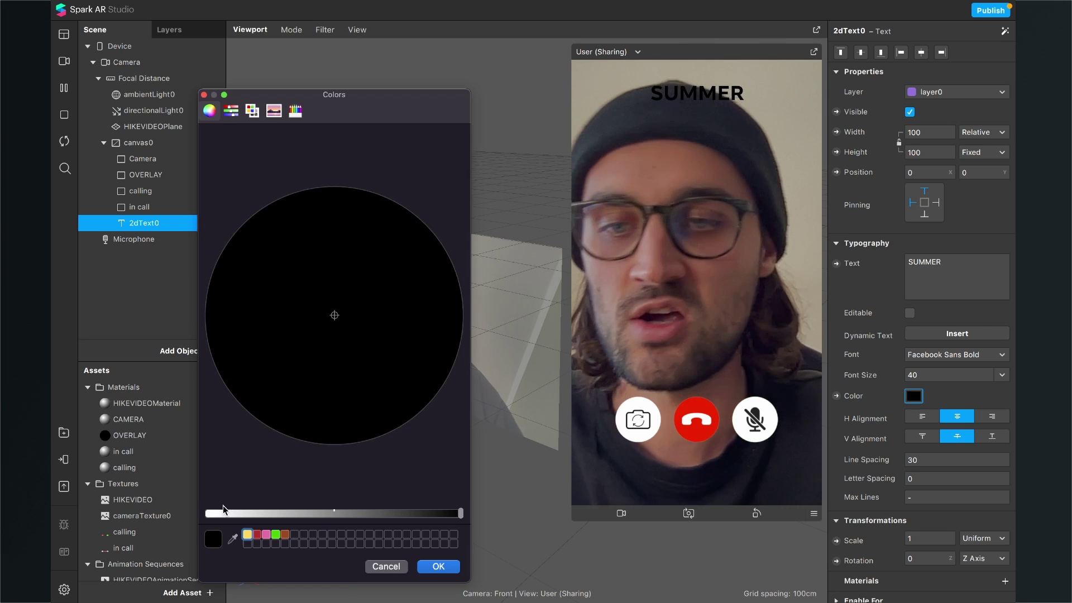
pyautogui.moveTo(233, 515); pyautogui.dragTo(128, 522)
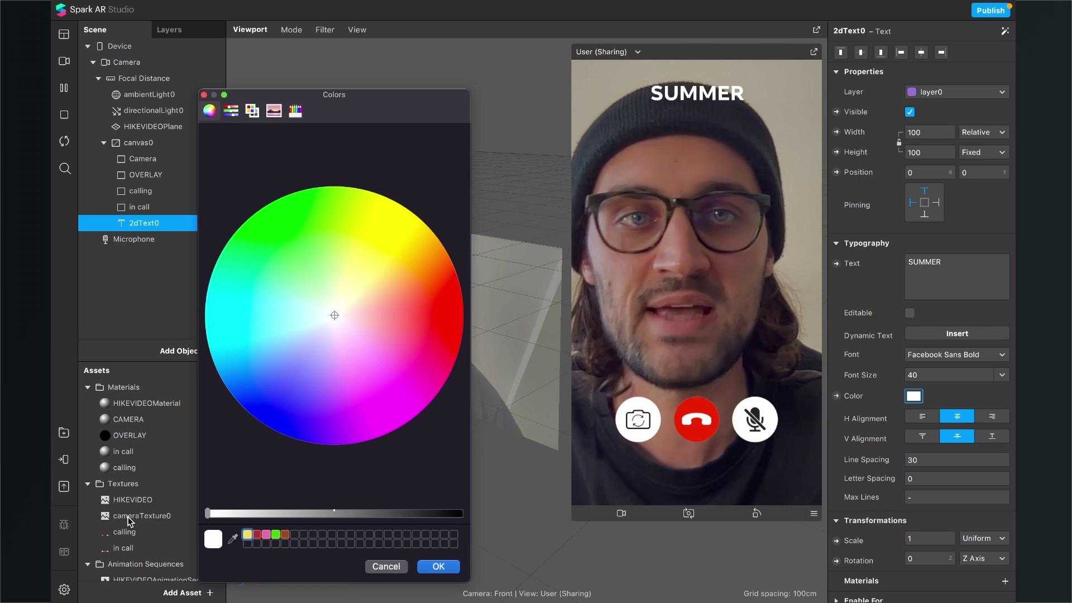
pyautogui.click(438, 567)
# - Set the SUMMER text's font to Facebook Sans Regular and lower it to a Y position of 40
pyautogui.click(954, 356)
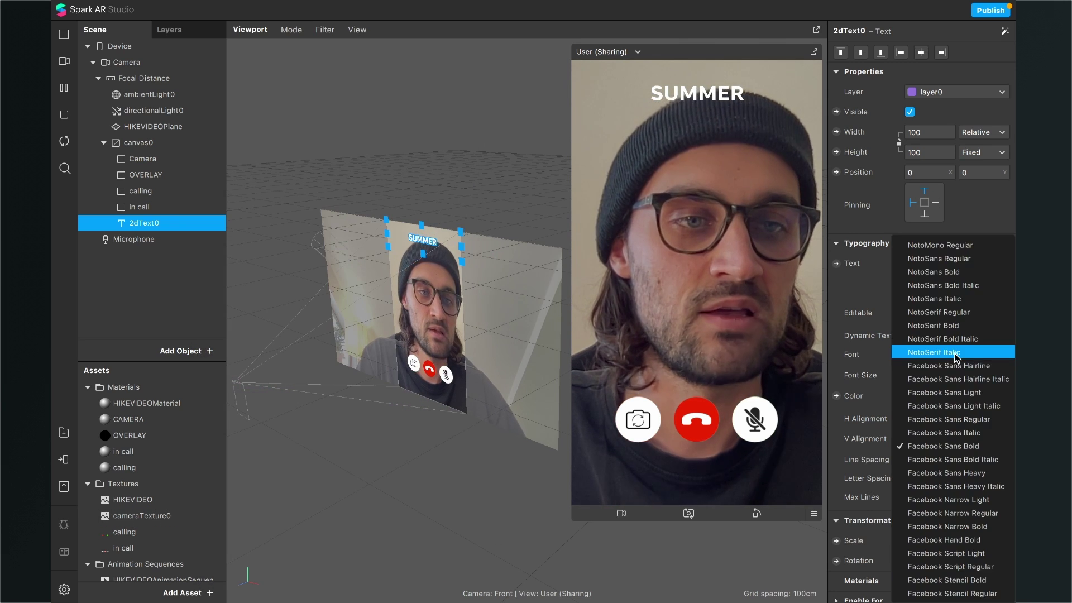
pyautogui.click(938, 421)
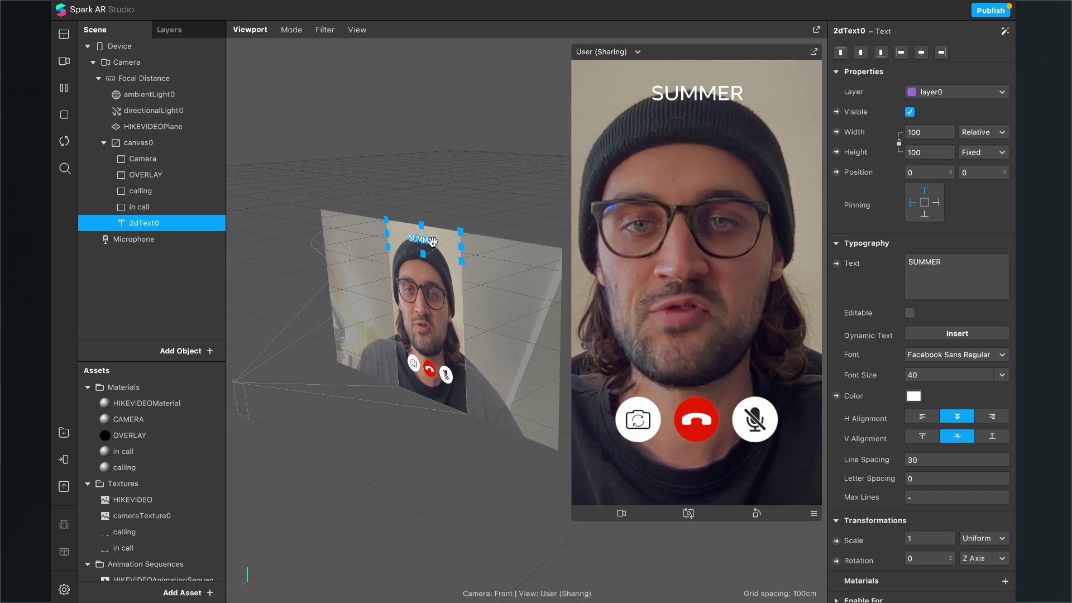
pyautogui.moveTo(433, 241); pyautogui.dragTo(432, 253)
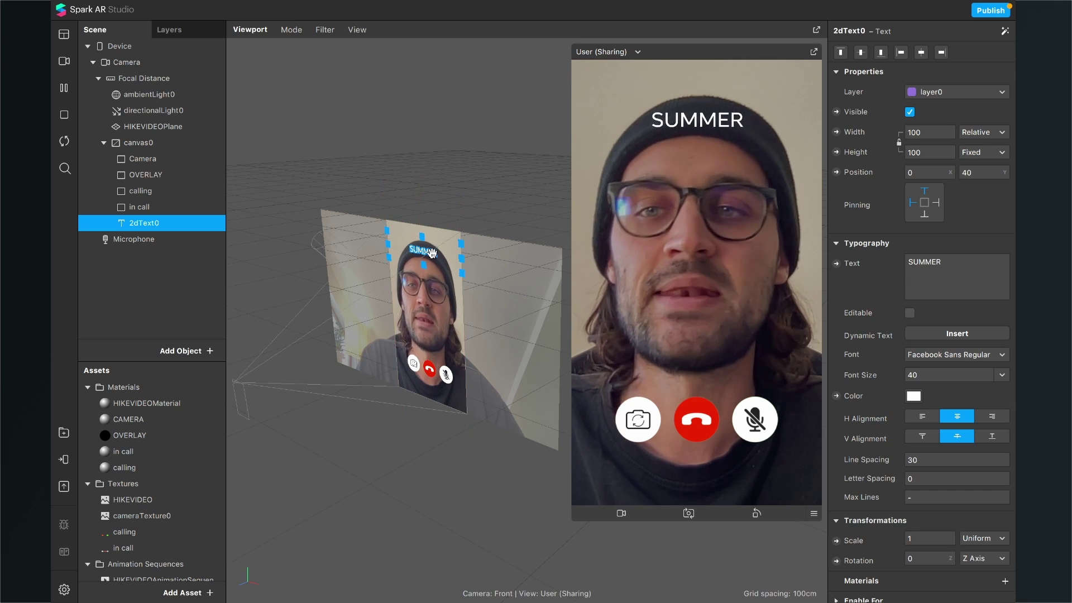
# - Duplicate the SUMMER text object
pyautogui.click(179, 192)
pyautogui.click(162, 224)
pyautogui.rightClick(161, 225)
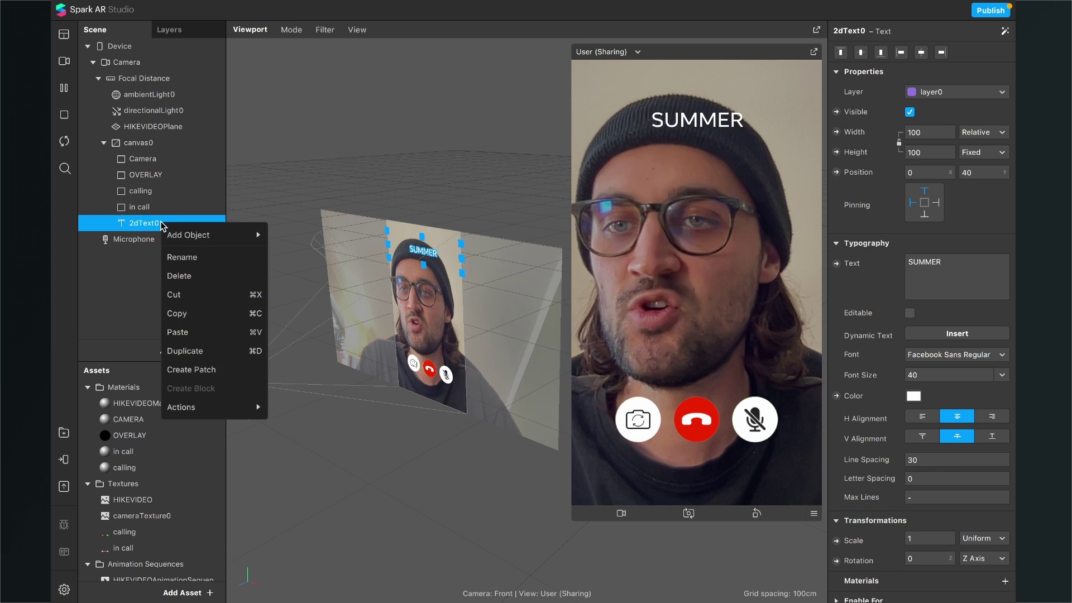
pyautogui.click(202, 350)
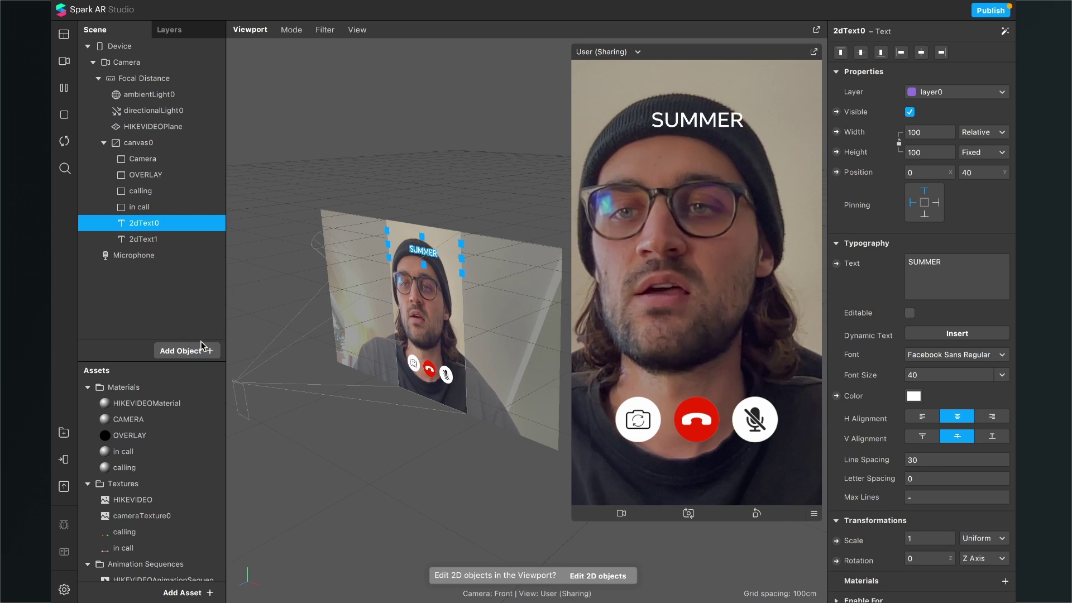
# - Change the duplicate's text to "calling..." with font size 20 and place it beneath SUMMER at a Y position of 72
pyautogui.click(179, 239)
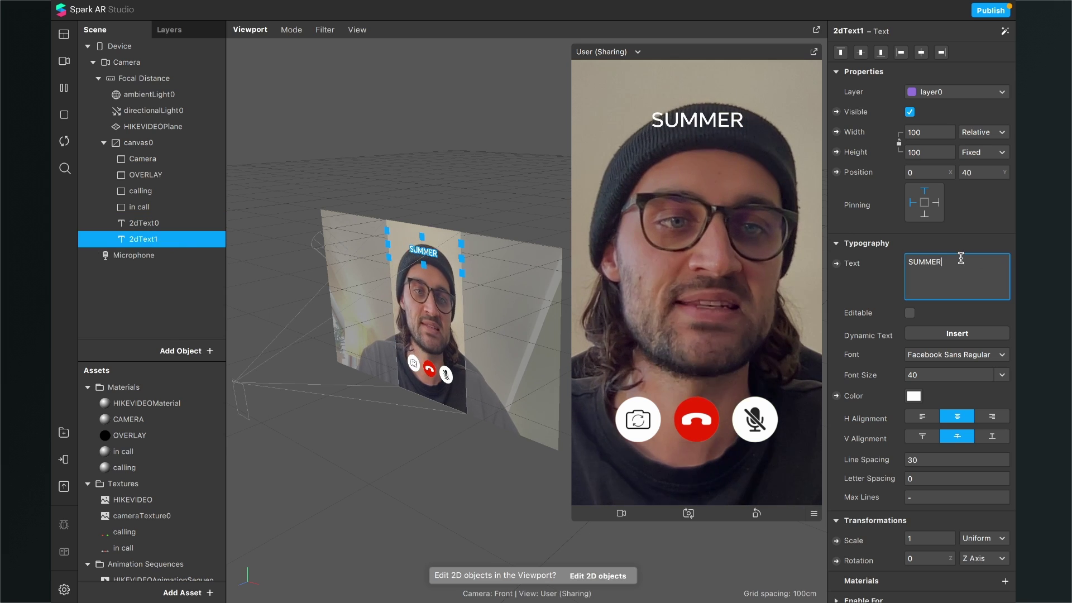
pyautogui.press('BackSpace')
pyautogui.press('BackSpace')
pyautogui.press('BackSpace')
pyautogui.press('BackSpace')
pyautogui.press('BackSpace')
pyautogui.press('BackSpace')
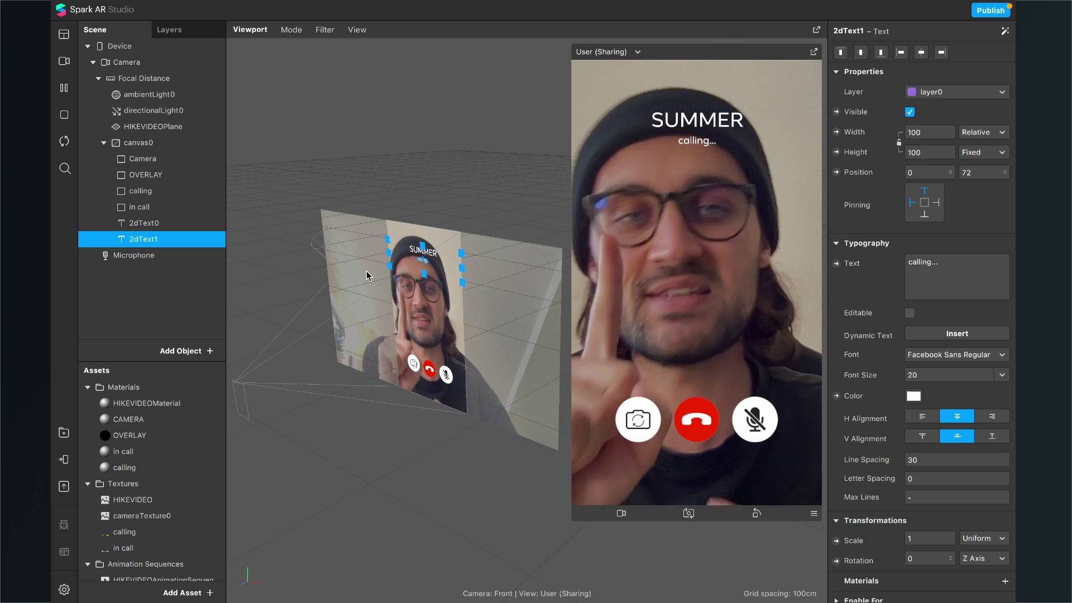
# - Open the Patch Editor and add a Screen Tap patch
pyautogui.press('alt')
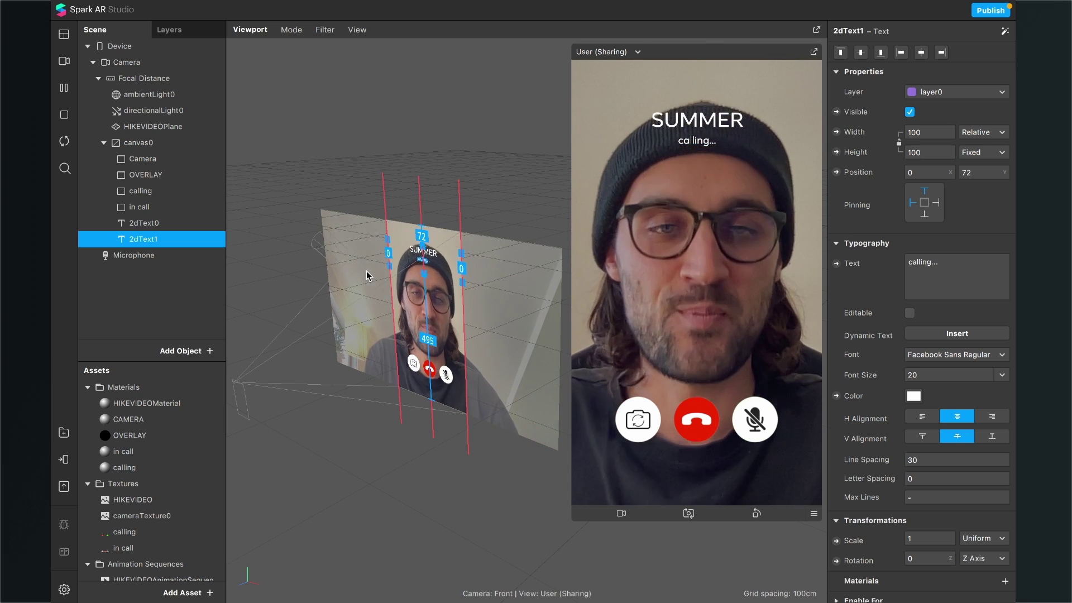
pyautogui.hotkey('ctrl', 'shift', 'p')
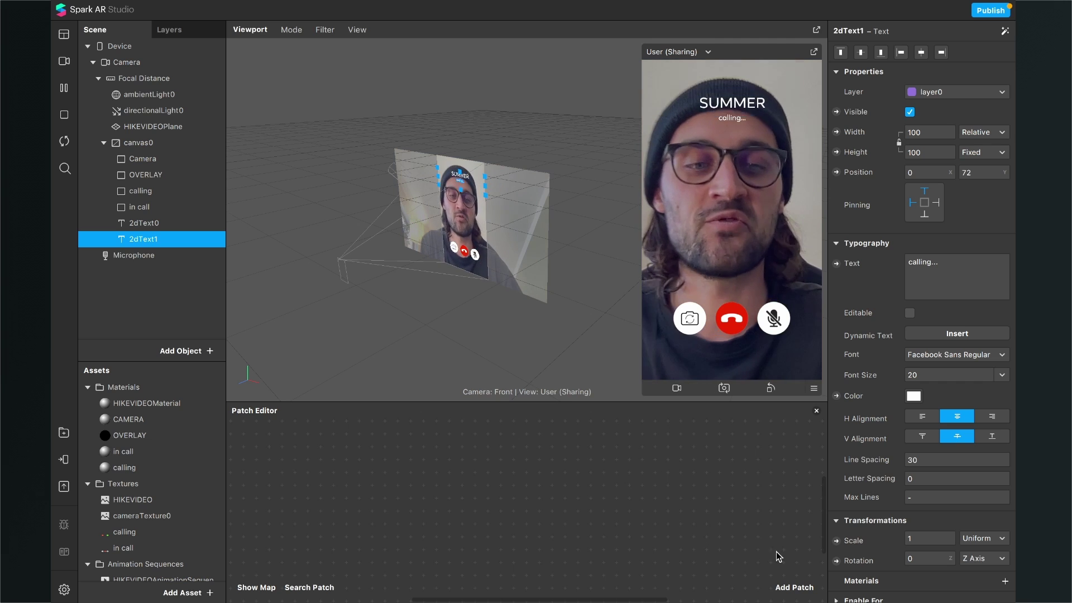
pyautogui.click(792, 586)
pyautogui.write('scre')
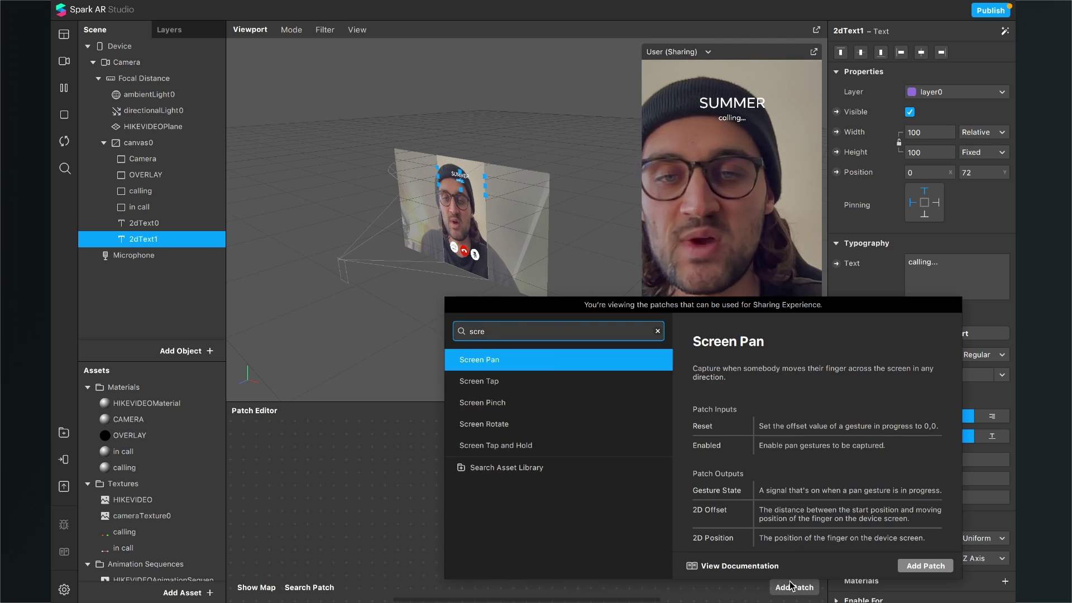
pyautogui.press('Down')
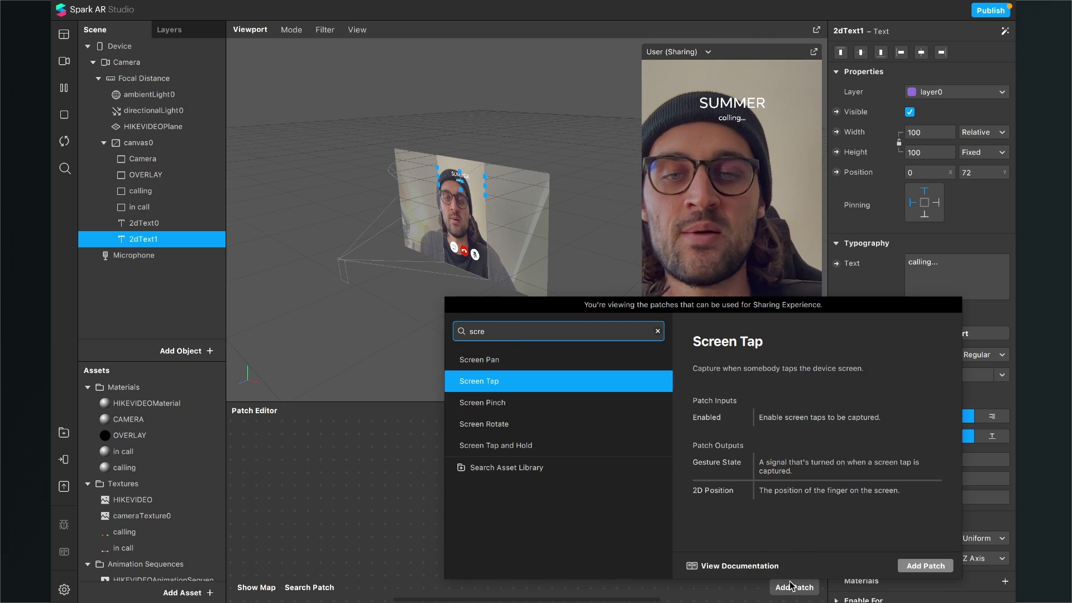
pyautogui.press('Return')
pyautogui.scroll(3, 469, 454)
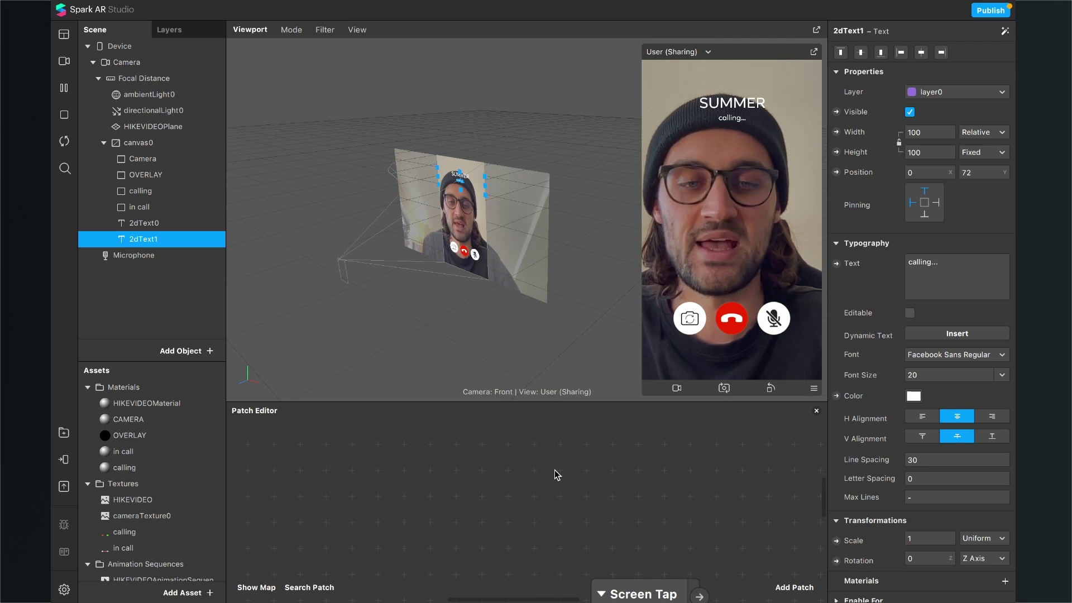
pyautogui.hscroll(5, 555, 472)
pyautogui.scroll(-3, 555, 471)
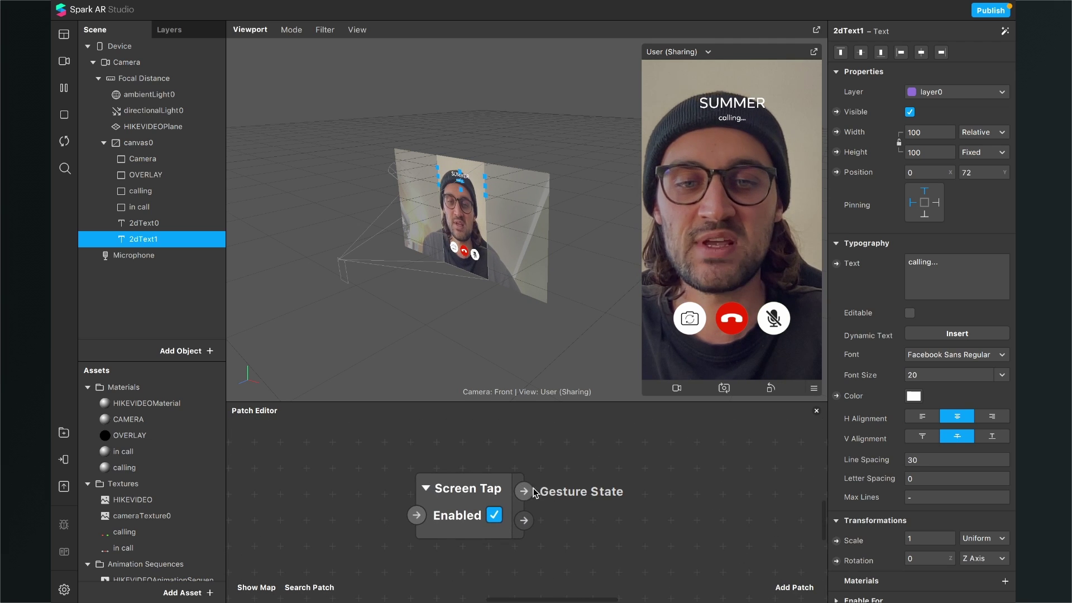
# - Add a Switch patch and arrange it to the right of the Screen Tap patch with space between them
pyautogui.click(795, 588)
pyautogui.write('sw')
pyautogui.press('Return')
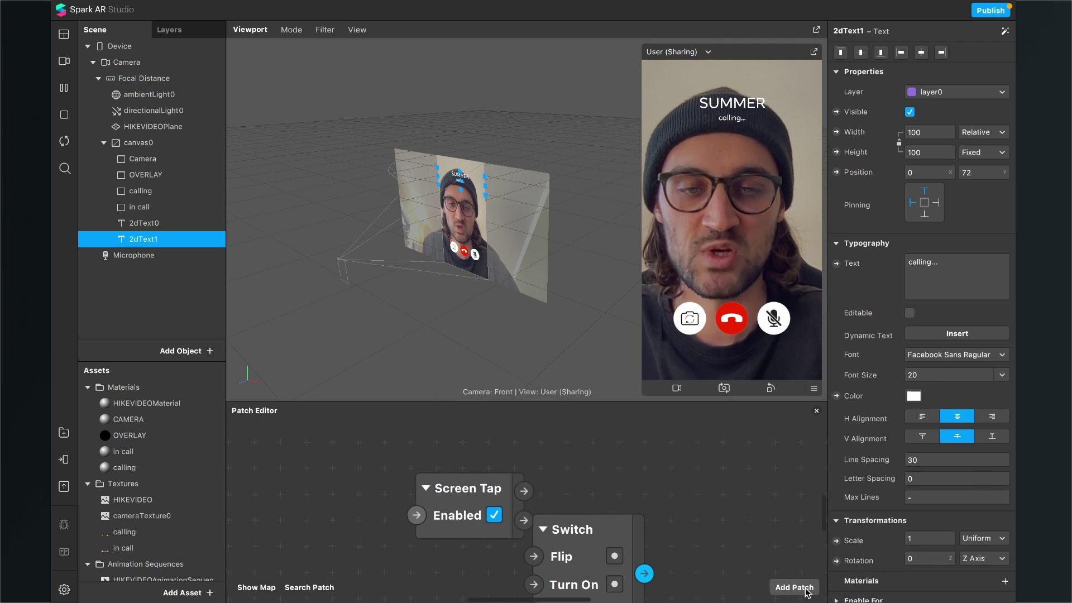
pyautogui.moveTo(591, 525); pyautogui.dragTo(680, 455)
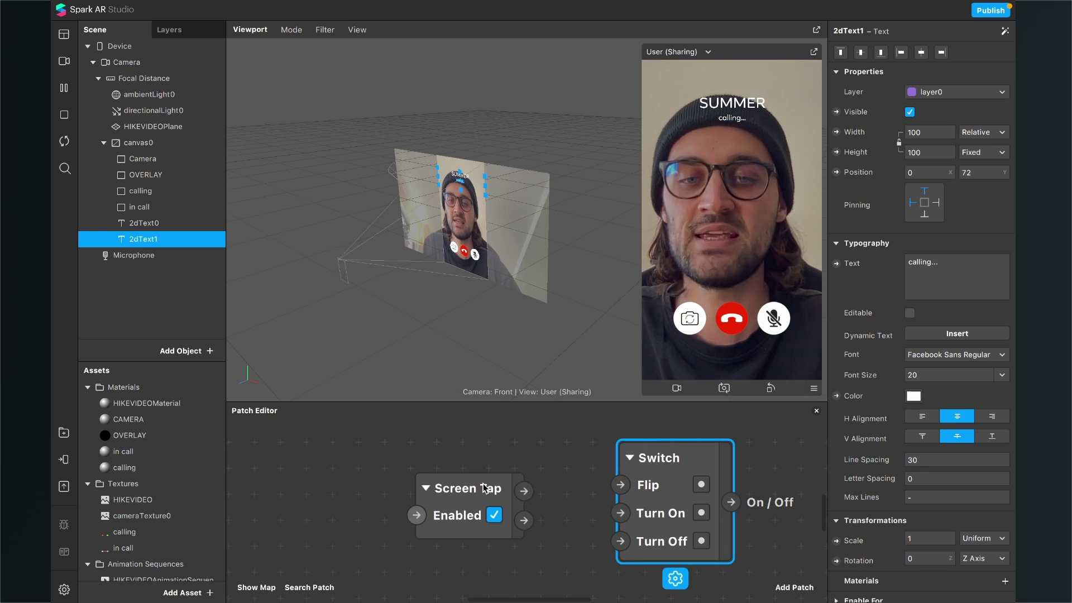
pyautogui.moveTo(463, 494); pyautogui.dragTo(404, 489)
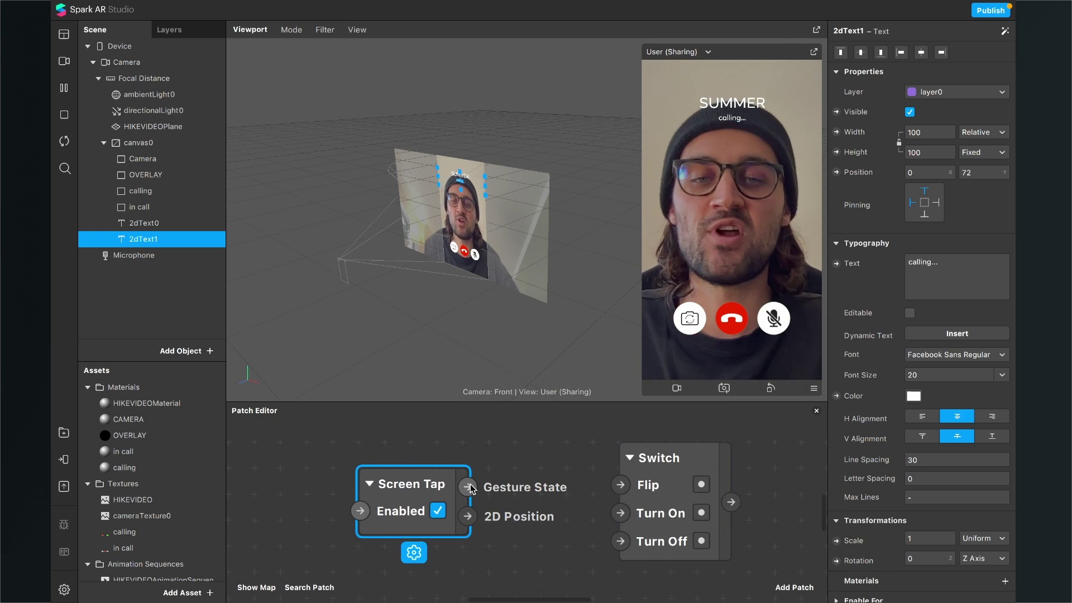
# - Connect the Screen Tap's Gesture State output to the Switch's Turn On input and make the Patch Editor taller
pyautogui.moveTo(469, 486); pyautogui.dragTo(622, 513)
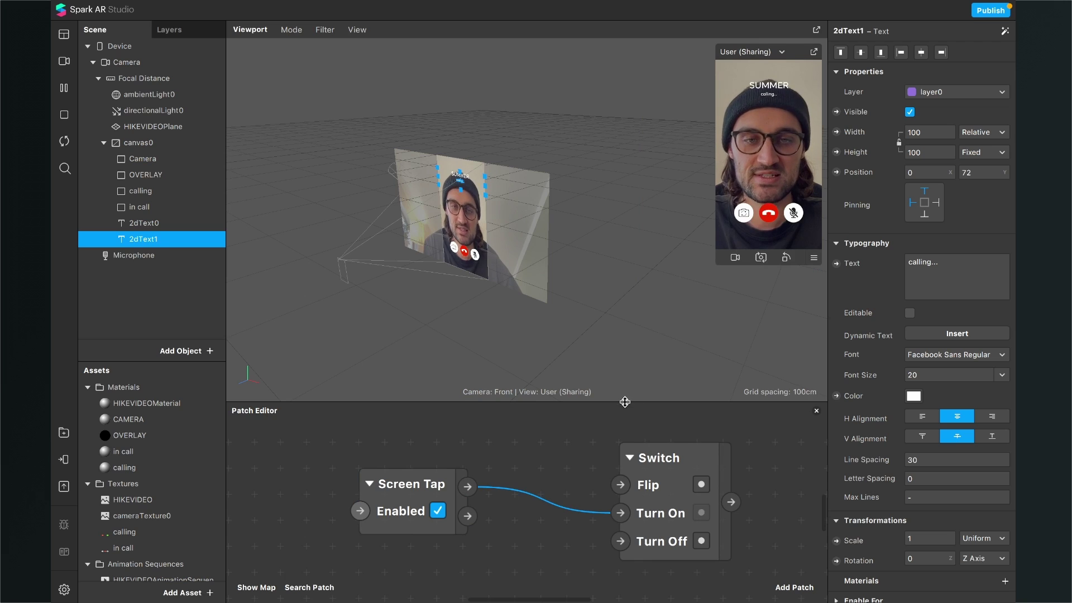
pyautogui.moveTo(625, 402); pyautogui.dragTo(643, 326)
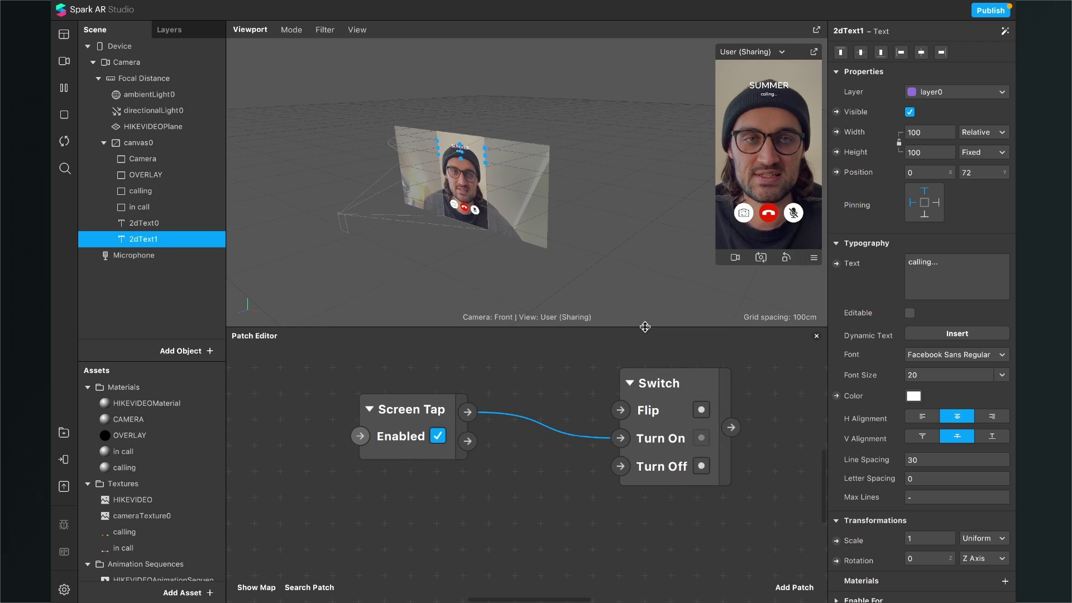
# - Turn on Simulate Touch for the preview simulator and enlarge the simulator window
pyautogui.click(815, 258)
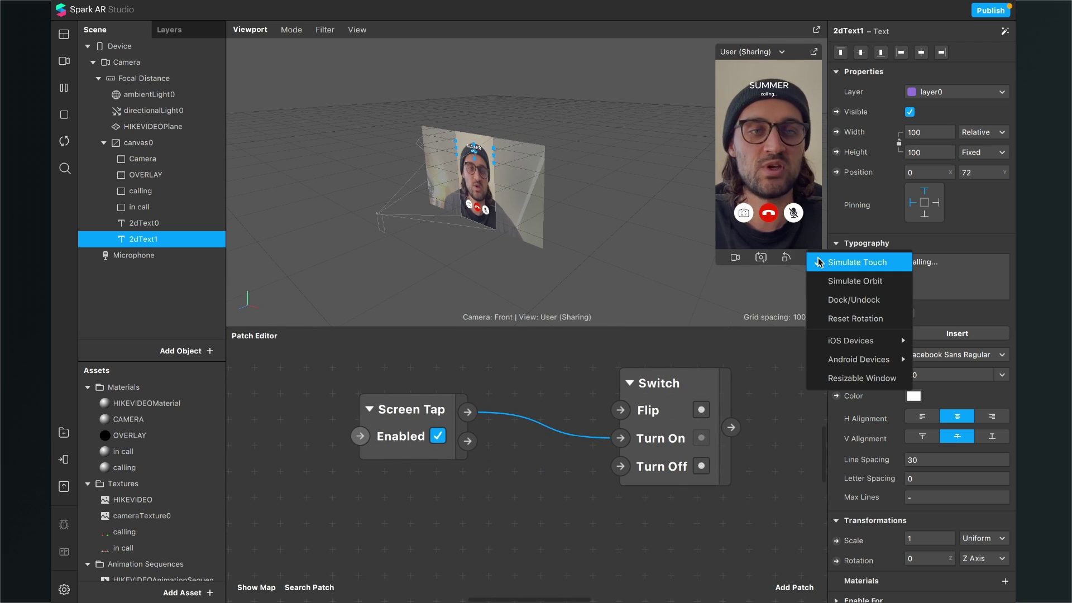
pyautogui.click(850, 262)
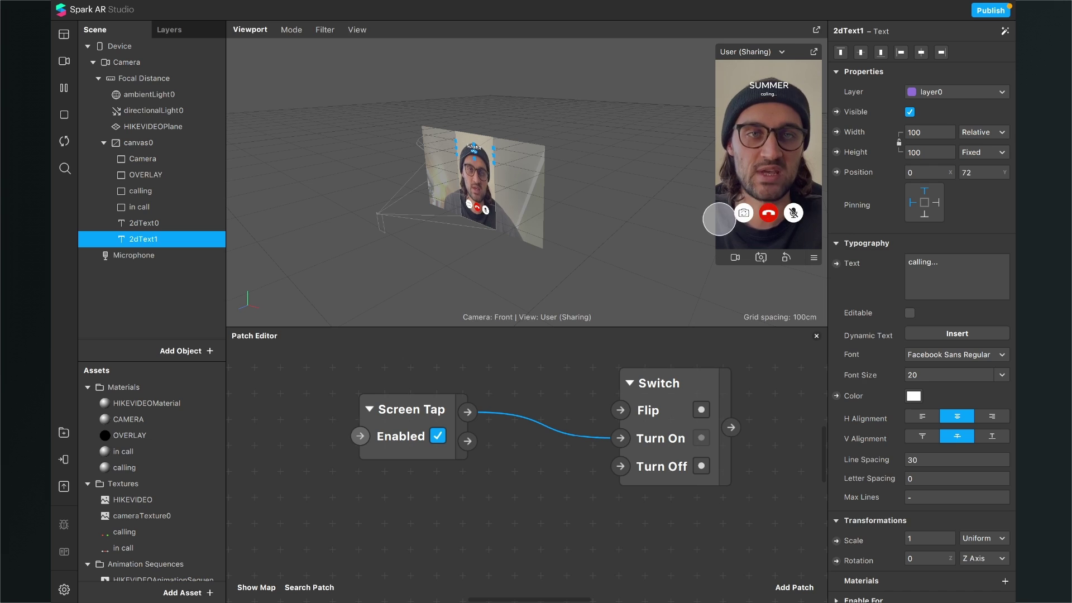
pyautogui.moveTo(701, 296); pyautogui.dragTo(696, 306)
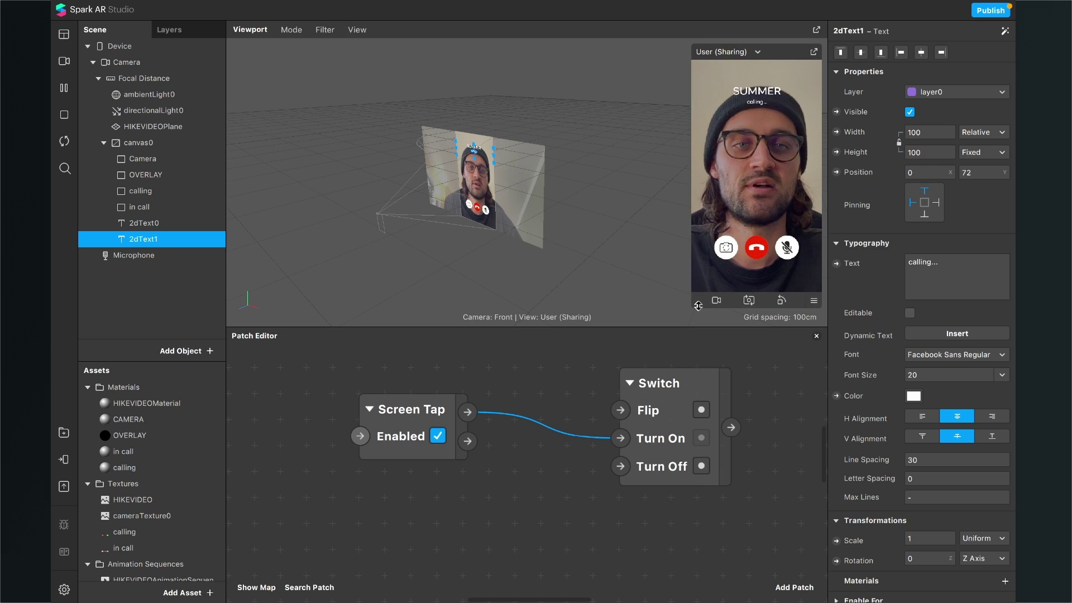
# - Create Visible patches for all six canvas0 objects: Camera, OVERLAY, calling, in call, 2dText0 and 2dText1
pyautogui.hscroll(3, 565, 491)
pyautogui.scroll(-3, 564, 491)
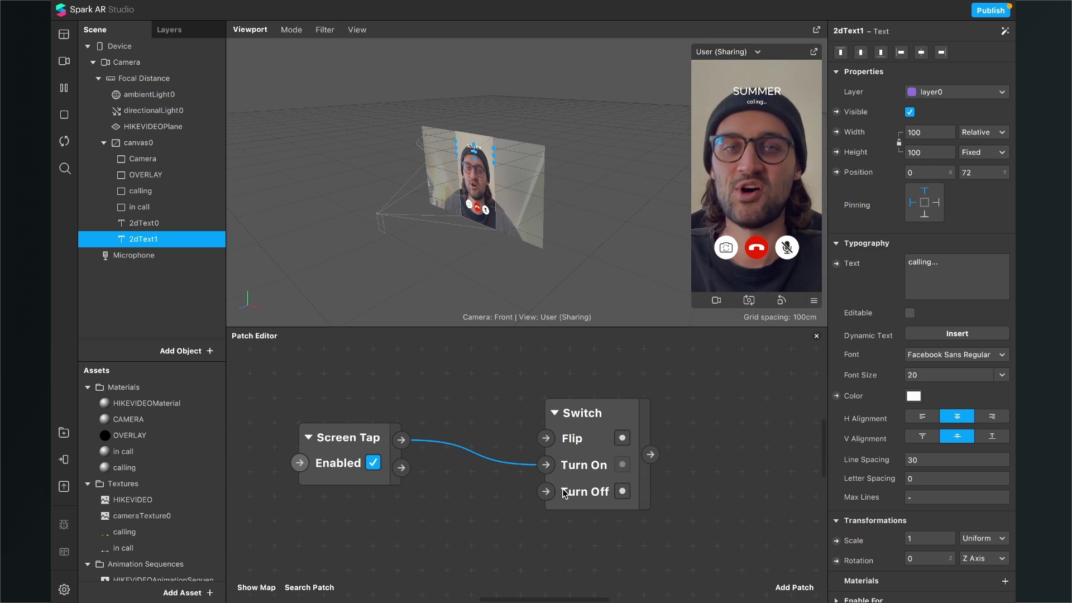
pyautogui.scroll(-3, 562, 489)
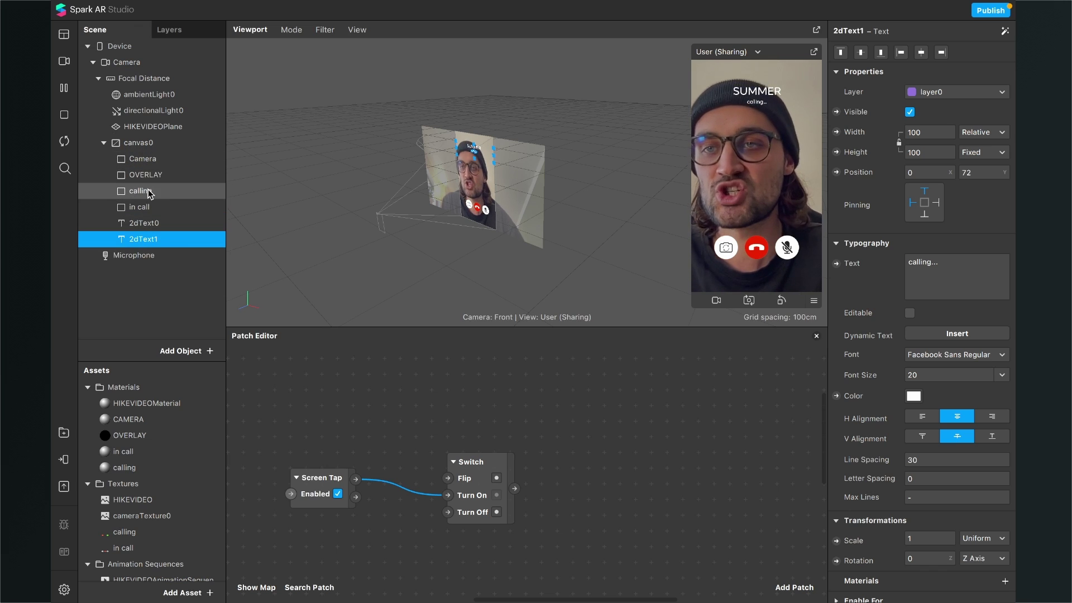
pyautogui.keyDown('shift'); pyautogui.click(144, 161); pyautogui.keyUp('shift')
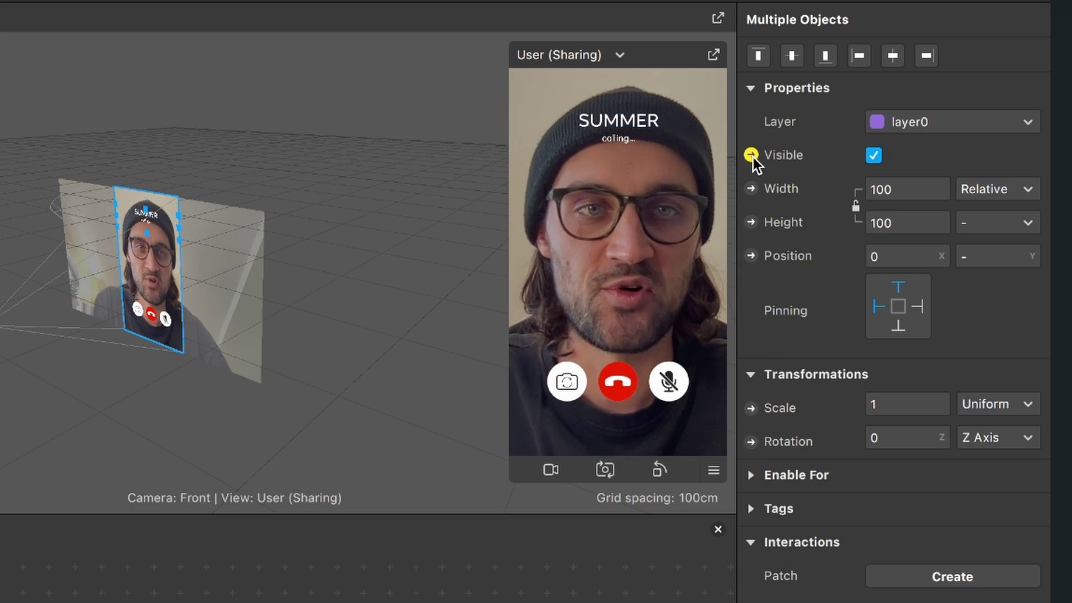
pyautogui.click(751, 155)
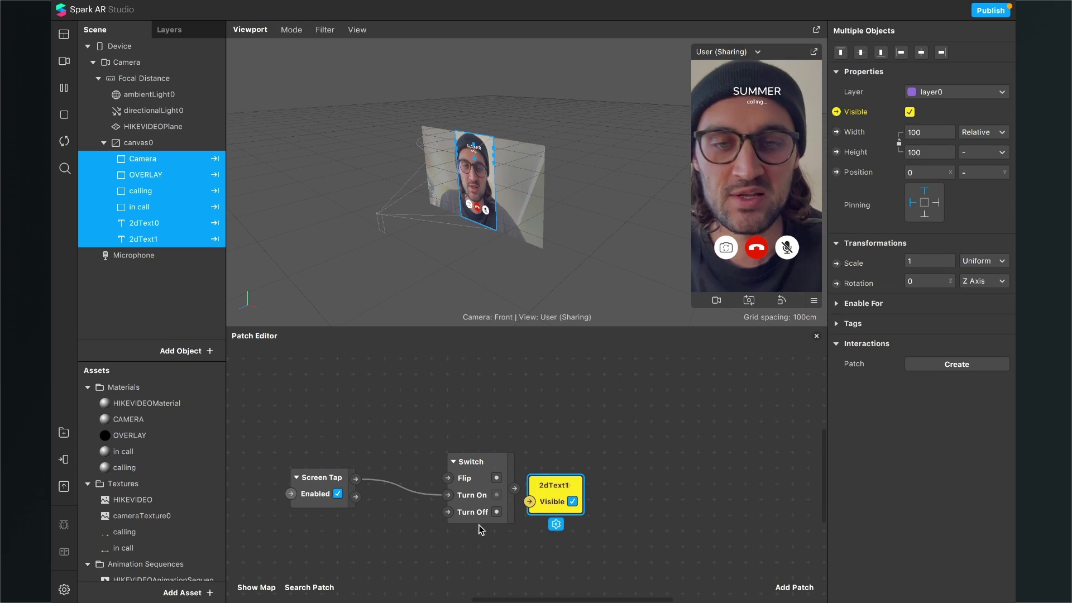
pyautogui.click(167, 301)
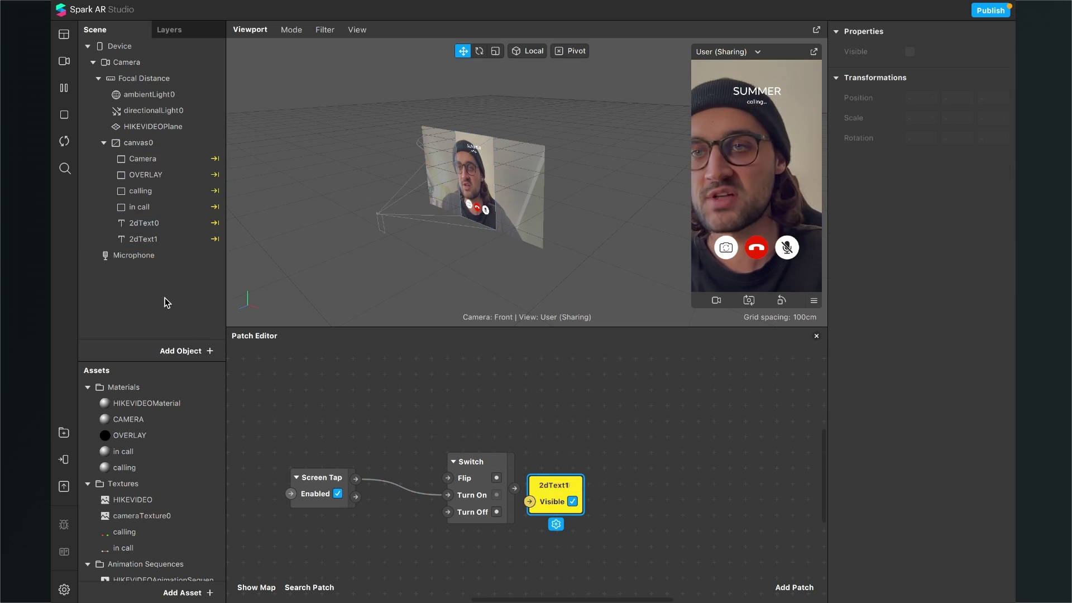
# - Spread the stacked Visible patches apart to the right of the Switch so each one can be seen
pyautogui.click(162, 161)
pyautogui.click(163, 176)
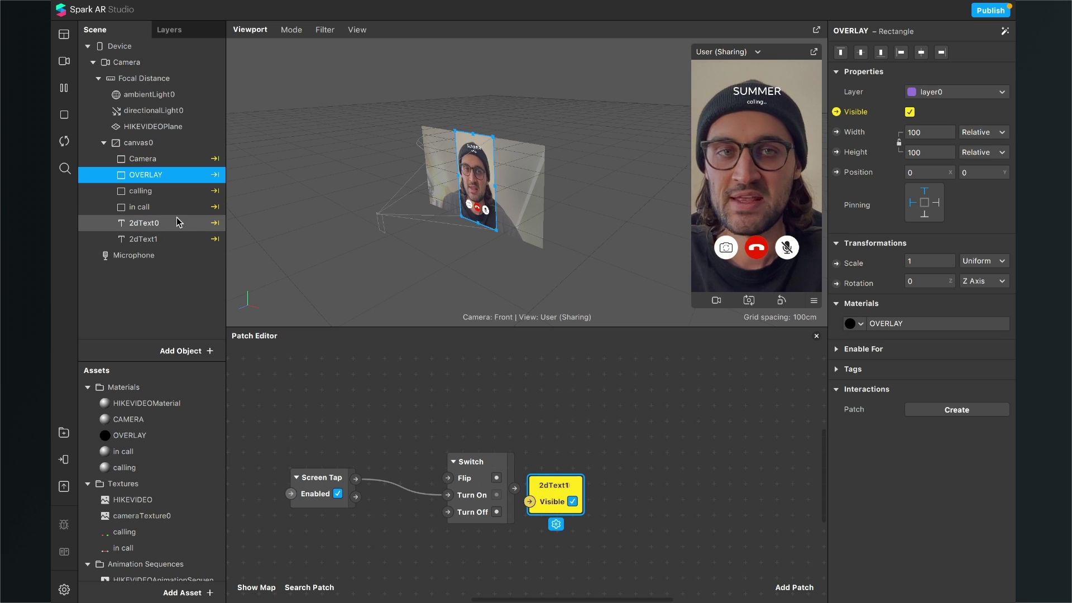
pyautogui.moveTo(182, 222); pyautogui.dragTo(648, 406)
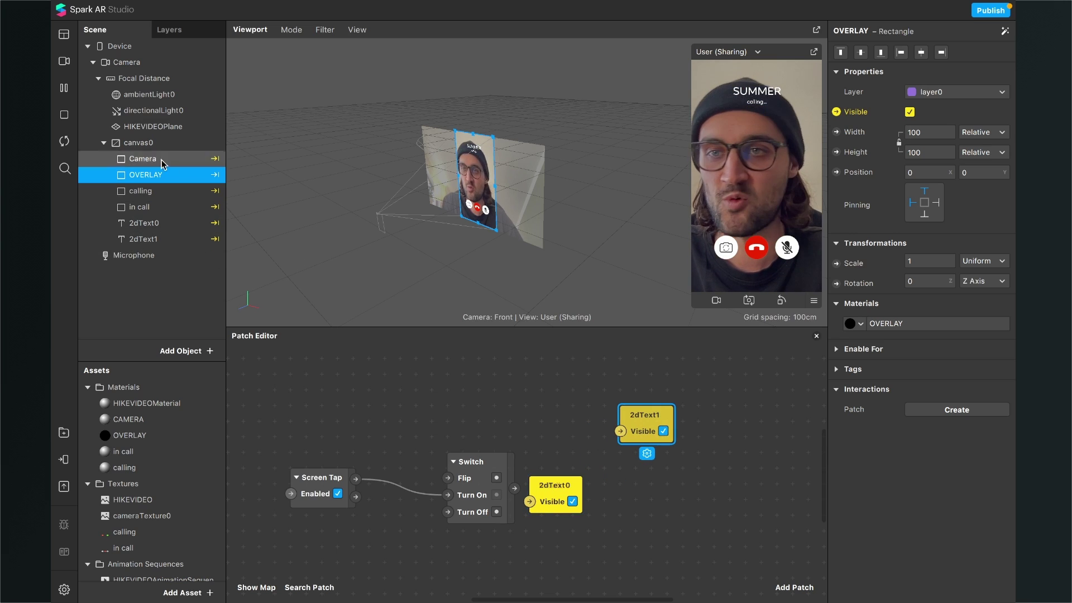
pyautogui.click(156, 224)
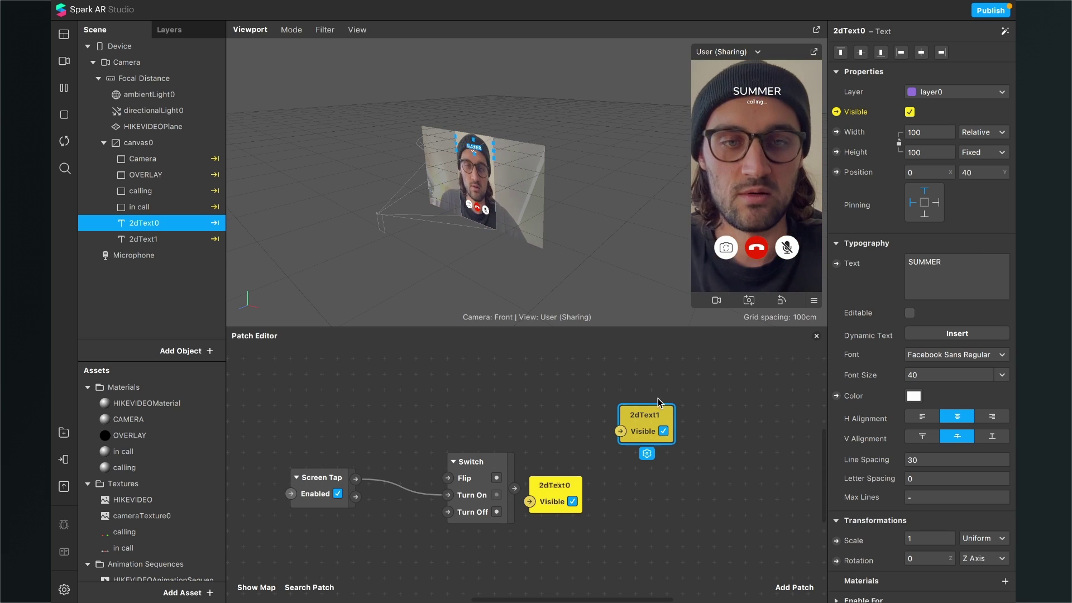
pyautogui.moveTo(555, 484); pyautogui.dragTo(658, 464)
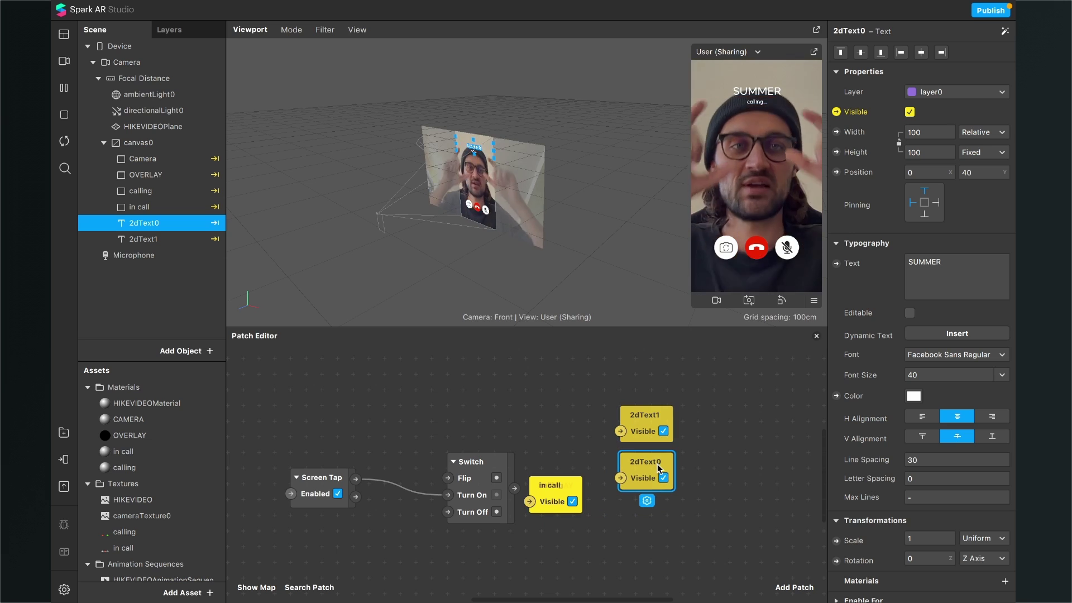
pyautogui.hscroll(2, 606, 420)
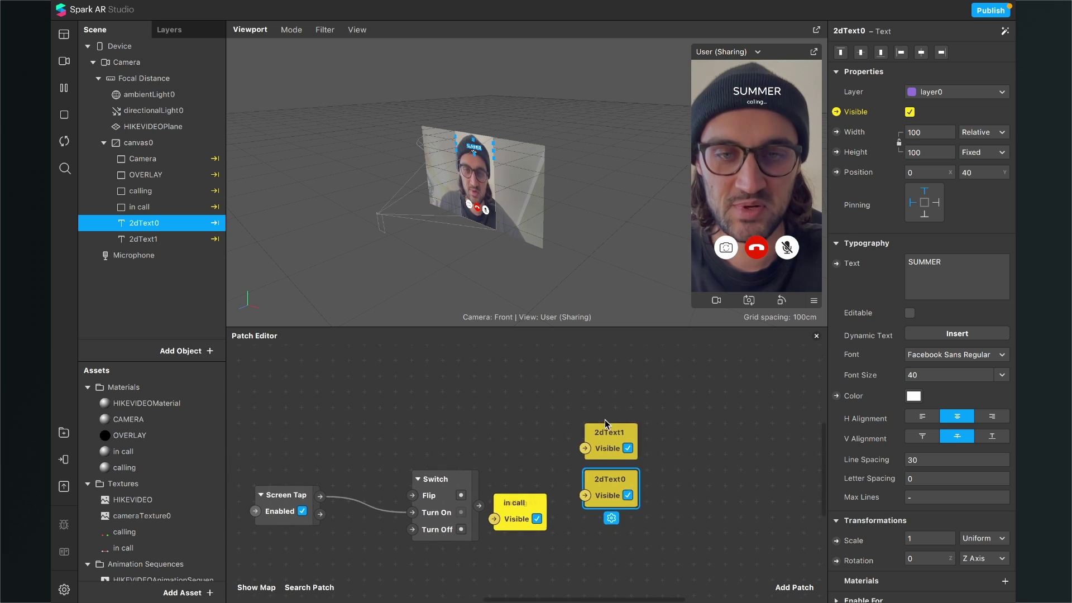
pyautogui.moveTo(535, 523); pyautogui.dragTo(674, 516)
pyautogui.moveTo(515, 522); pyautogui.dragTo(739, 481)
pyautogui.moveTo(508, 493); pyautogui.dragTo(755, 407)
pyautogui.hscroll(2, 765, 439)
pyautogui.scroll(-1, 765, 439)
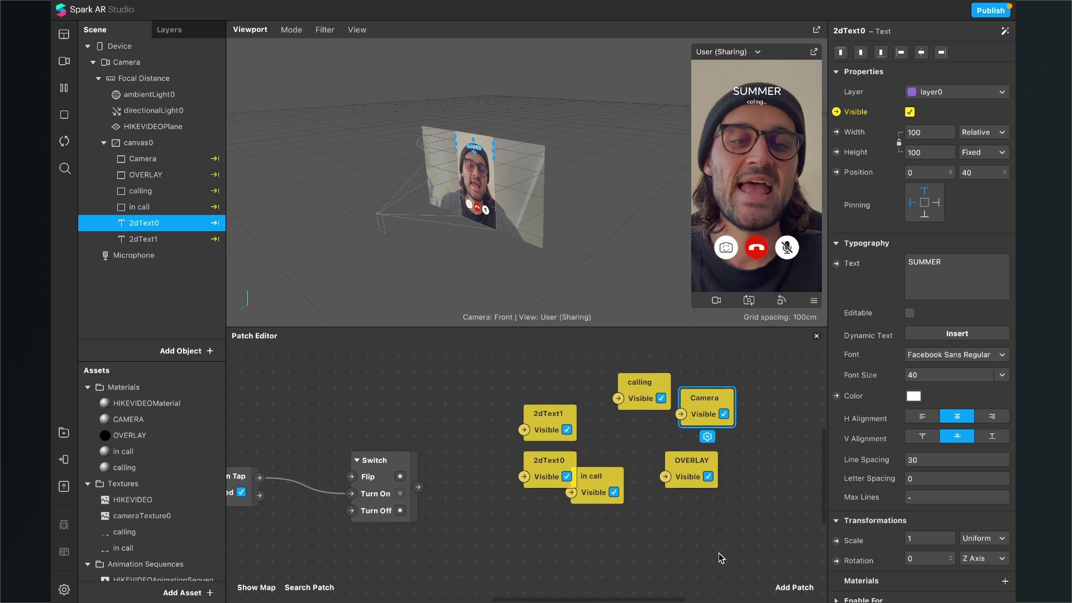
# - Add a Not patch, place it below and to the right of the Switch, and connect the Switch's On/Off output to its Signal input
pyautogui.click(793, 587)
pyautogui.write('no')
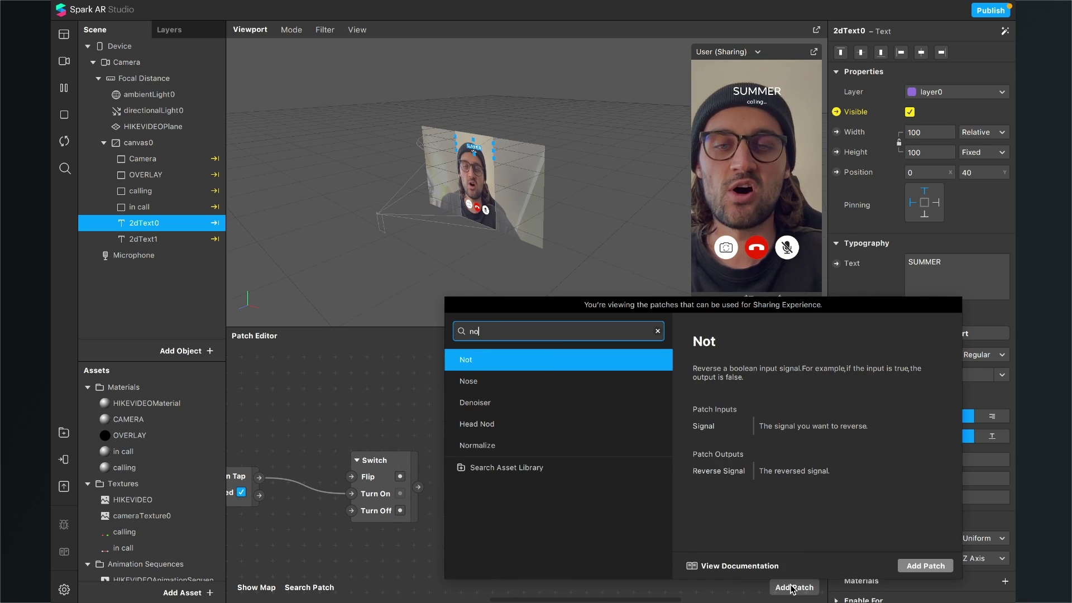
pyautogui.press('Return')
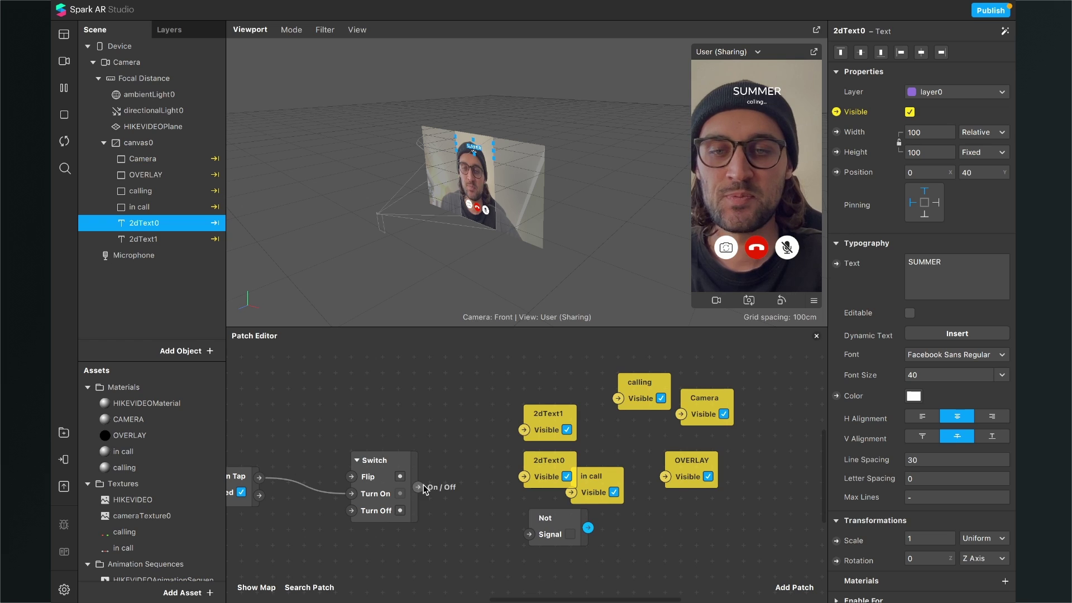
pyautogui.moveTo(534, 520); pyautogui.dragTo(479, 524)
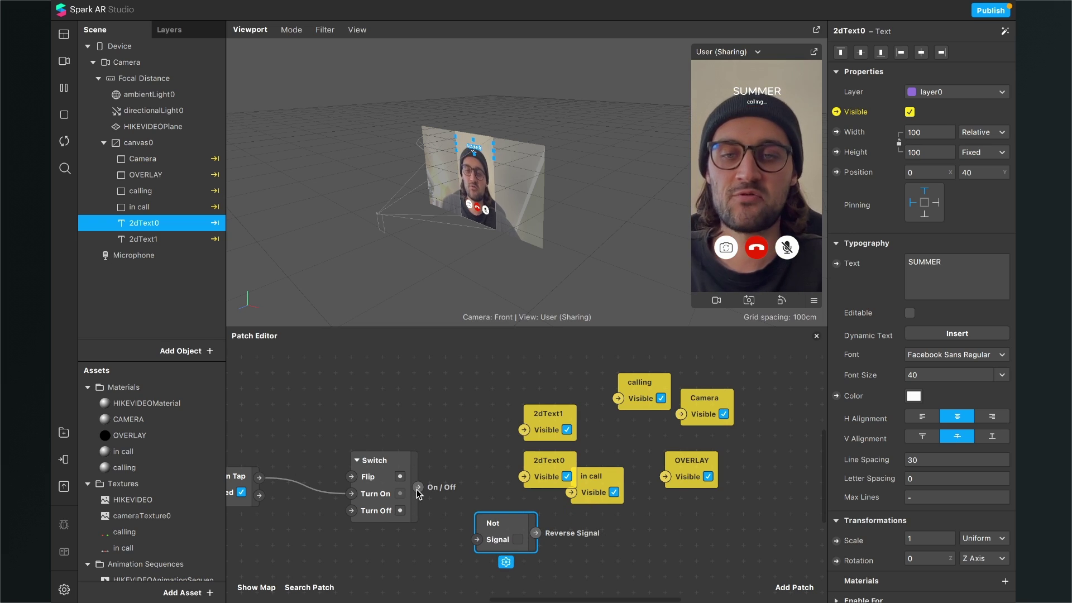
pyautogui.moveTo(418, 488); pyautogui.dragTo(478, 540)
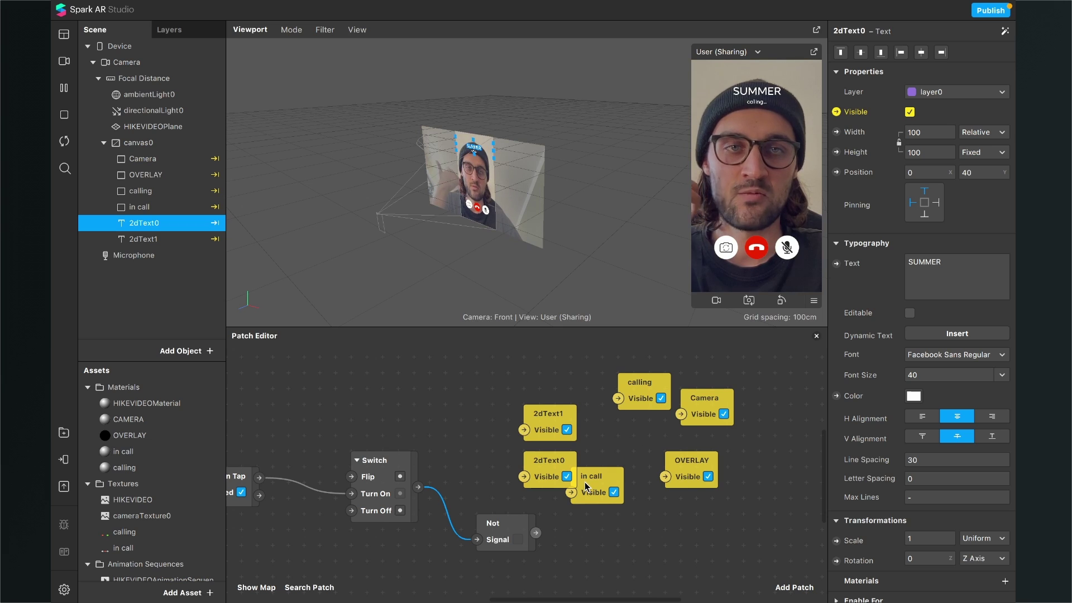
# - Move the in call patch clear of the others and shift the remaining Visible patches as a group further right
pyautogui.hscroll(-4, 503, 486)
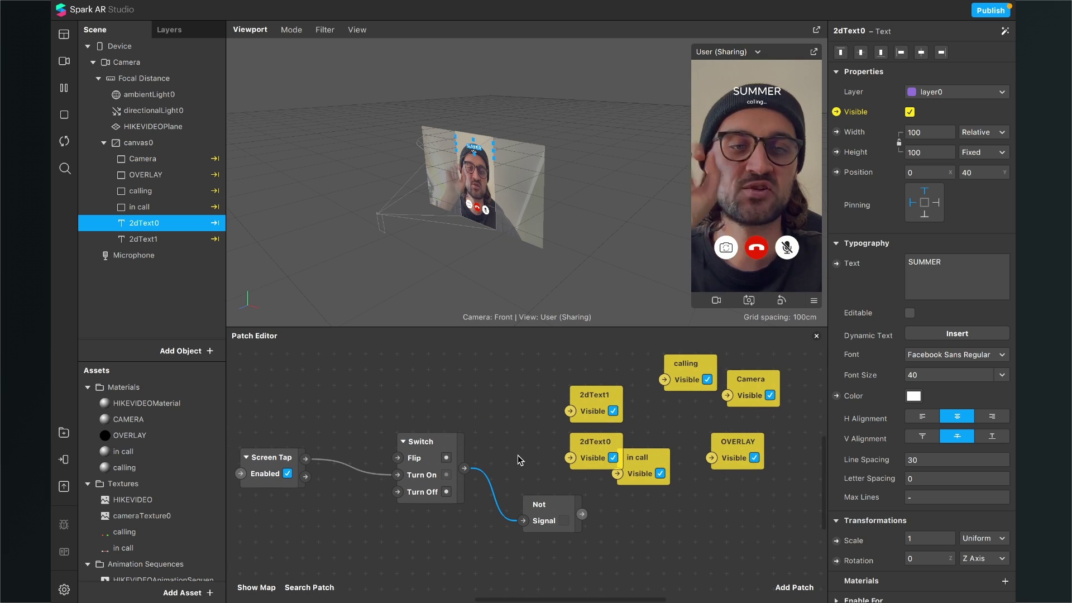
pyautogui.moveTo(640, 454); pyautogui.dragTo(544, 334)
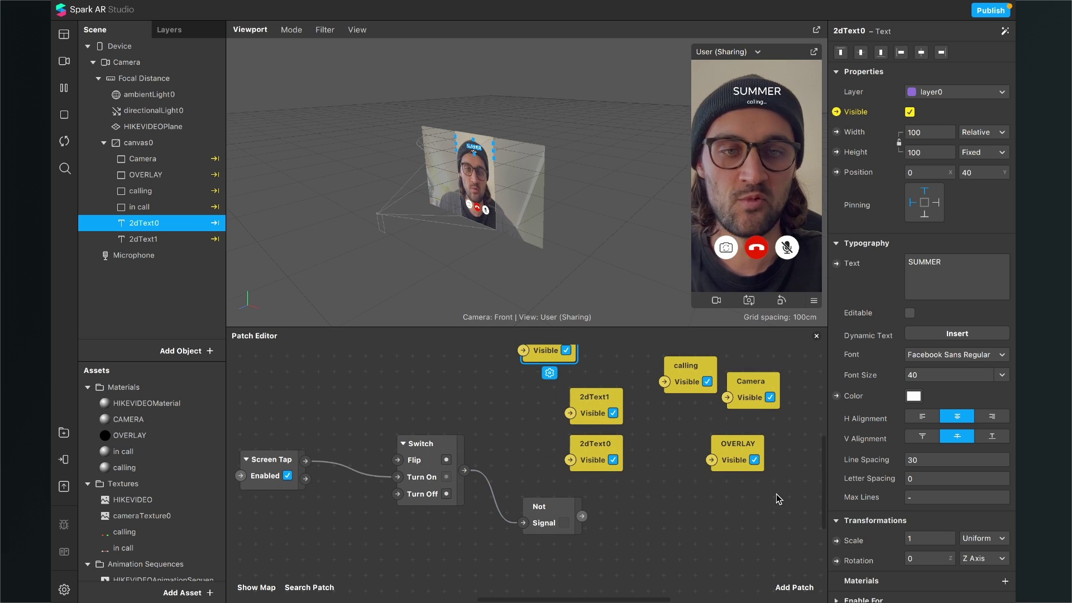
pyautogui.moveTo(782, 522); pyautogui.dragTo(564, 358)
pyautogui.moveTo(609, 399); pyautogui.dragTo(672, 414)
pyautogui.click(601, 419)
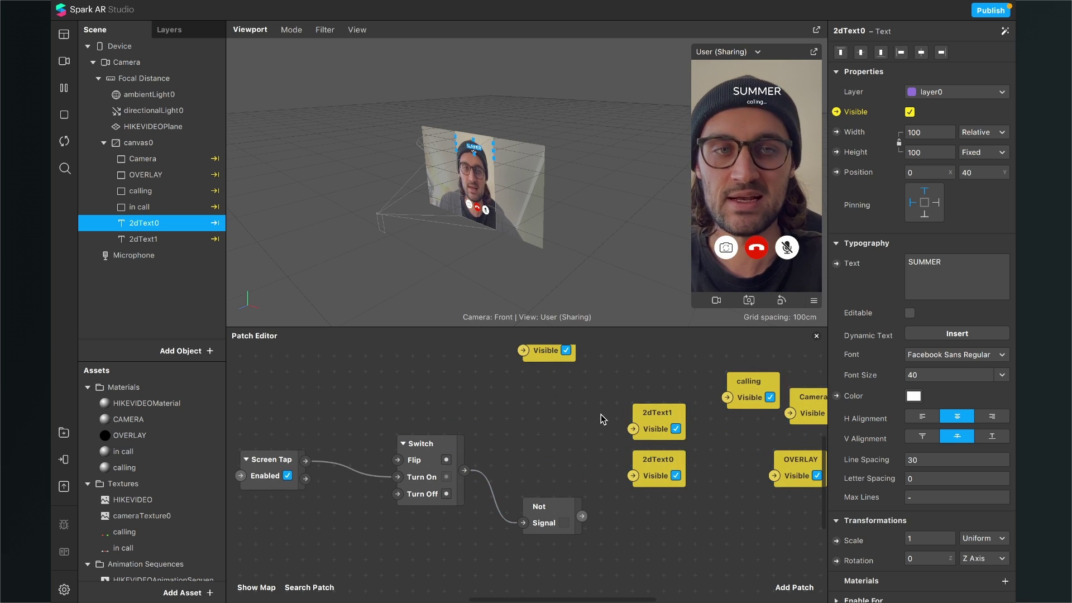
# - Place the in call patch above the Not patch and connect the Switch's On/Off output to its Visible input
pyautogui.scroll(2, 594, 414)
pyautogui.moveTo(541, 363); pyautogui.dragTo(541, 425)
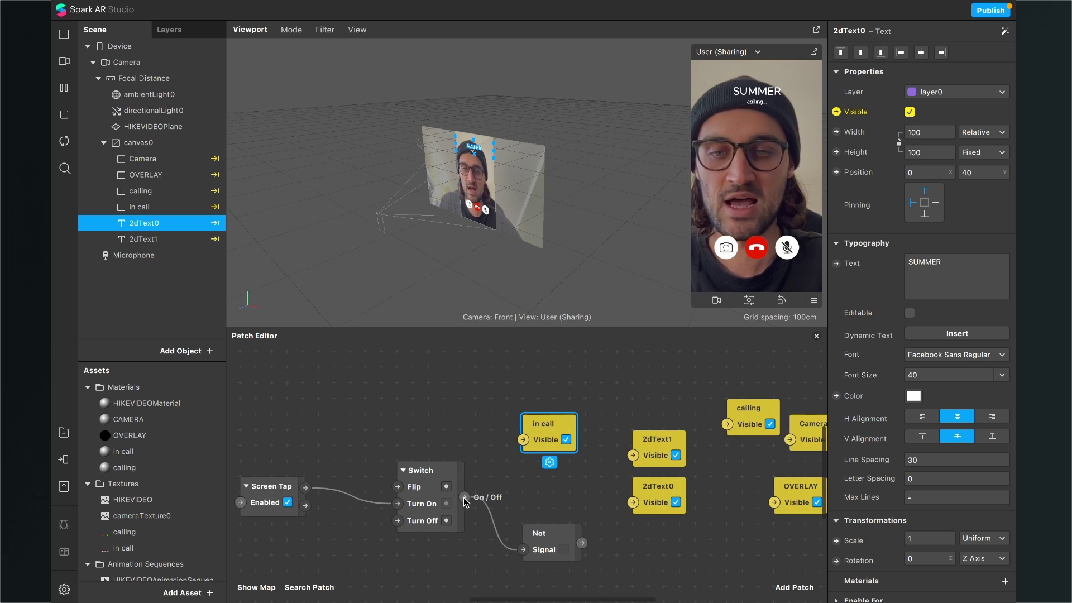
pyautogui.moveTo(464, 497); pyautogui.dragTo(525, 440)
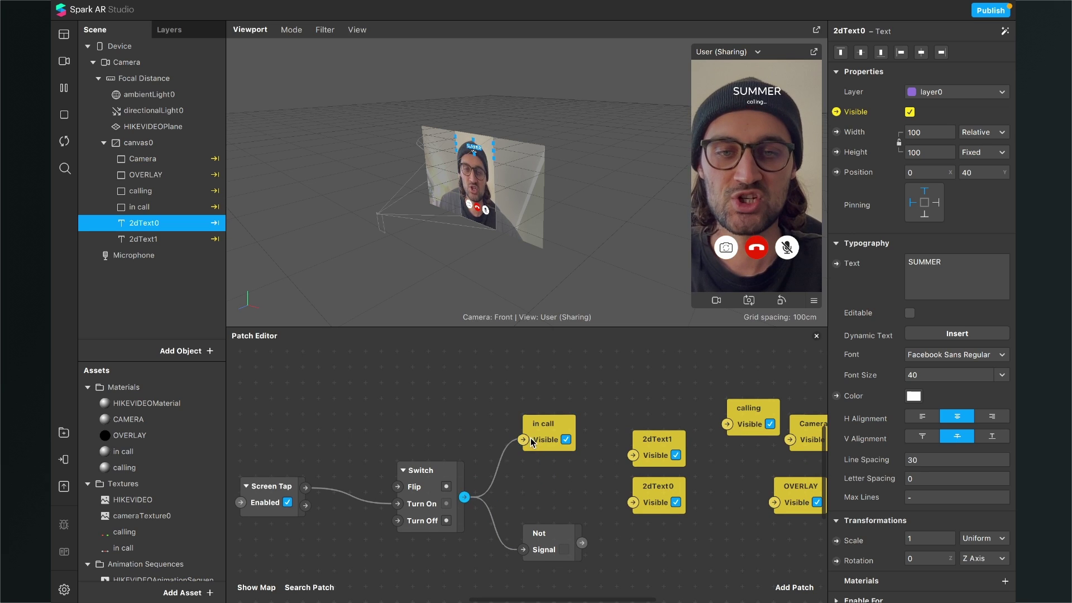
# - Connect the Not patch's output to the Visible inputs of 2dText1, 2dText0, calling and OVERLAY, and delete the Camera's Visible patch
pyautogui.hscroll(4, 527, 440)
pyautogui.scroll(-2, 528, 440)
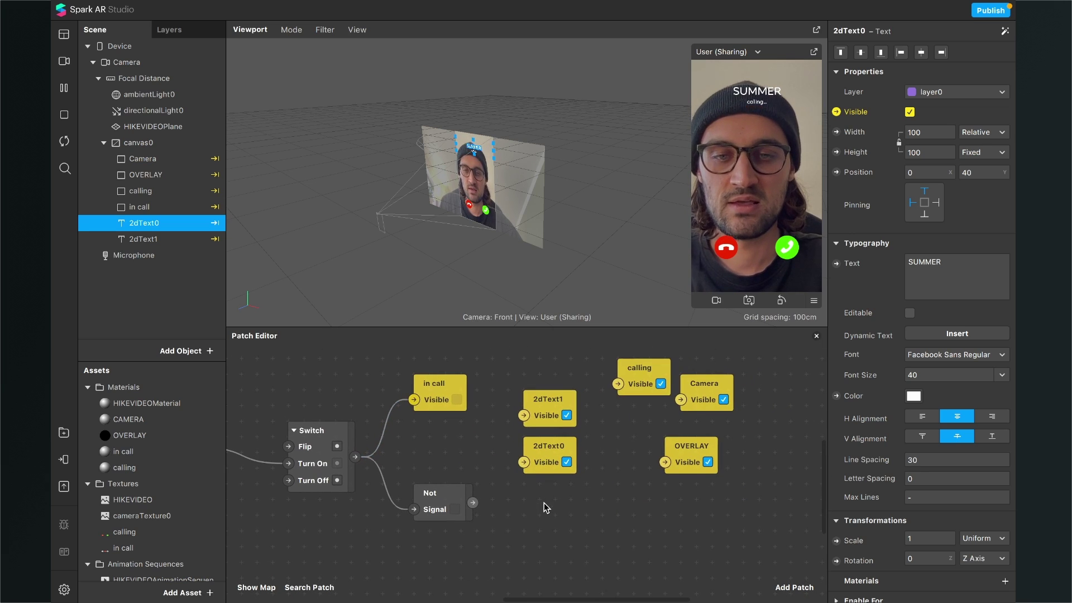
pyautogui.moveTo(746, 511); pyautogui.dragTo(562, 428)
pyautogui.click(571, 382)
pyautogui.moveTo(474, 503); pyautogui.dragTo(523, 445)
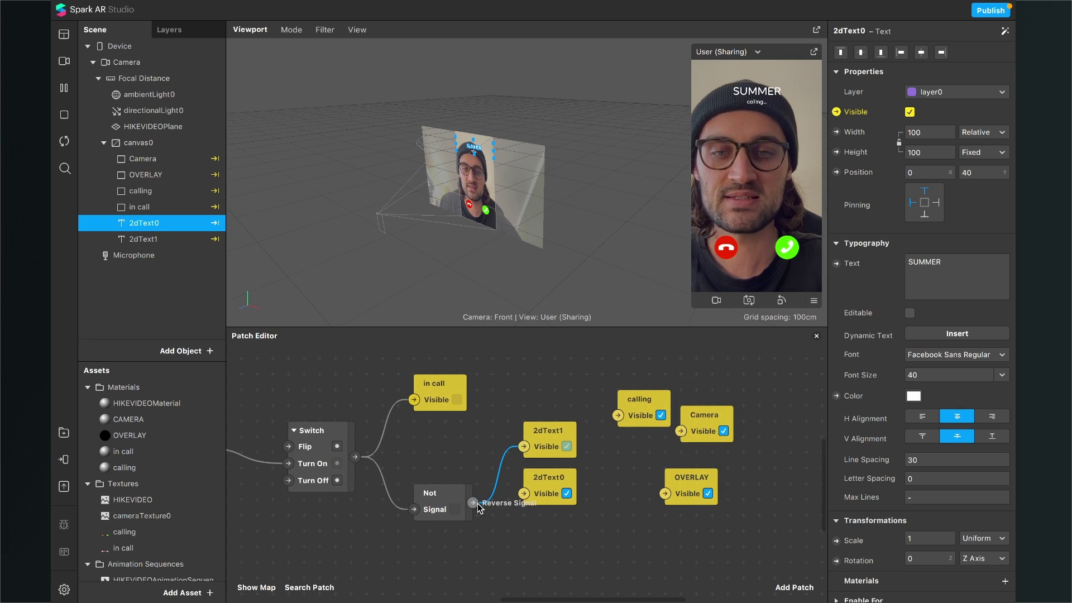
pyautogui.moveTo(531, 498); pyautogui.dragTo(619, 416)
pyautogui.moveTo(478, 501); pyautogui.dragTo(665, 494)
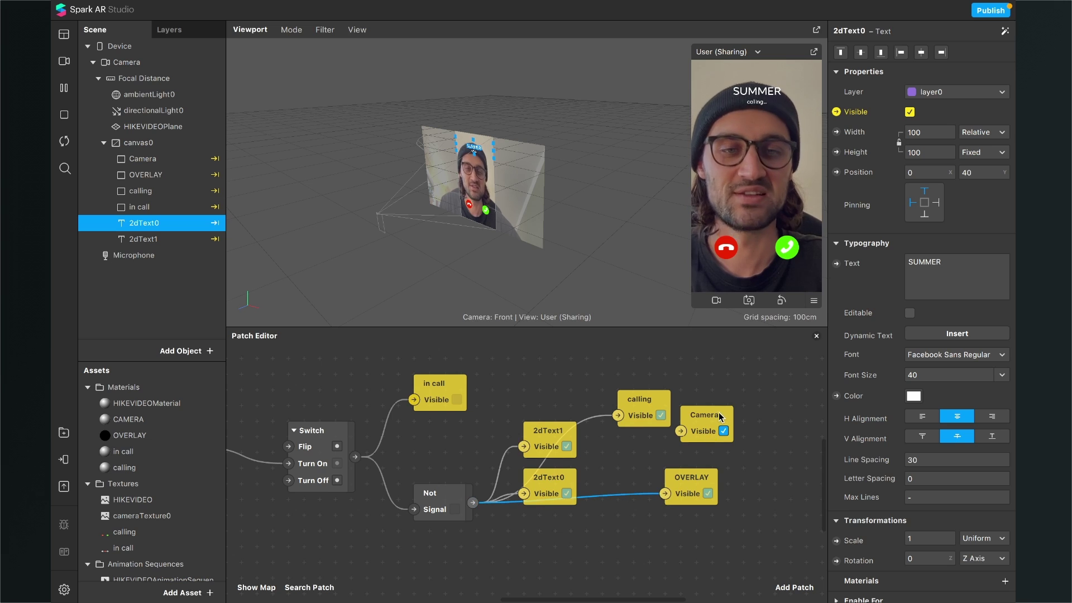
pyautogui.click(721, 414)
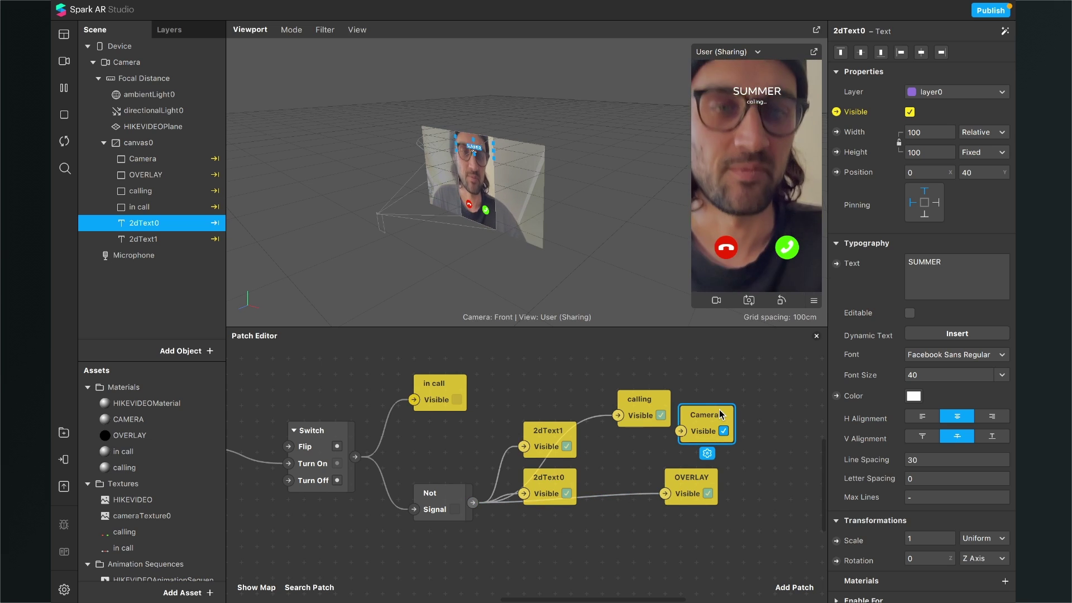
pyautogui.press('Delete')
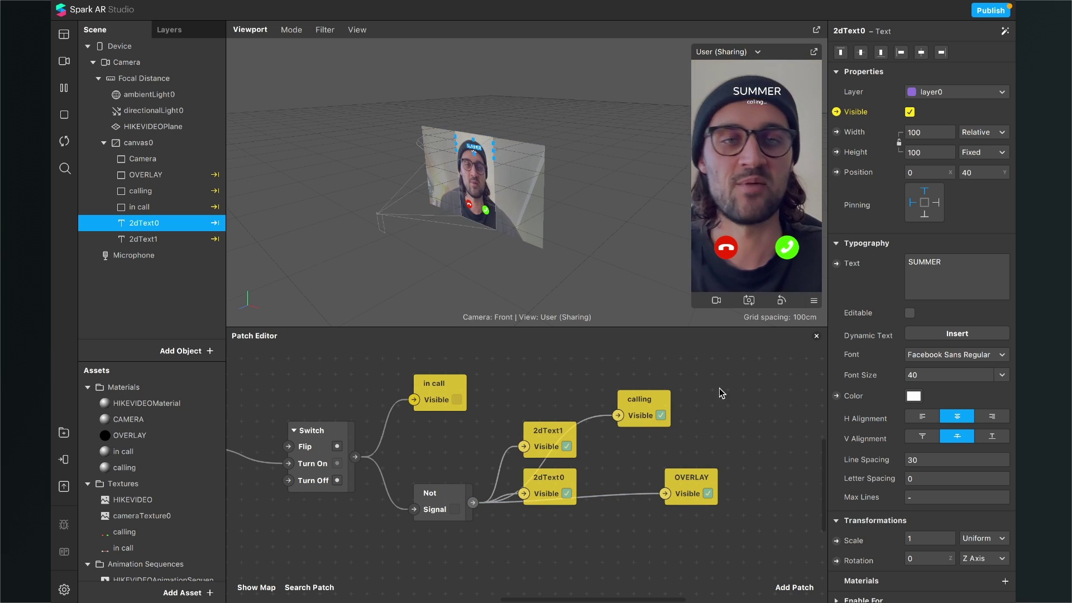
# - Test the screen tap in the simulator, and restart the effect
pyautogui.click(763, 227)
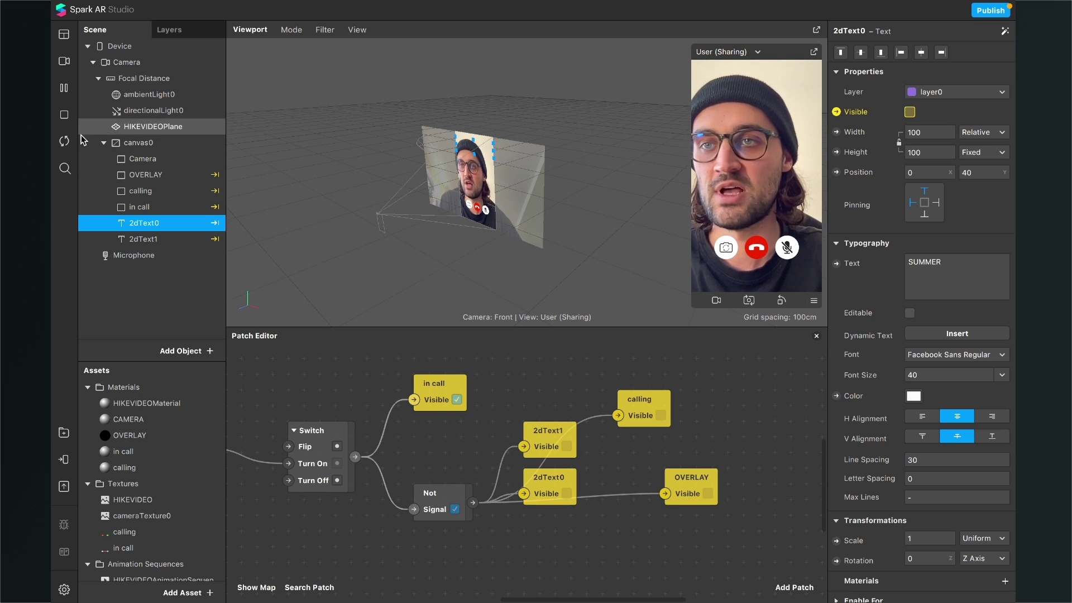
pyautogui.click(66, 143)
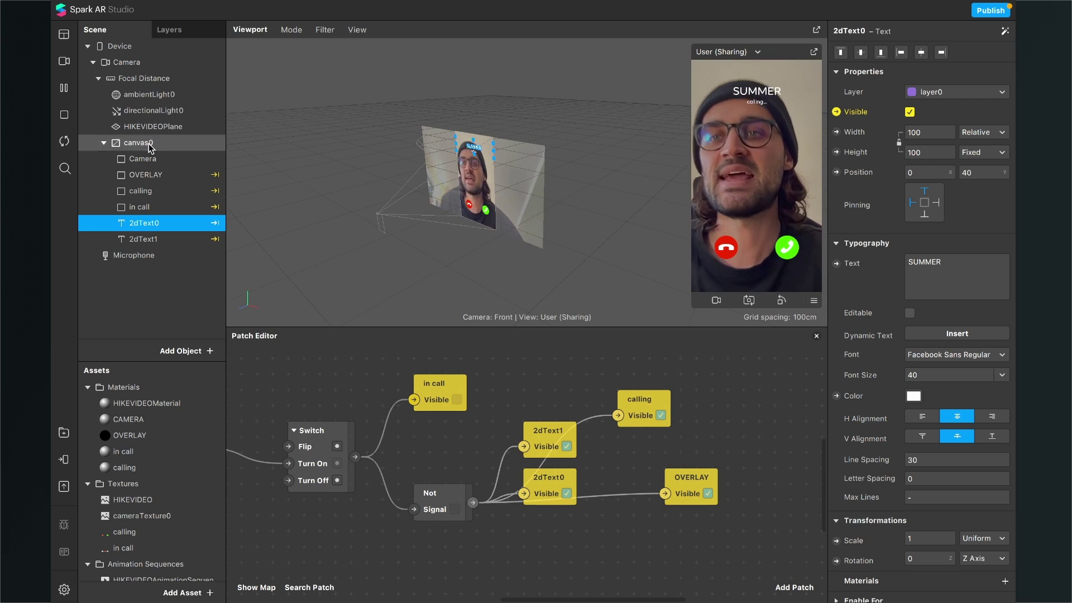
# - Create Position and Scale patches for the Camera rectangle
pyautogui.click(155, 162)
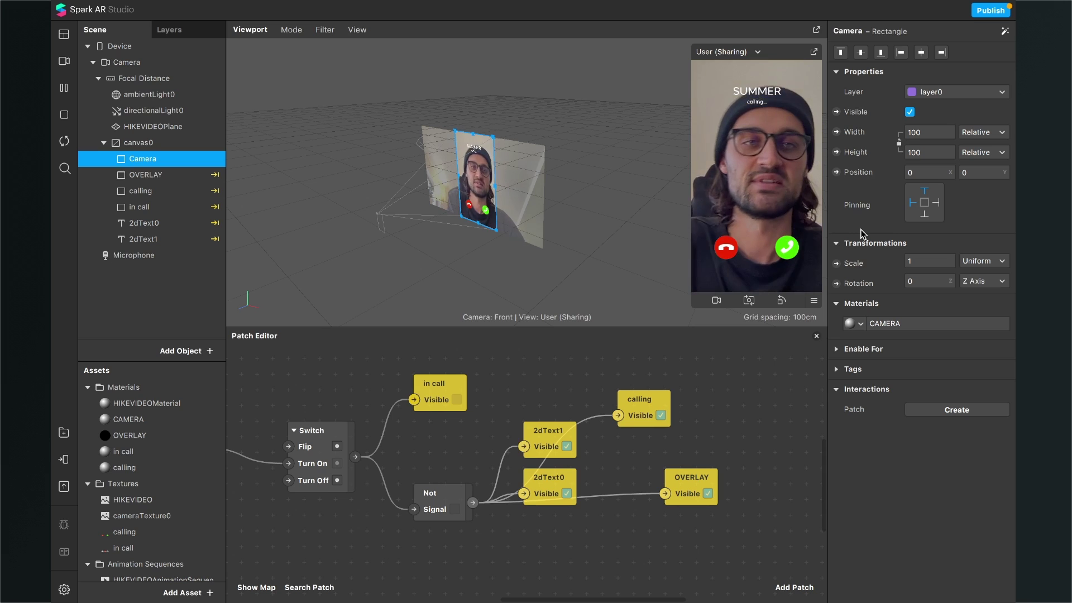
pyautogui.click(837, 173)
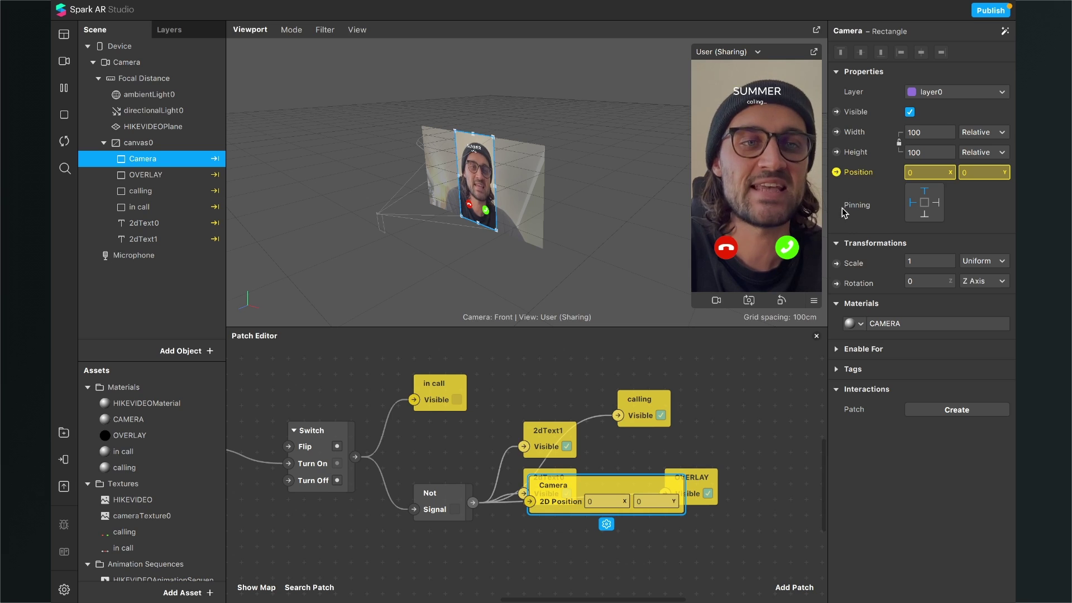
pyautogui.click(836, 264)
pyautogui.scroll(-3, 617, 404)
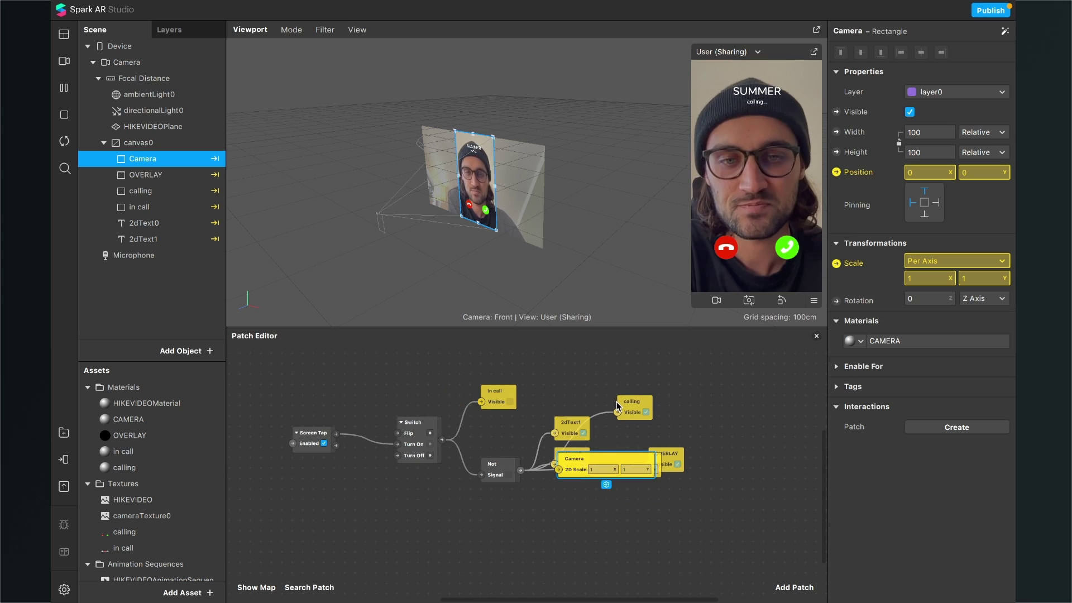
# - Arrange the Camera Position patch above the Camera Scale patch, clear of the Visible patches, and move both down beyond the OVERLAY patch
pyautogui.moveTo(581, 465); pyautogui.dragTo(581, 535)
pyautogui.moveTo(575, 463); pyautogui.dragTo(575, 489)
pyautogui.scroll(3, 554, 536)
pyautogui.hscroll(2, 554, 536)
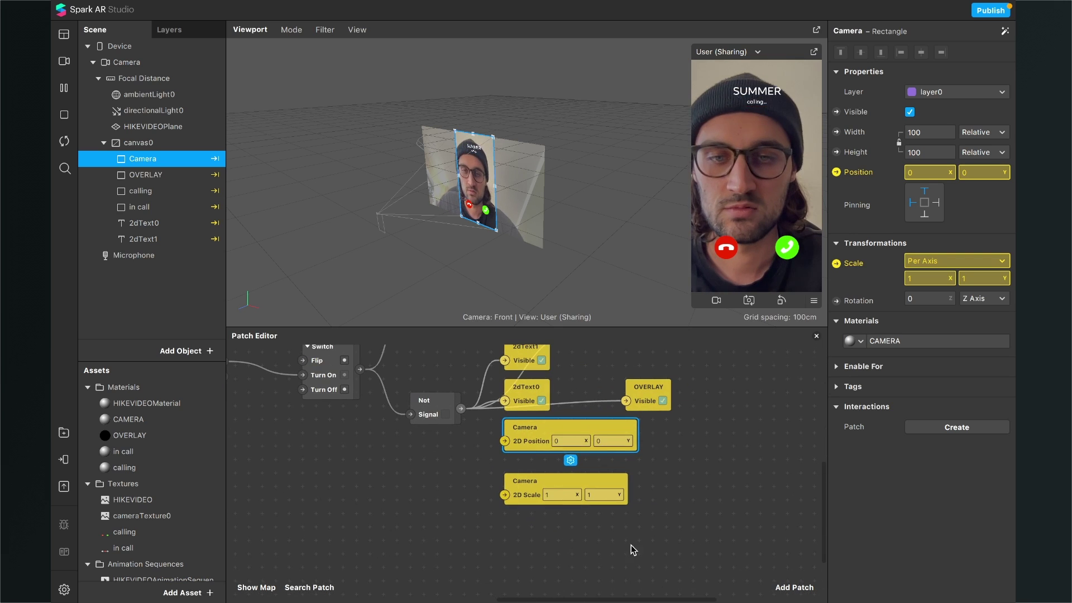
pyautogui.moveTo(641, 546); pyautogui.dragTo(524, 441)
pyautogui.click(656, 545)
pyautogui.moveTo(659, 546); pyautogui.dragTo(697, 476)
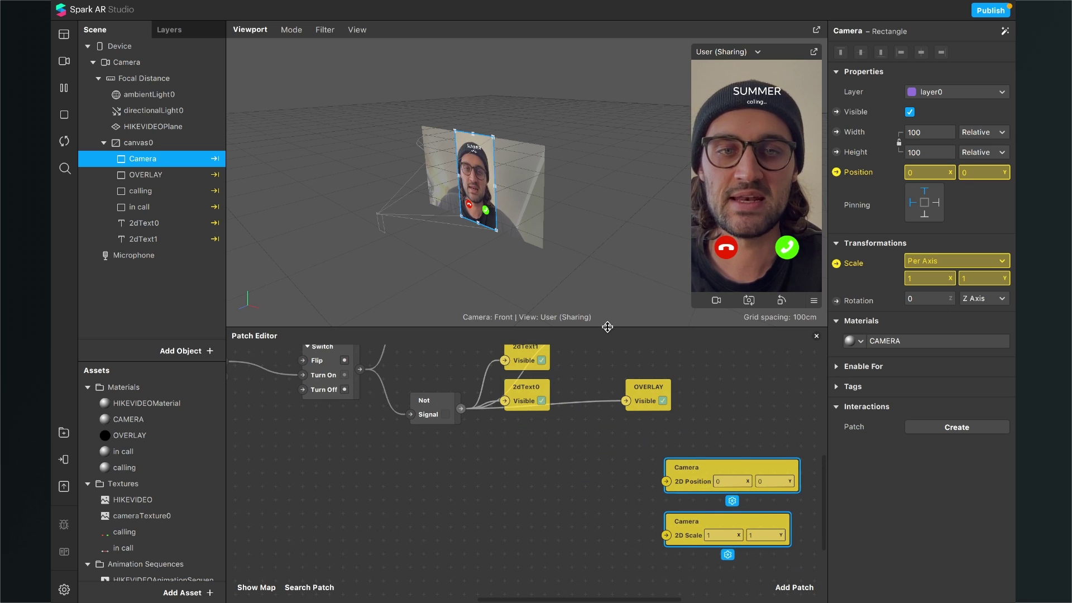
# - Enlarge the Patch Editor and shift the Camera Position and Scale patches together to leave room before them
pyautogui.moveTo(606, 328); pyautogui.dragTo(606, 278)
pyautogui.scroll(3, 568, 398)
pyautogui.scroll(-3, 568, 399)
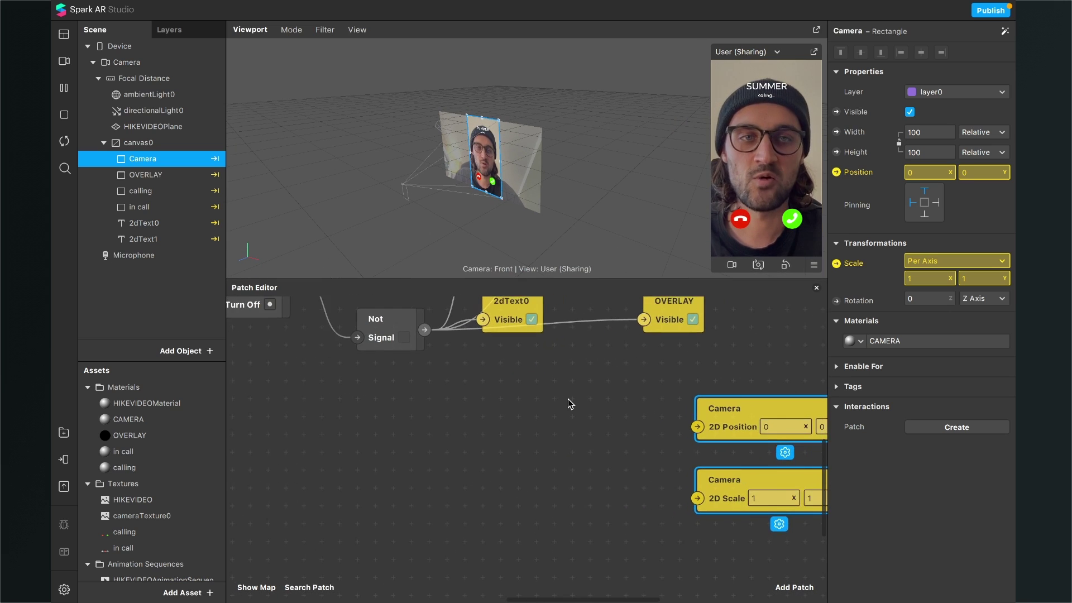
pyautogui.moveTo(784, 519); pyautogui.dragTo(742, 405)
pyautogui.click(605, 470)
pyautogui.hscroll(2, 605, 471)
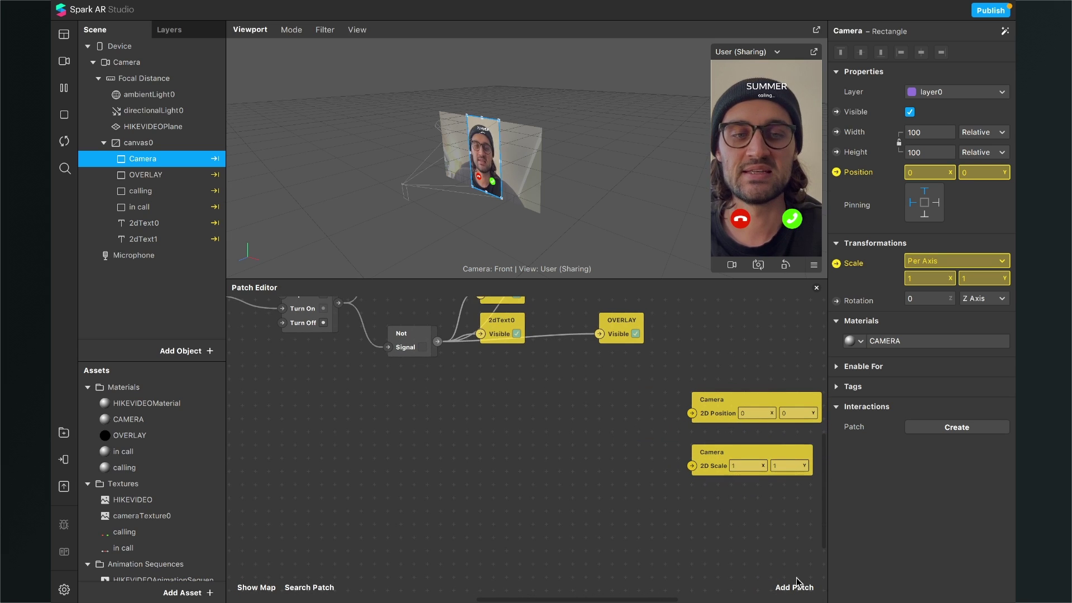
# - Add an Animation patch and place it below the Not patch, ahead of the Camera patches
pyautogui.click(795, 587)
pyautogui.write('ani')
pyautogui.press('Return')
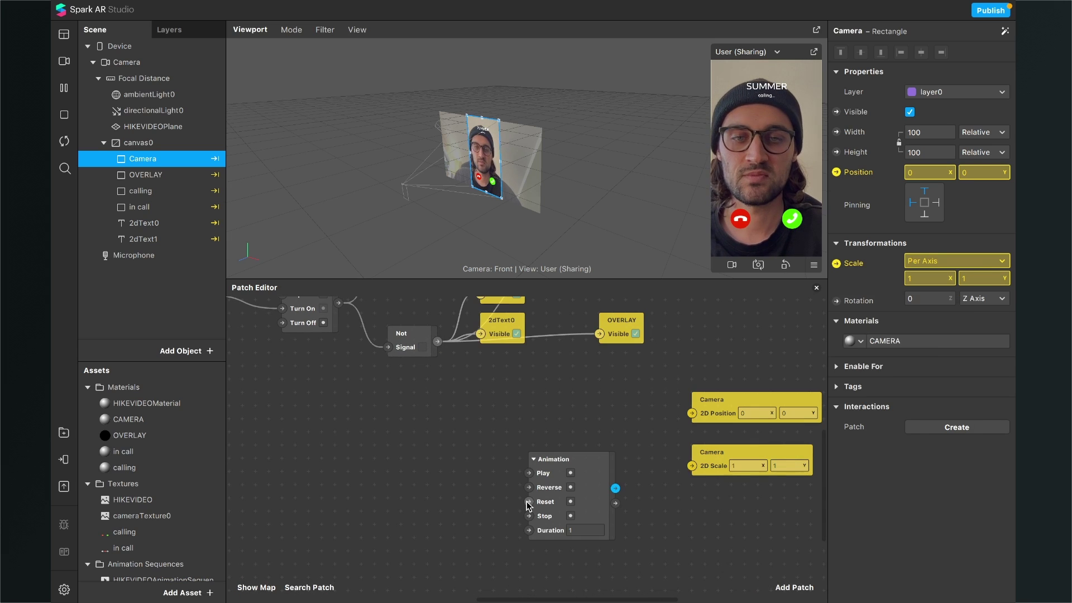
pyautogui.moveTo(469, 461); pyautogui.dragTo(441, 430)
# - Connect the Switch's On/Off output to the Animation's Play input through a Pulse, and line up the Pulse before the Animation
pyautogui.scroll(2, 420, 397)
pyautogui.hscroll(-2, 419, 397)
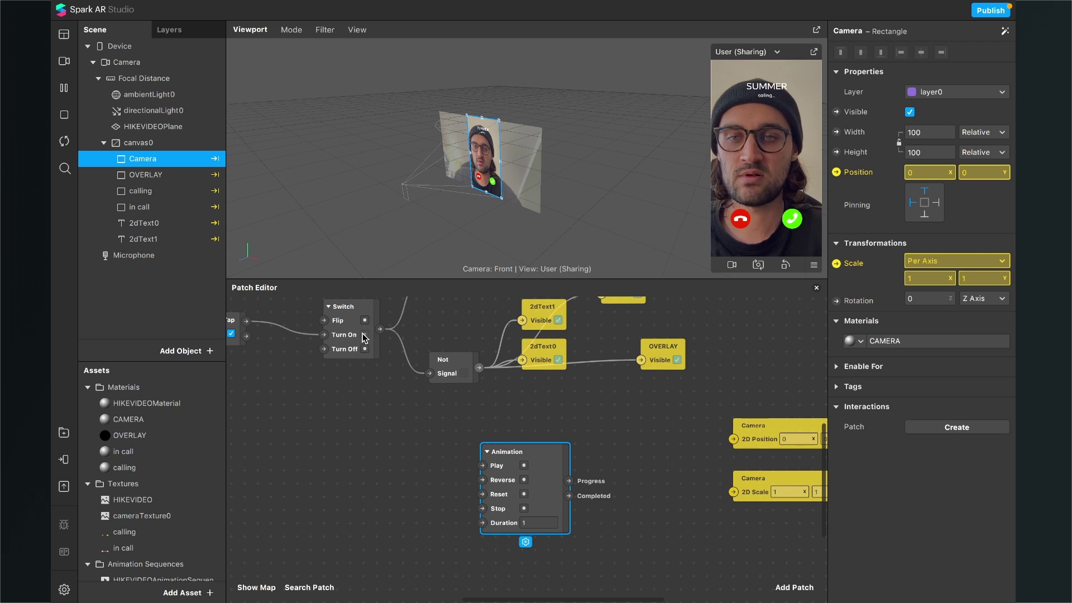
pyautogui.scroll(2, 384, 380)
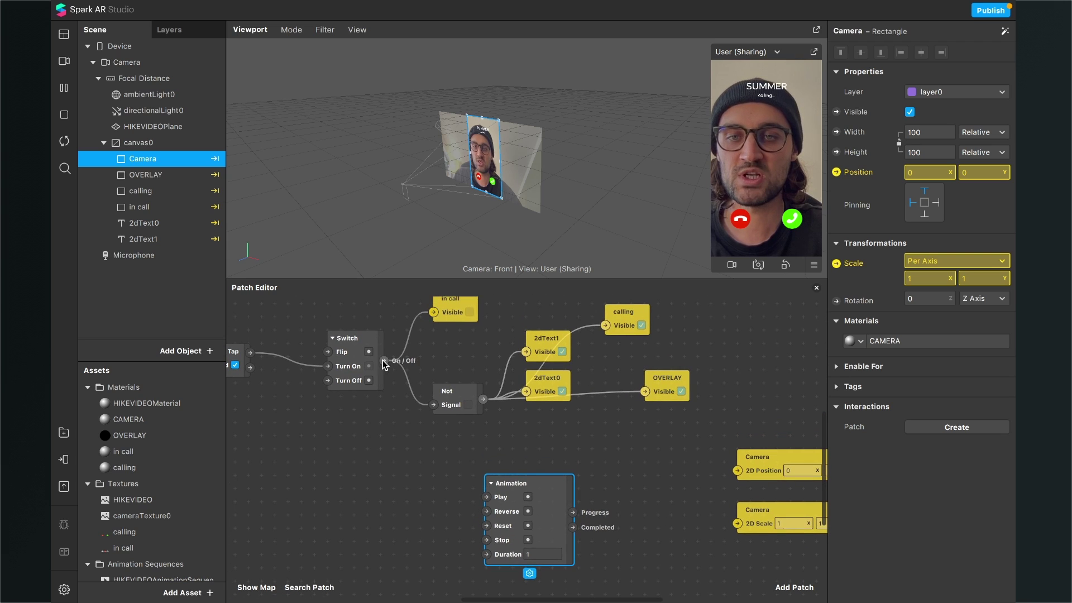
pyautogui.moveTo(384, 360); pyautogui.dragTo(527, 495)
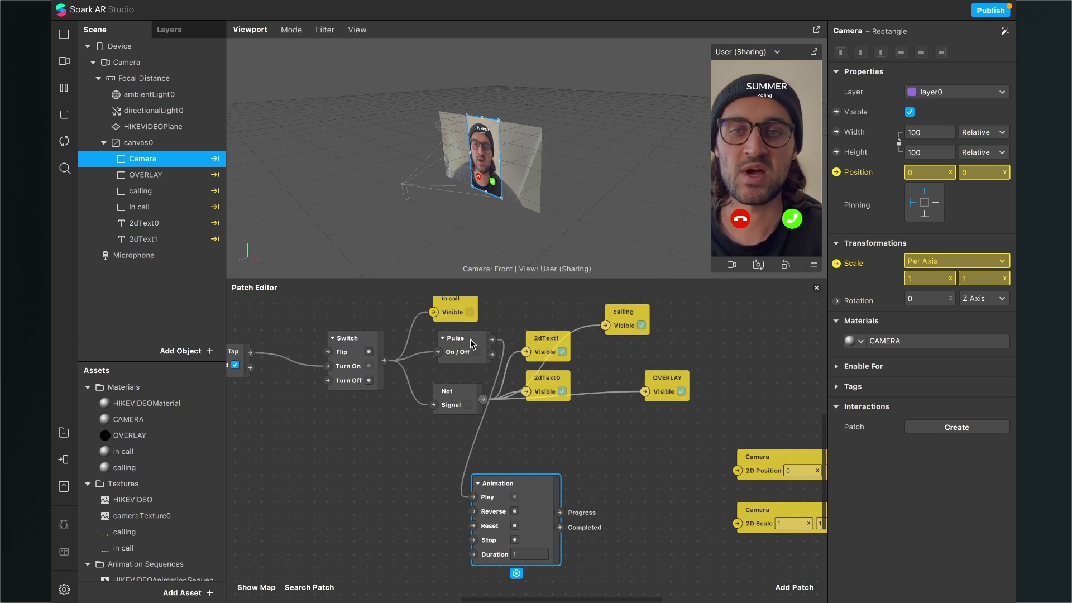
pyautogui.moveTo(471, 343); pyautogui.dragTo(398, 512)
pyautogui.moveTo(532, 519); pyautogui.dragTo(572, 512)
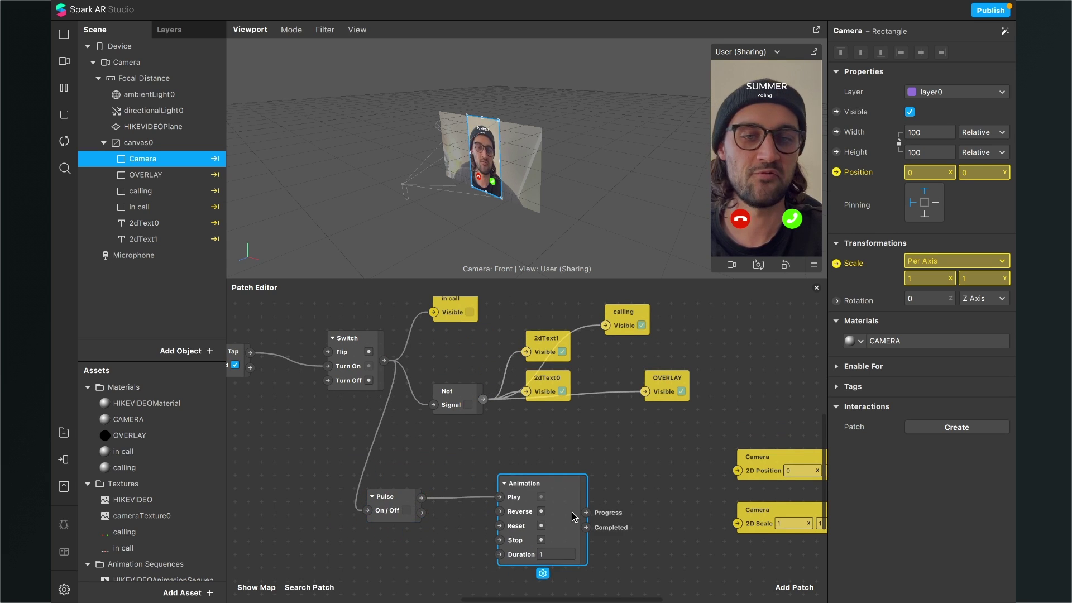
# - Add a Transition patch between the Animation and Camera patches and set its type to Vector 2
pyautogui.scroll(-3, 572, 512)
pyautogui.hscroll(3, 572, 511)
pyautogui.click(794, 587)
pyautogui.write('tra')
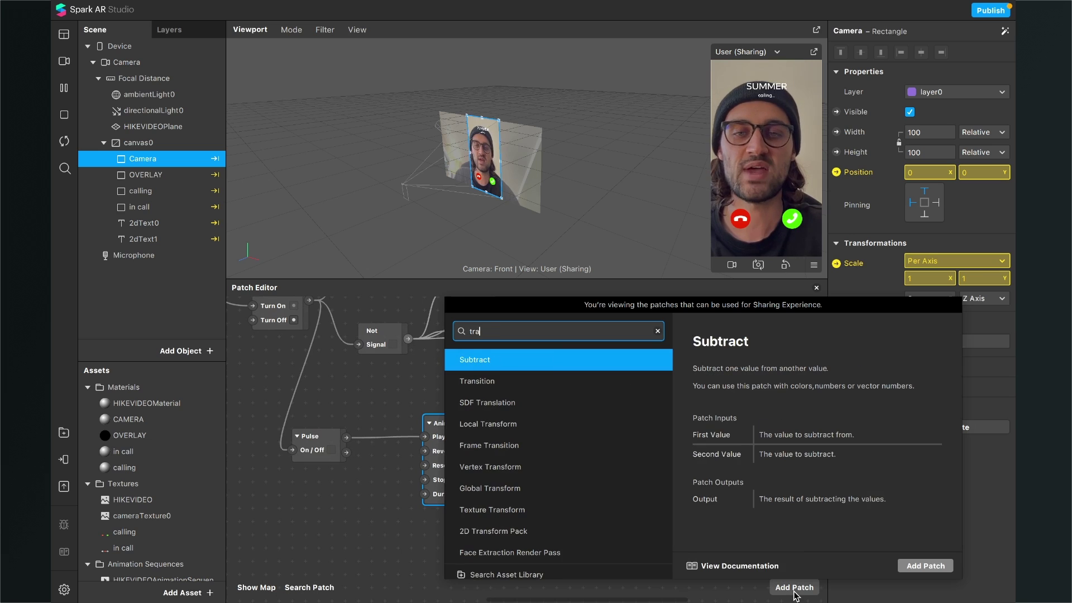
pyautogui.press('Down')
pyautogui.press('Return')
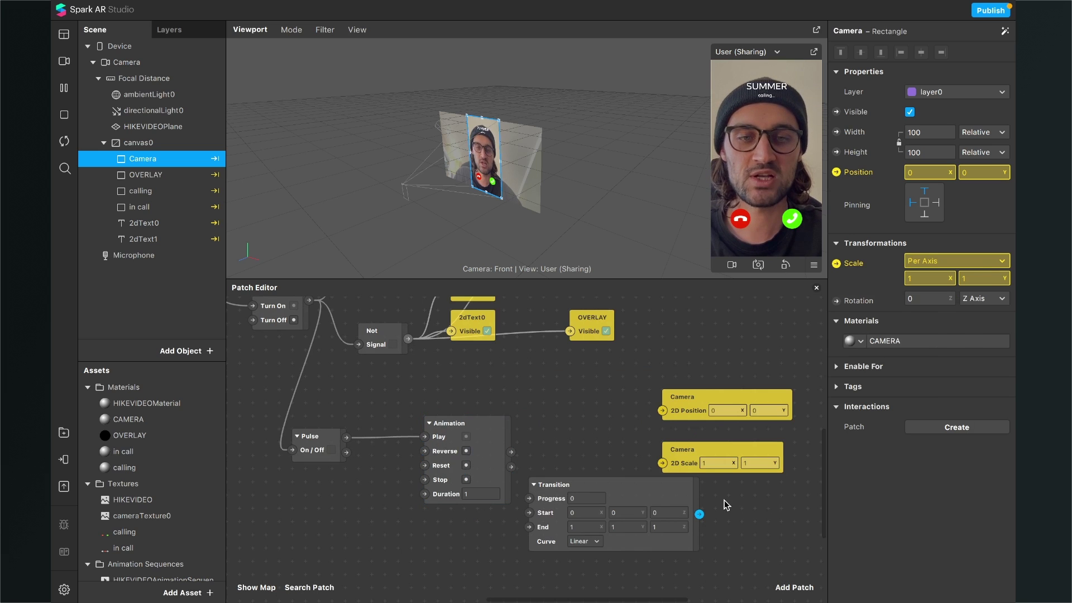
pyautogui.keyDown('ctrl'); pyautogui.scroll(5, 586, 455); pyautogui.keyUp('ctrl')
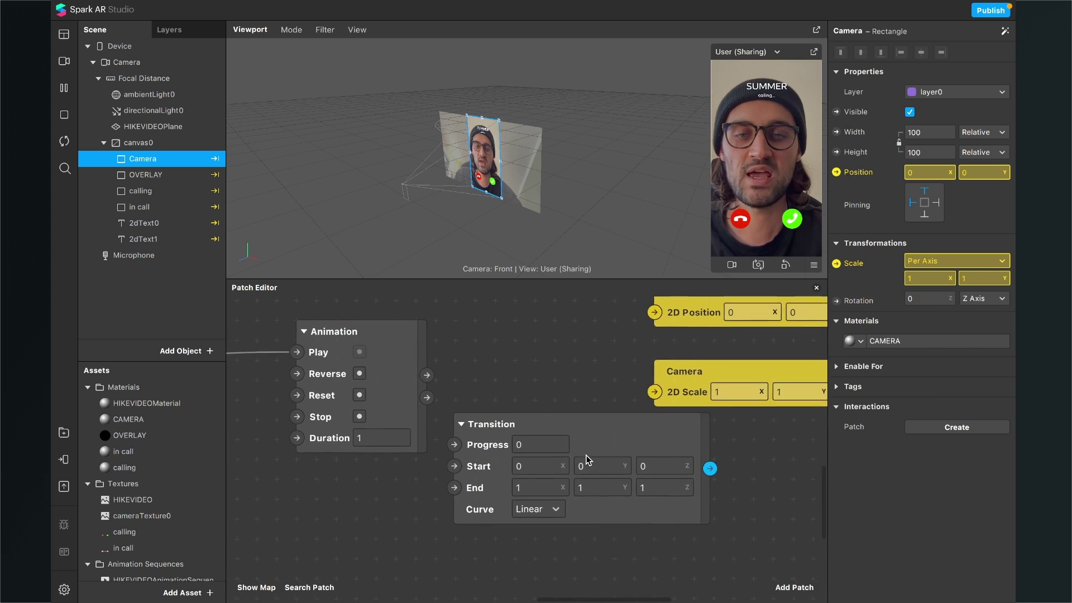
pyautogui.moveTo(574, 383); pyautogui.dragTo(575, 389)
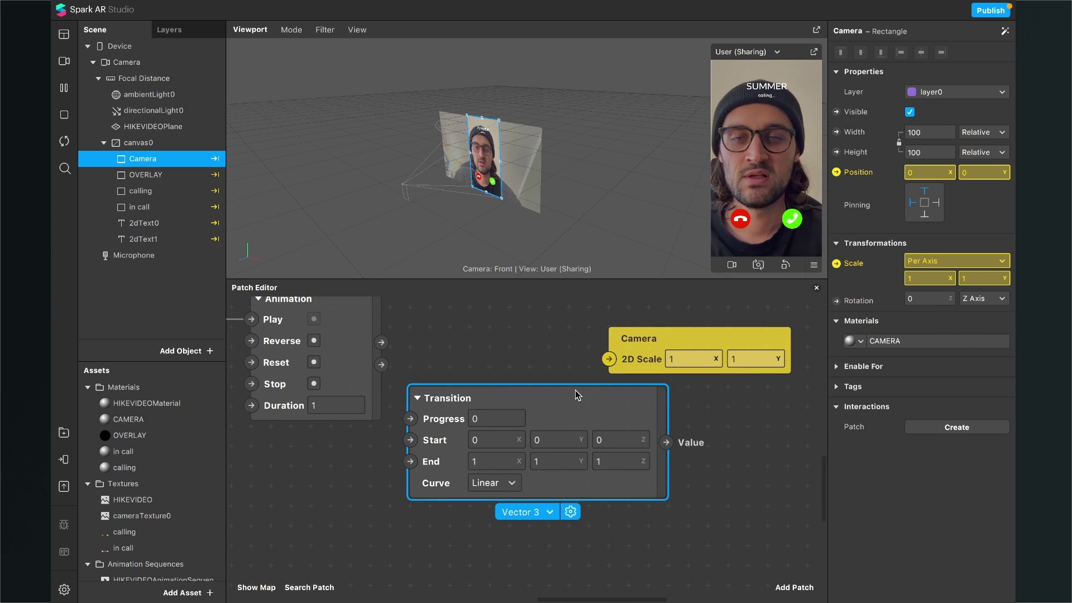
pyautogui.click(549, 512)
pyautogui.click(534, 552)
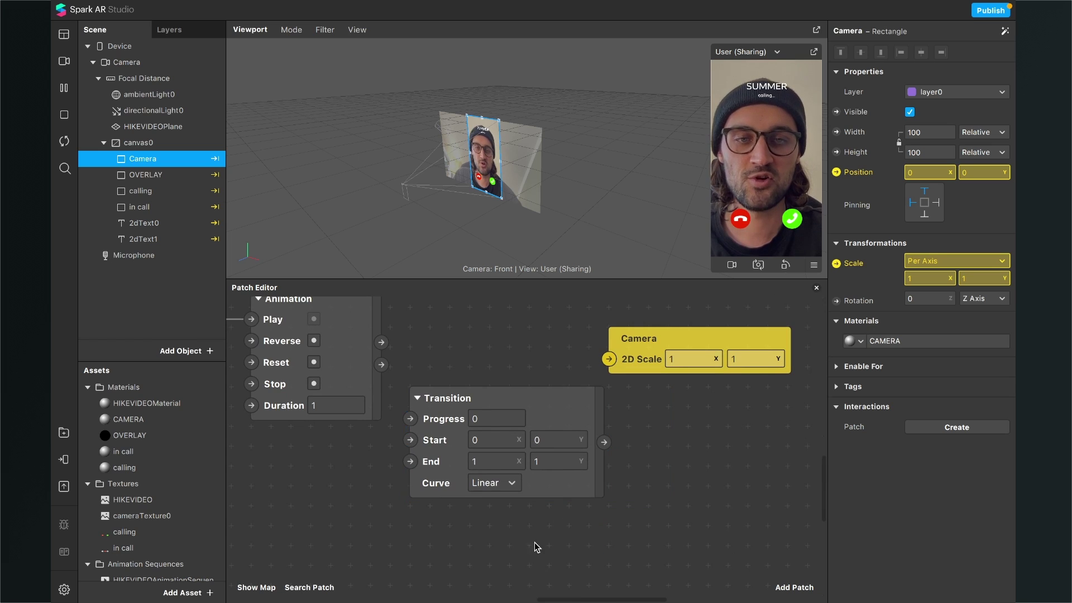
# - Move the Camera patches farther from the Animation, duplicate the Transition patch, and stack the two Transitions in between
pyautogui.scroll(2, 582, 468)
pyautogui.hscroll(3, 582, 468)
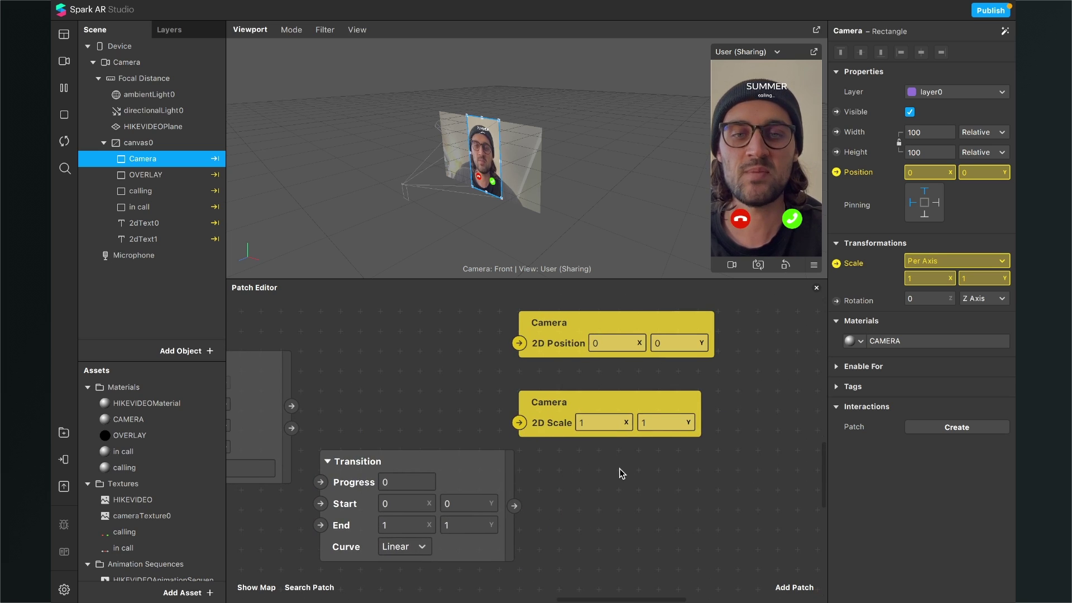
pyautogui.scroll(-3, 618, 468)
pyautogui.moveTo(718, 480); pyautogui.dragTo(712, 377)
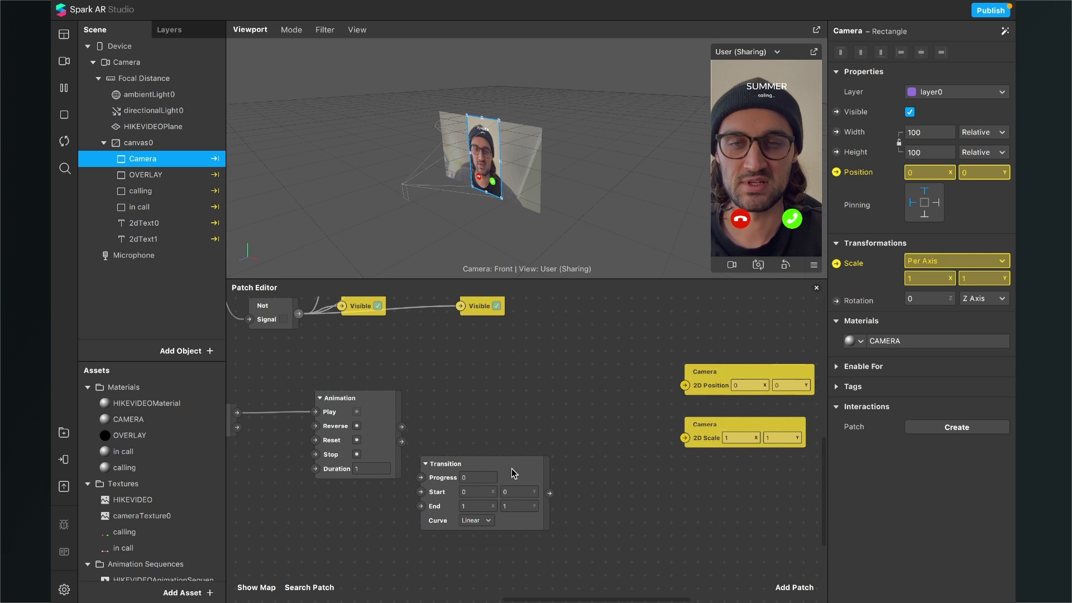
pyautogui.moveTo(513, 473); pyautogui.dragTo(593, 382)
pyautogui.moveTo(601, 393); pyautogui.dragTo(542, 465)
pyautogui.hotkey('ctrl', 'd')
# - Connect the Animation's Progress output to the Progress inputs of both Transition patches
pyautogui.click(400, 454)
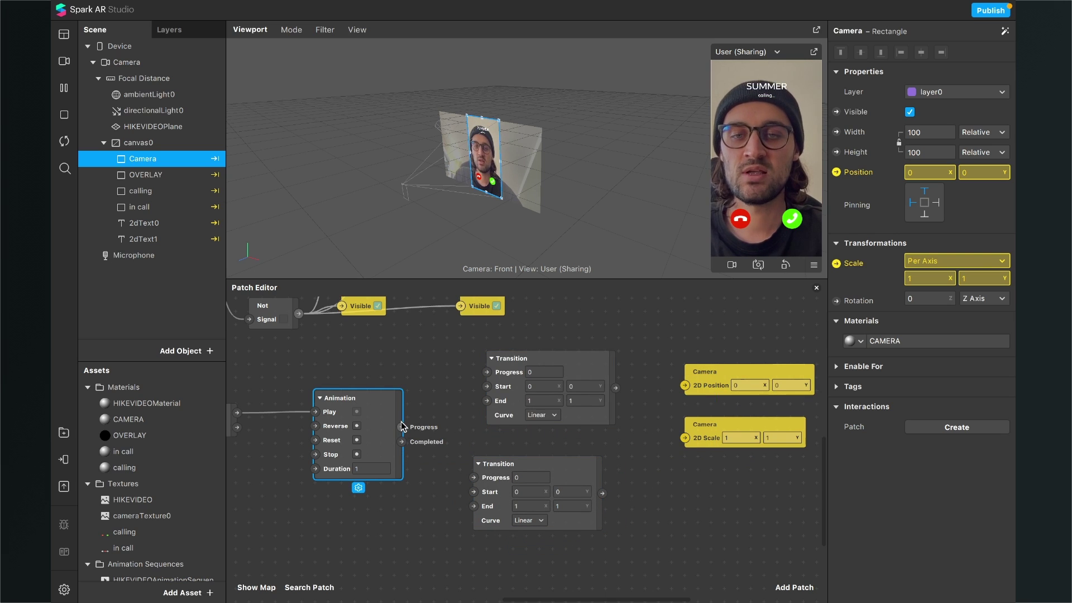
pyautogui.click(402, 428)
pyautogui.click(451, 467)
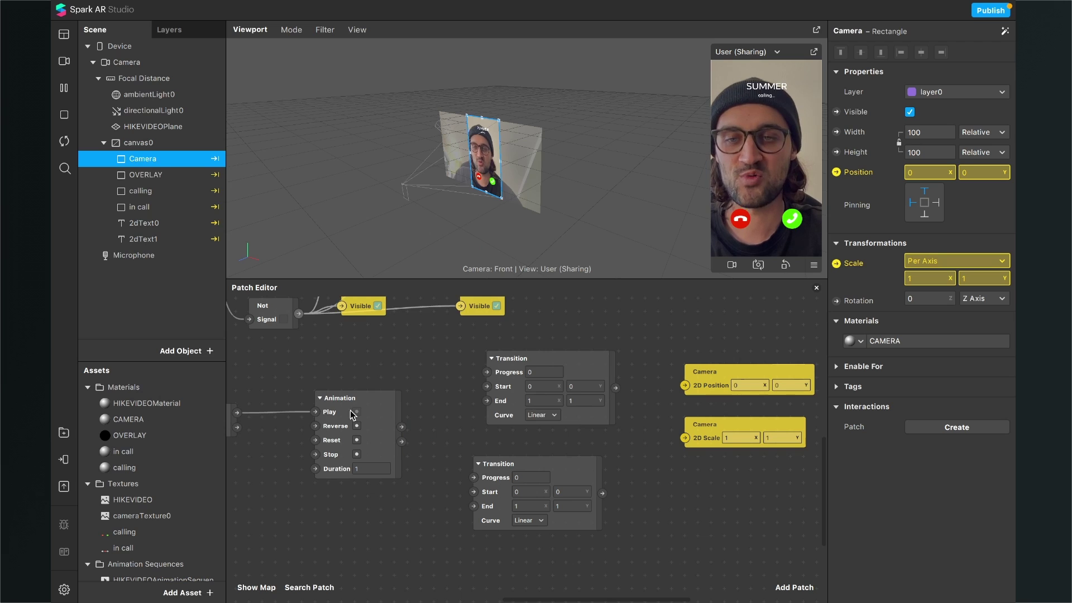
pyautogui.moveTo(401, 428); pyautogui.dragTo(487, 372)
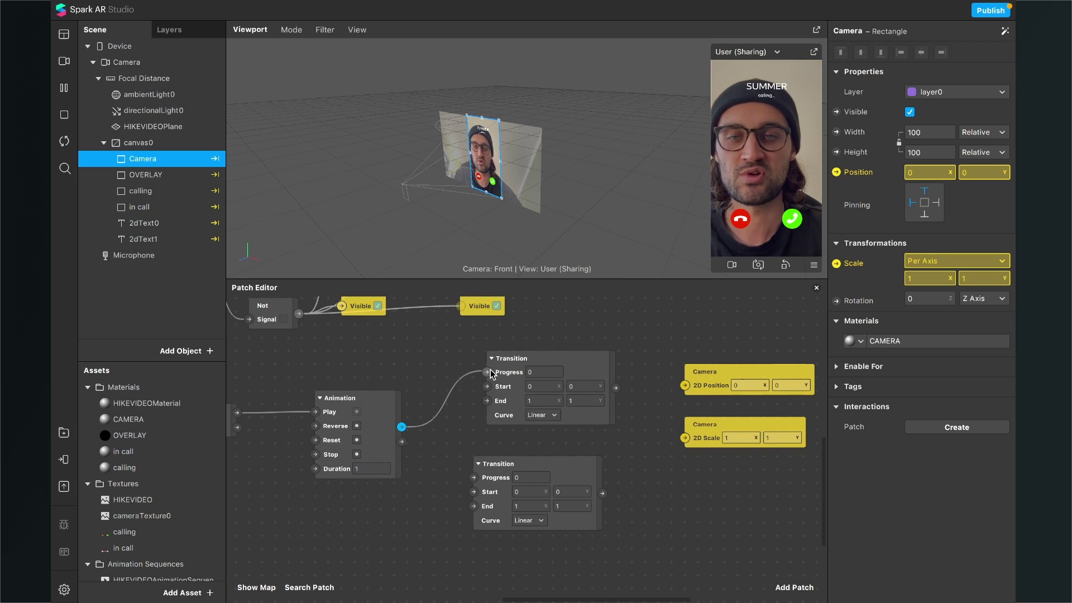
pyautogui.moveTo(402, 427); pyautogui.dragTo(532, 472)
pyautogui.hscroll(1, 476, 483)
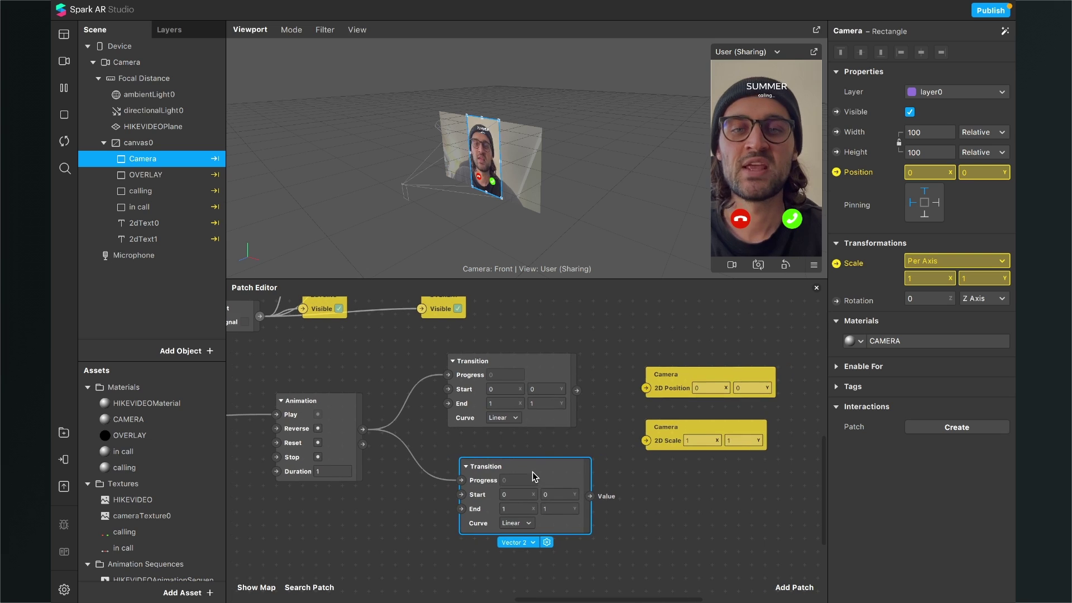
# - Swap the Camera patches so the Scale patch sits beside the upper Transition and the Position patch beside the lower one
pyautogui.scroll(3, 489, 442)
pyautogui.scroll(2, 489, 442)
pyautogui.hscroll(2, 559, 419)
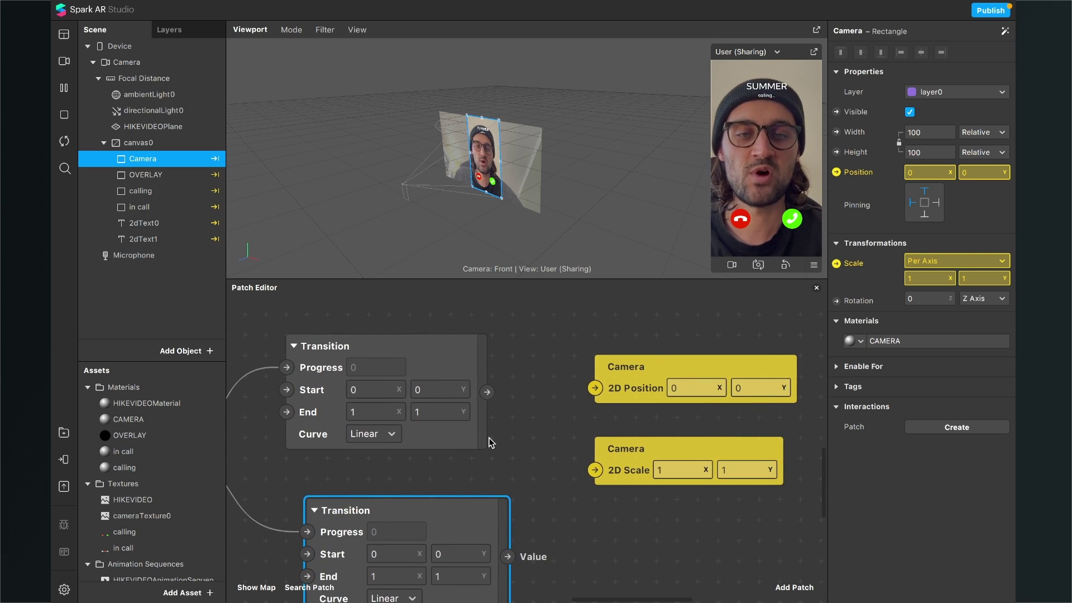
pyautogui.click(633, 366)
pyautogui.moveTo(633, 366); pyautogui.dragTo(632, 512)
pyautogui.moveTo(631, 449); pyautogui.dragTo(631, 386)
# - Set the upper Transition's Start values to 1 for X and 1 for Y
pyautogui.click(380, 399)
pyautogui.click(381, 396)
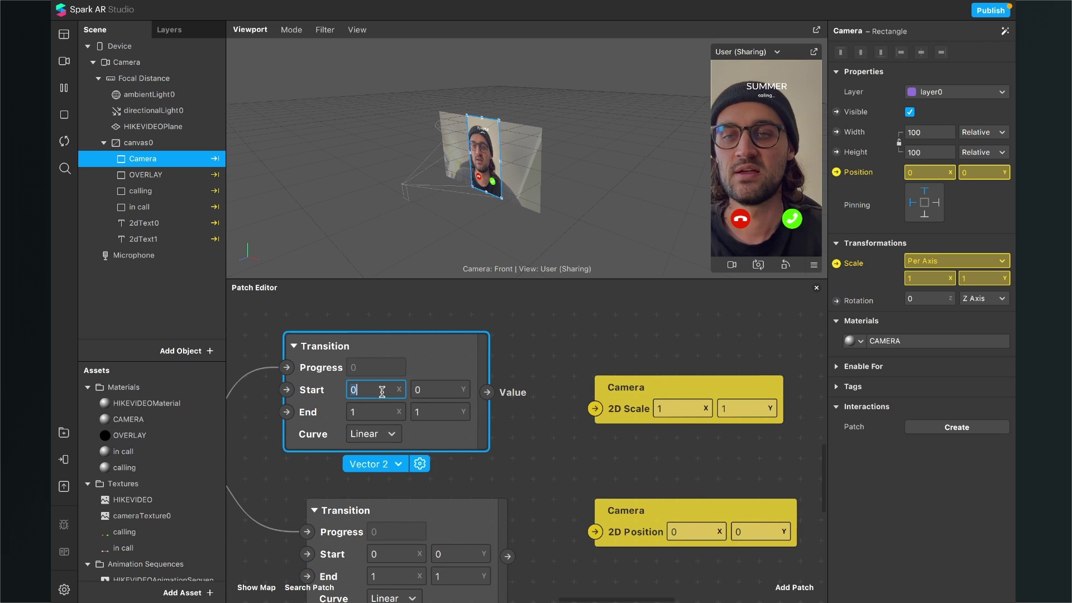
pyautogui.write('1')
pyautogui.press('Return')
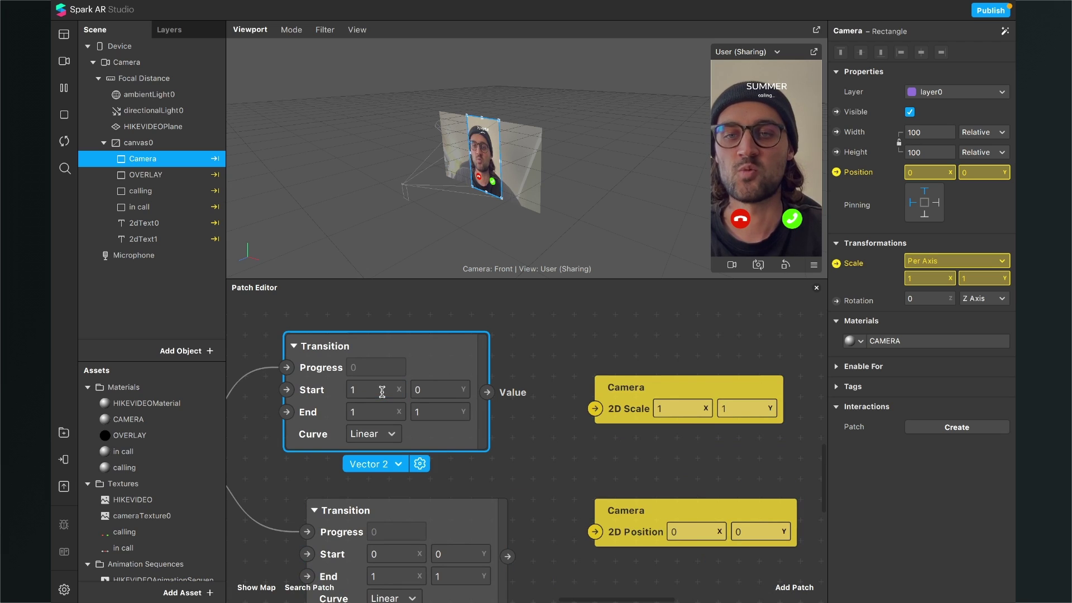
pyautogui.click(435, 392)
pyautogui.write('1')
pyautogui.press('Return')
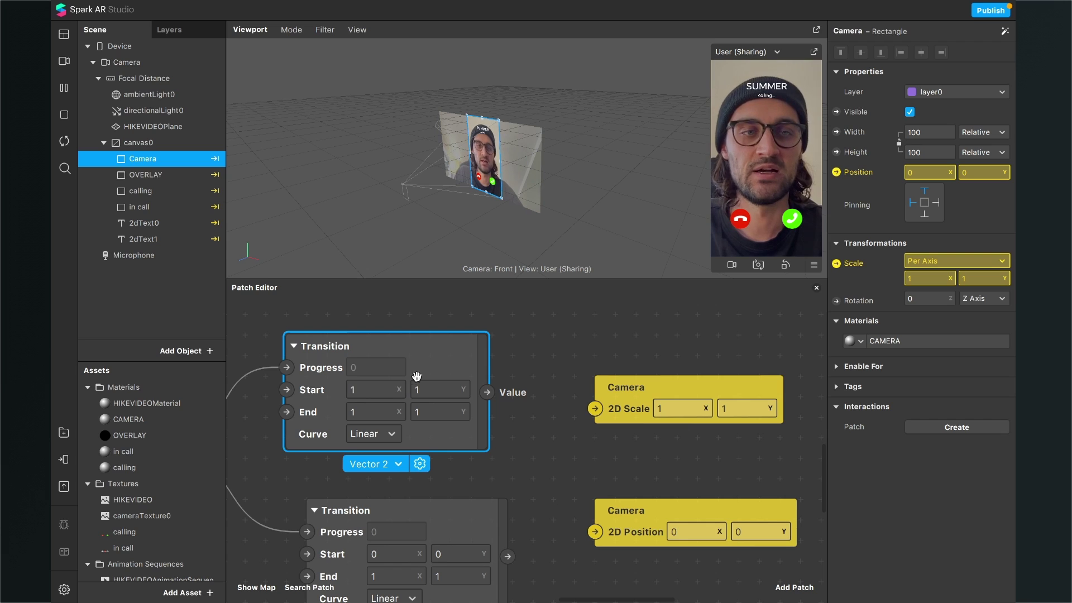
# - Set the upper Transition's End to 0,3 for X and Y, and connect its output to the Camera's 2D Scale
pyautogui.click(390, 410)
pyautogui.press('BackSpace')
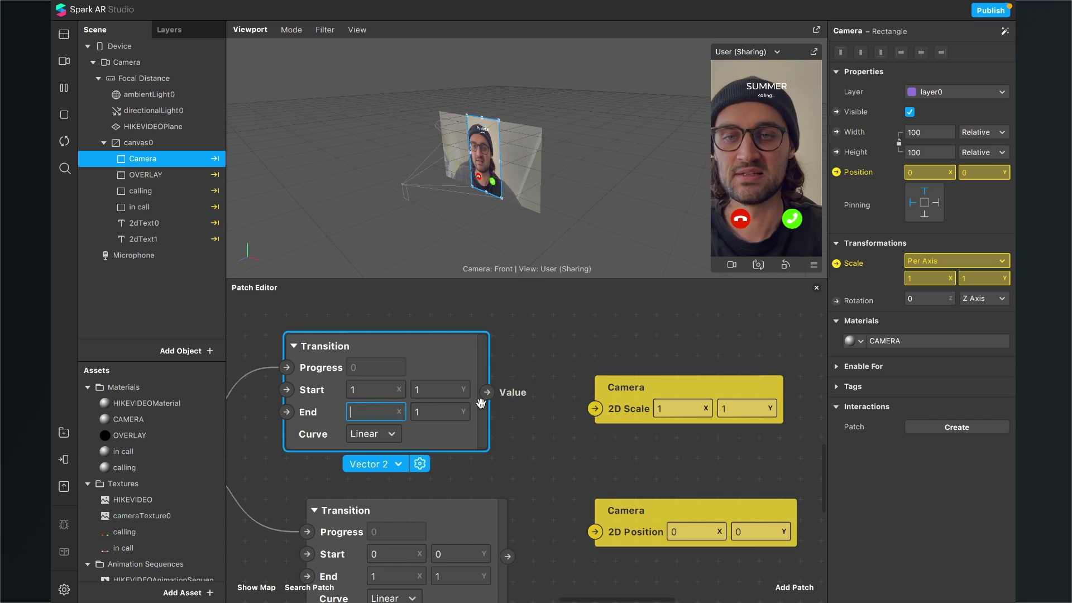
pyautogui.write('0,3')
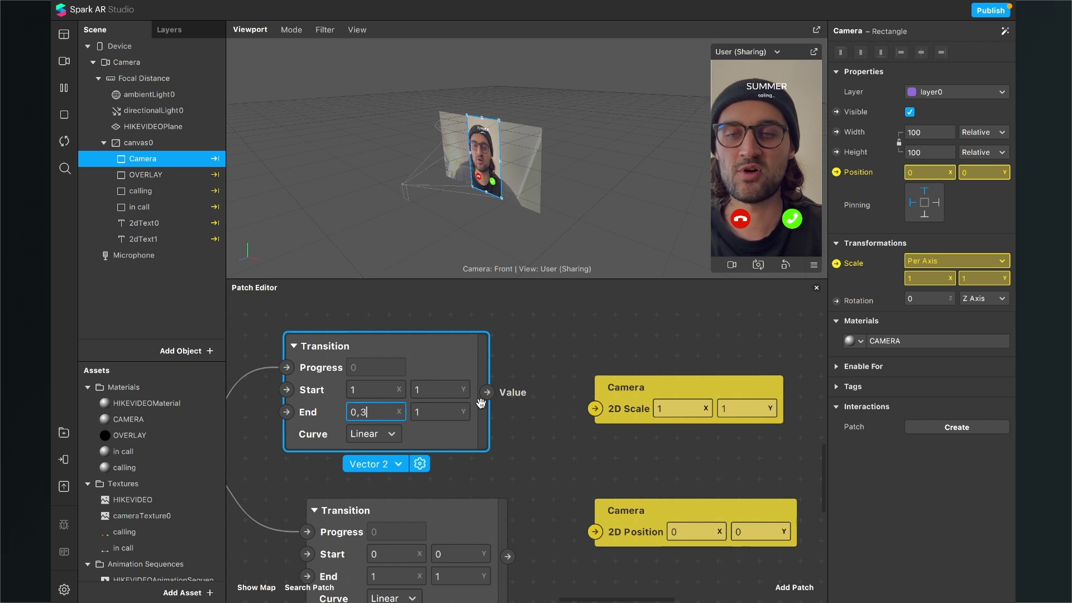
pyautogui.click(434, 412)
pyautogui.press('BackSpace')
pyautogui.write('0,3')
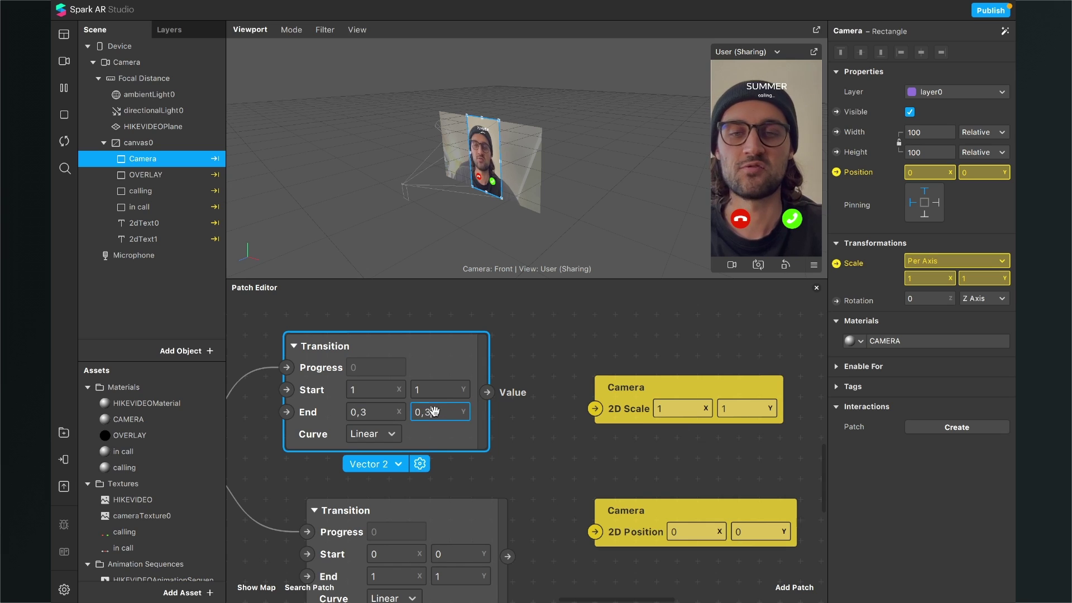
pyautogui.press('Return')
pyautogui.moveTo(486, 393); pyautogui.dragTo(593, 408)
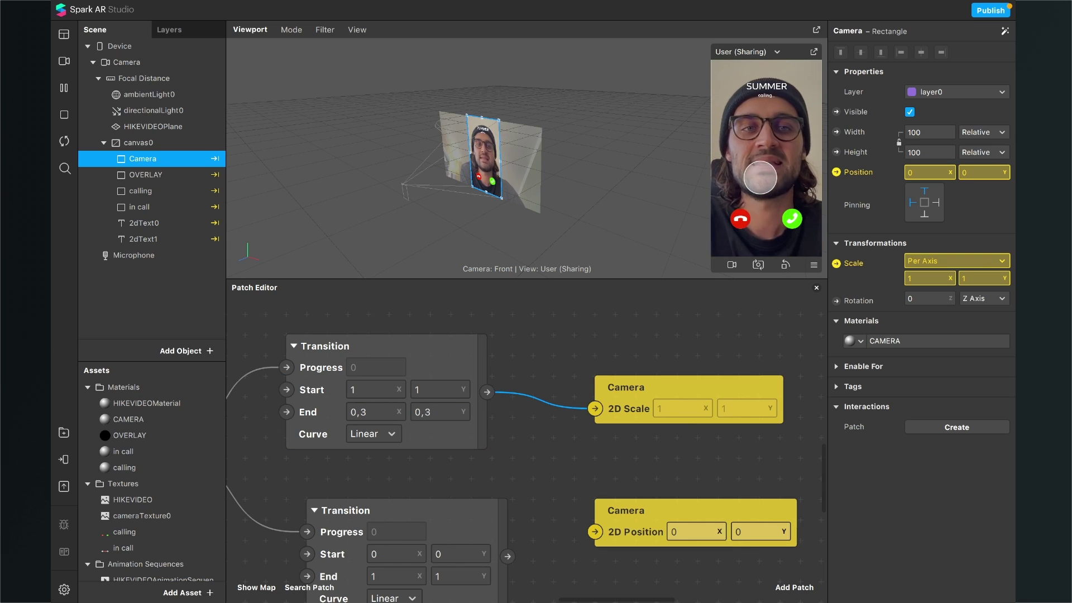
# - Test the camera scaling with a screen tap in the simulator, and restart the effect
pyautogui.click(760, 177)
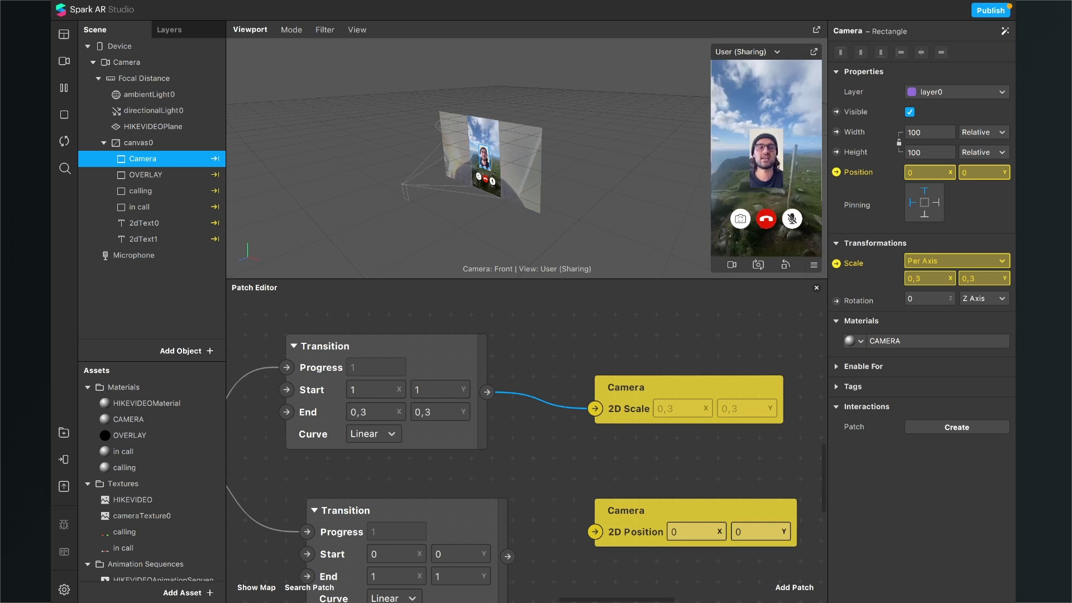
pyautogui.click(64, 141)
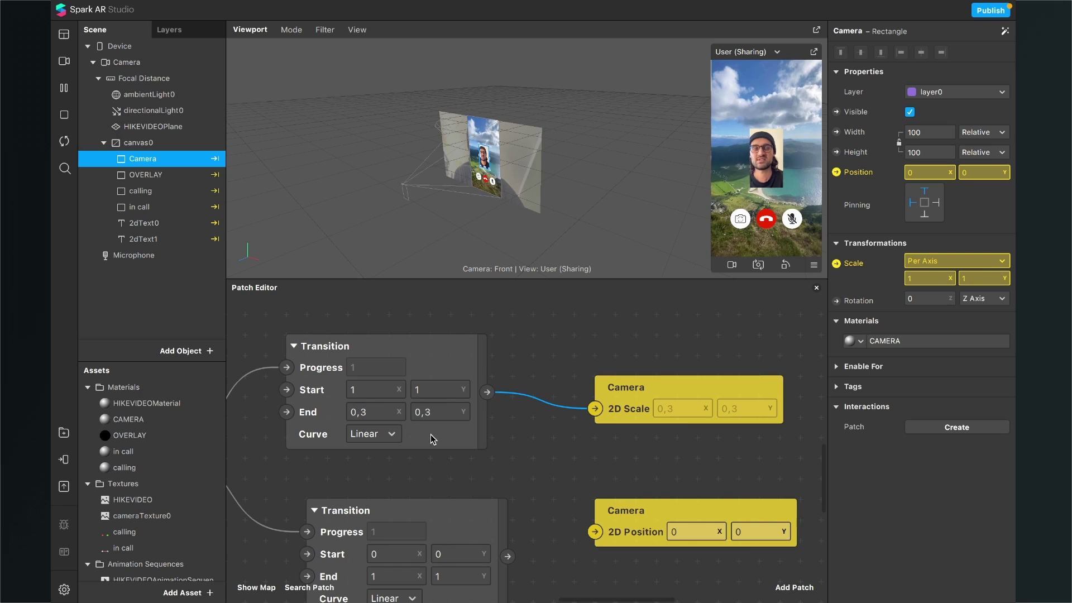
pyautogui.scroll(-3, 488, 541)
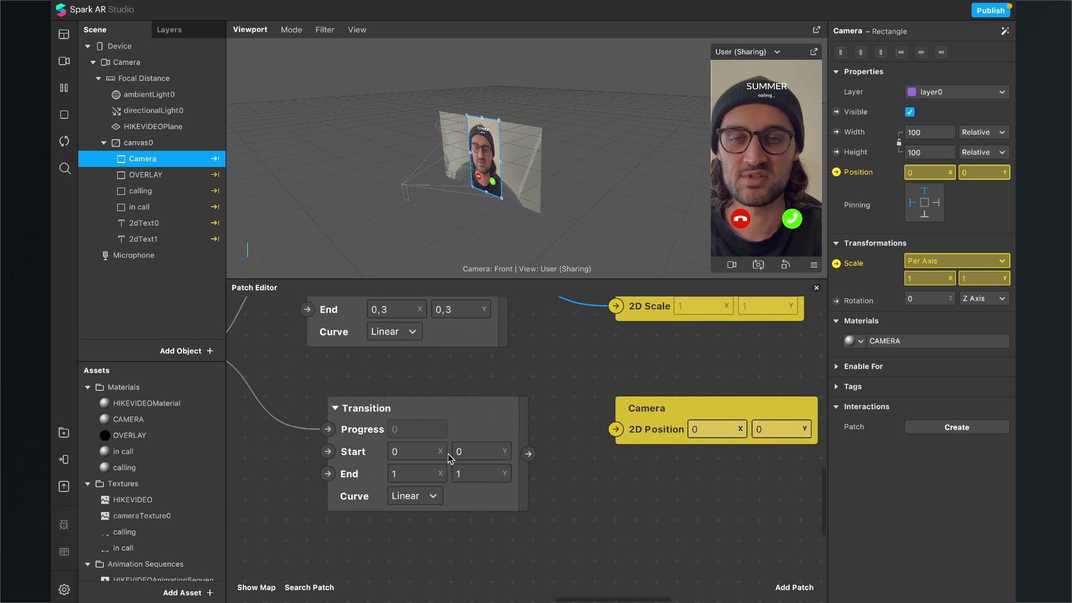
pyautogui.click(406, 472)
pyautogui.press('BackSpace')
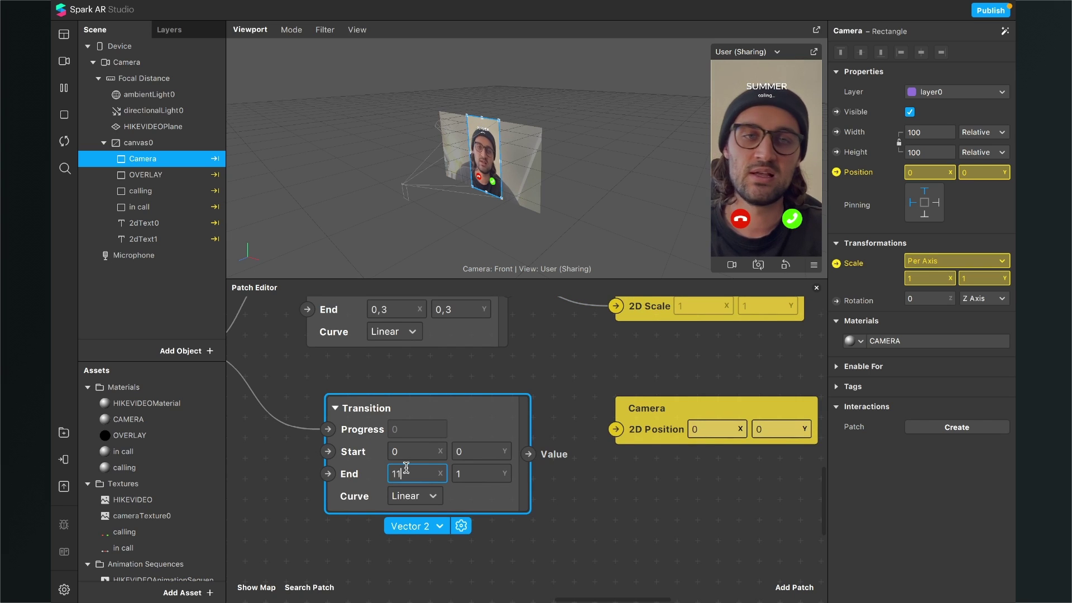
pyautogui.press('Return')
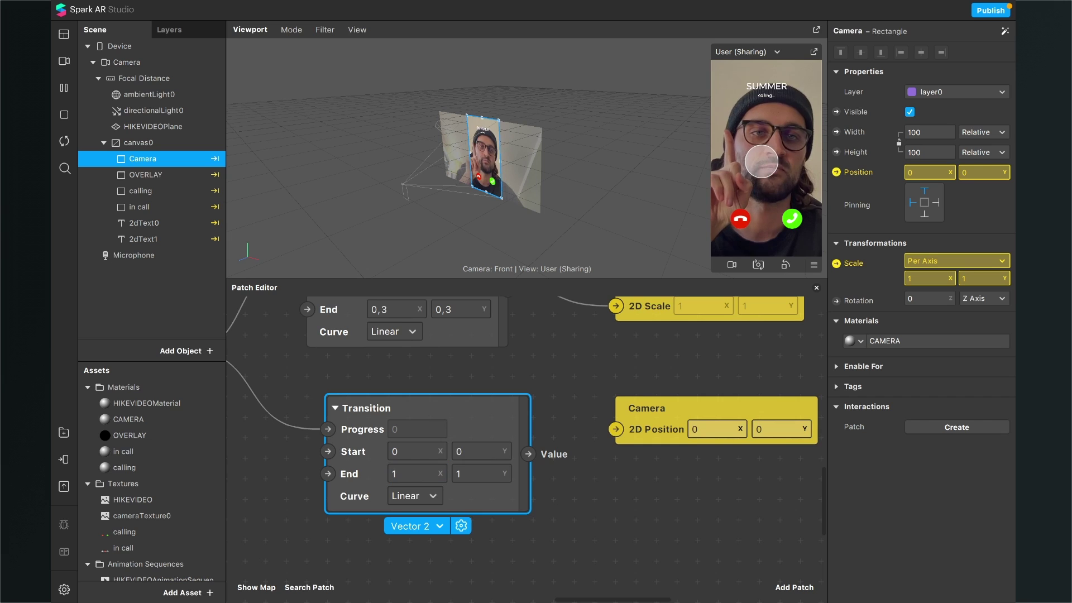
# - Trigger the in-call state with a simulator screen tap and connect the lower Transition's output to the Camera's 2D Position
pyautogui.click(761, 162)
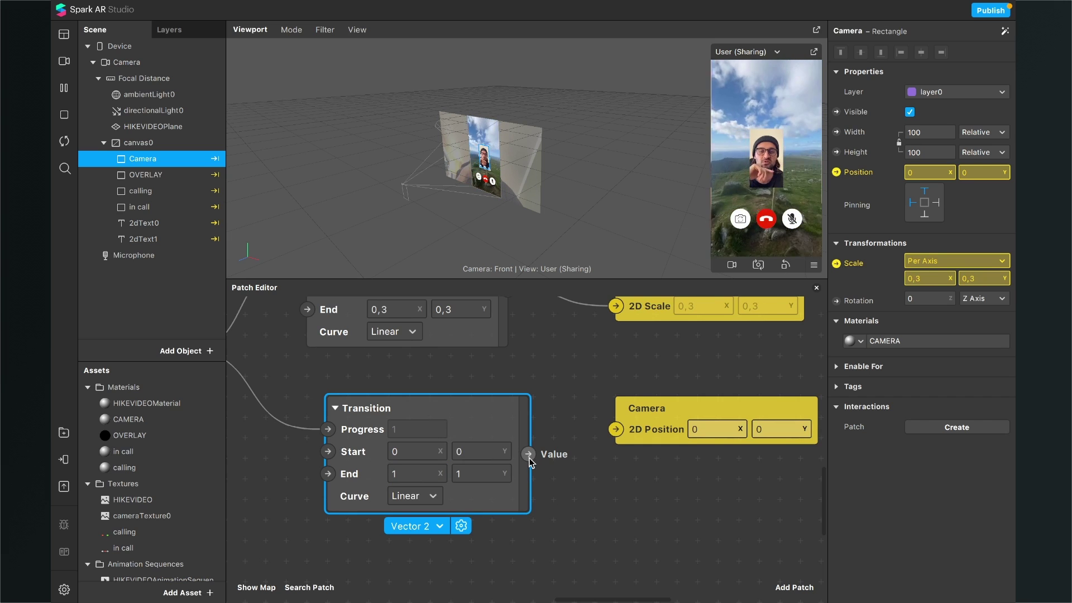
pyautogui.moveTo(530, 455); pyautogui.dragTo(622, 426)
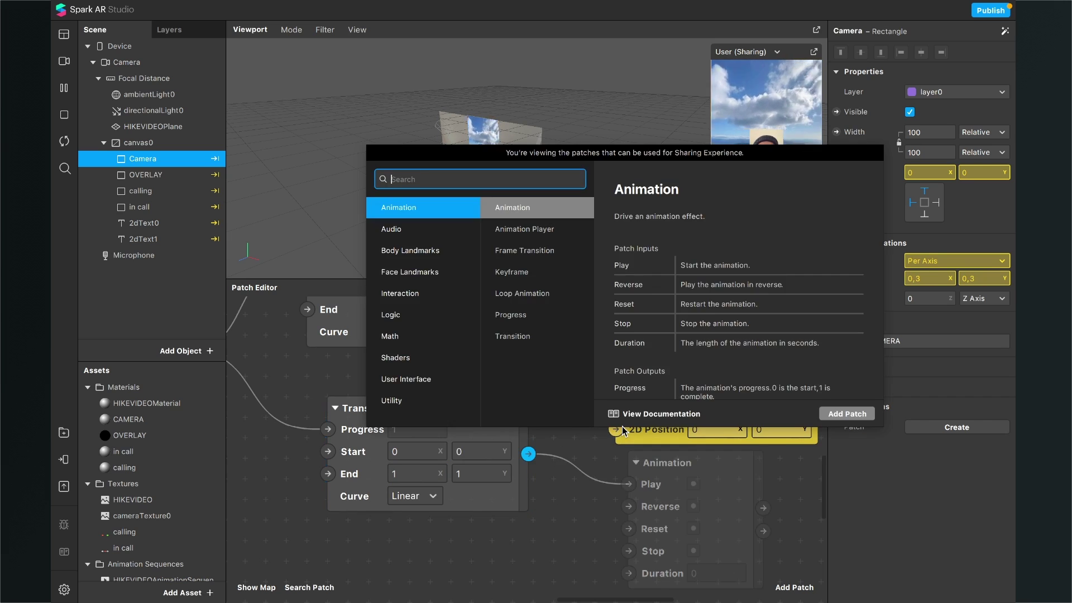
pyautogui.click(561, 517)
pyautogui.moveTo(528, 453); pyautogui.dragTo(620, 430)
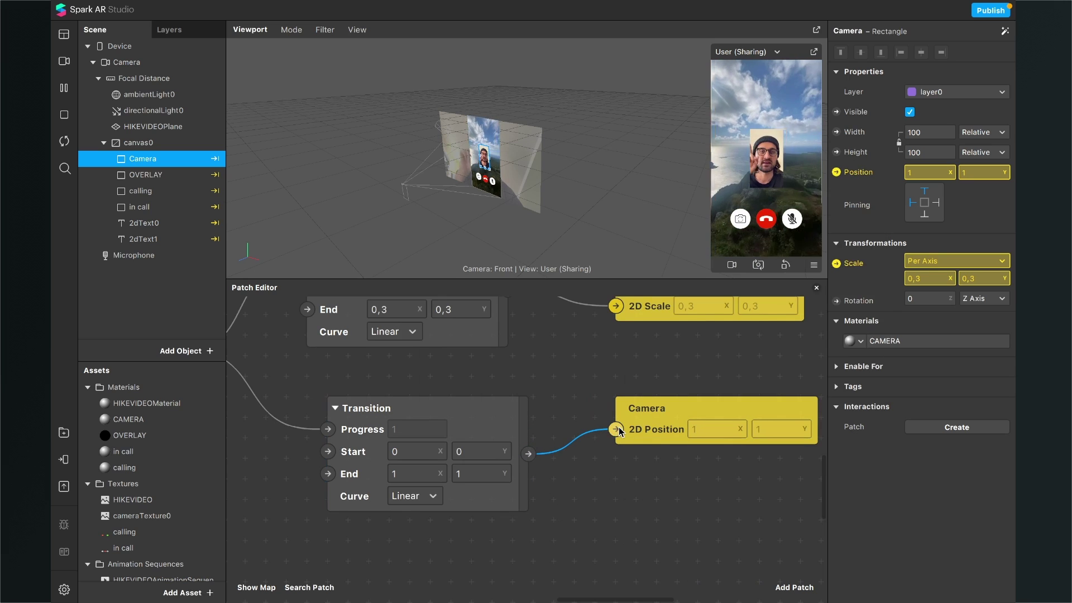
# - Set the lower Transition's End to 100 for X and -250 for Y
pyautogui.click(414, 474)
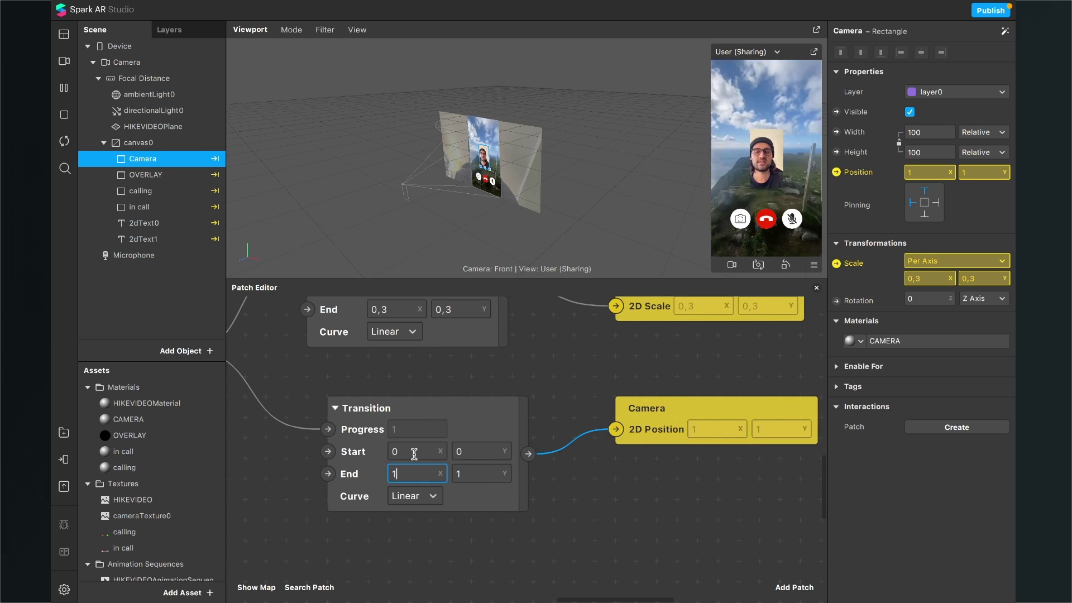
pyautogui.write('00')
pyautogui.press('Return')
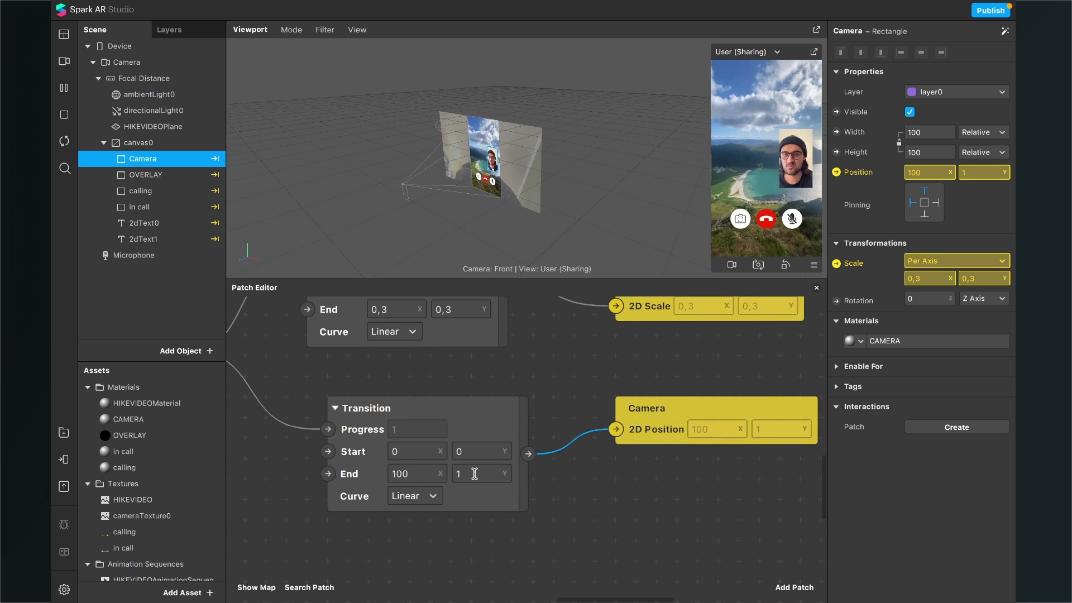
pyautogui.click(475, 474)
pyautogui.write('-250')
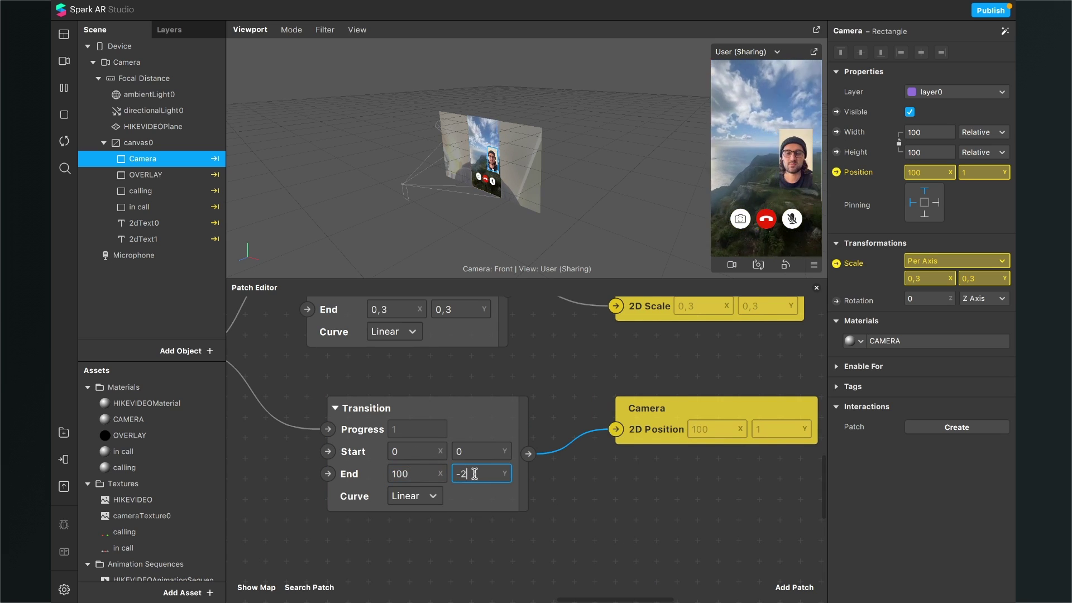
pyautogui.press('Return')
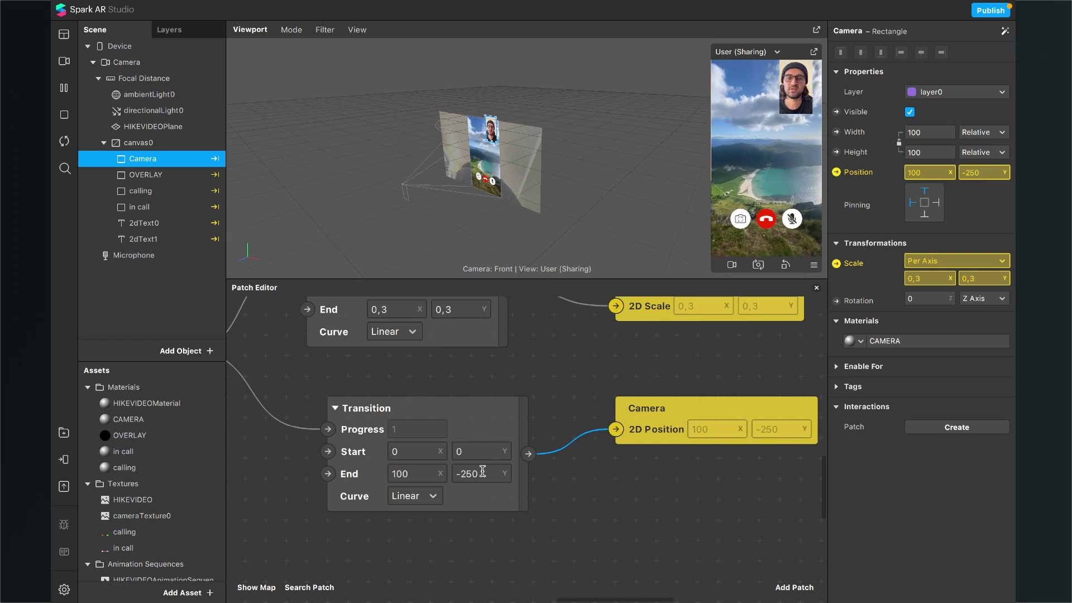
# - Change the lower Transition's End Y value to -200
pyautogui.click(475, 474)
pyautogui.press('BackSpace')
pyautogui.write('0')
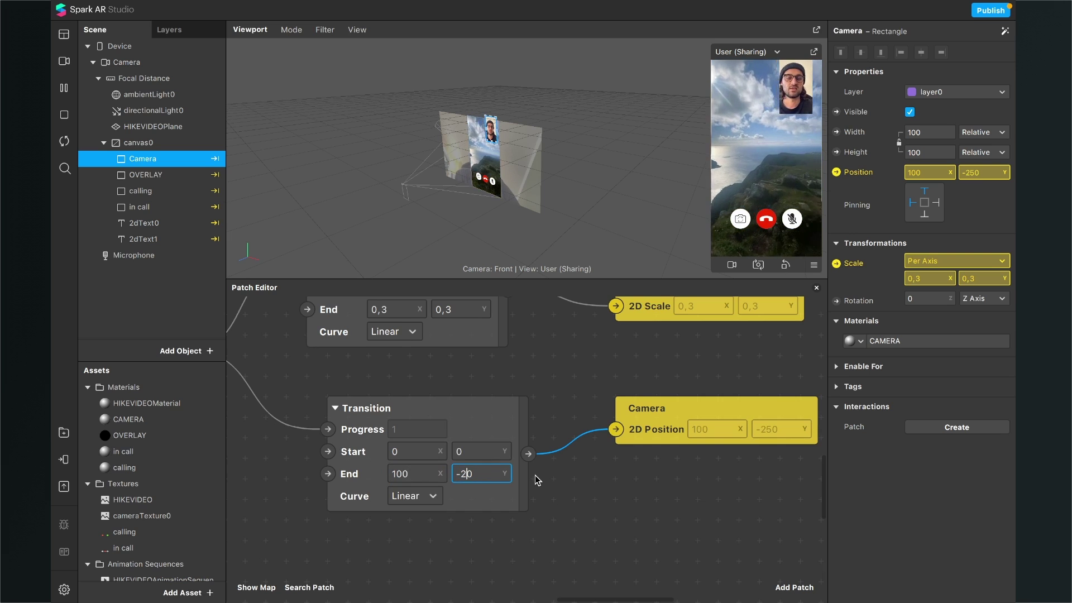
pyautogui.press('Return')
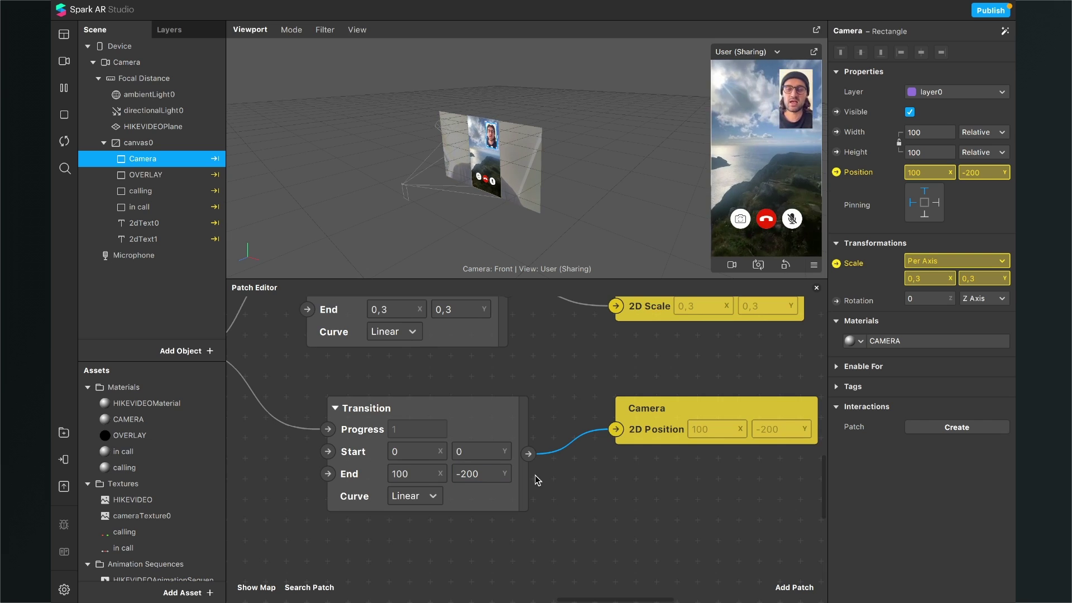
# - Restart the effect and enlarge the viewport and the simulator preview for a bigger view of the call screen
pyautogui.scroll(-5, 535, 475)
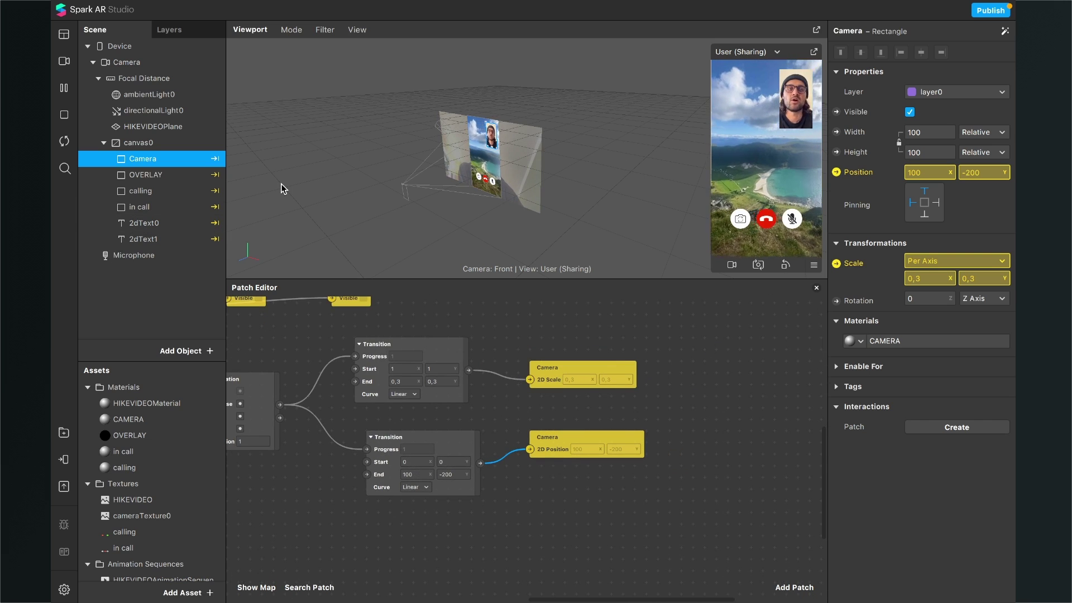
pyautogui.click(65, 142)
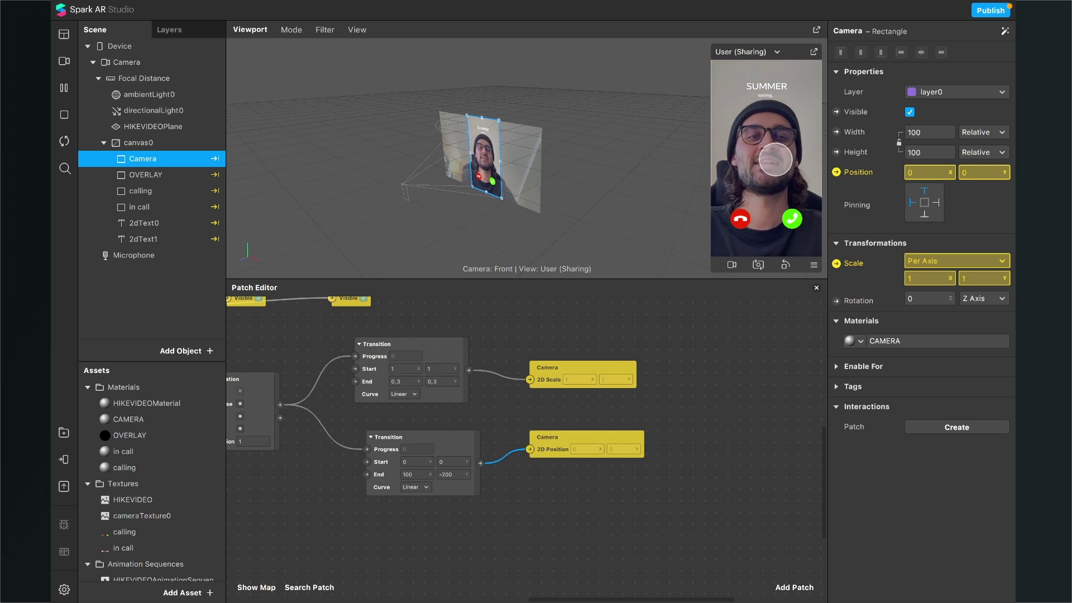
pyautogui.moveTo(688, 278); pyautogui.dragTo(692, 501)
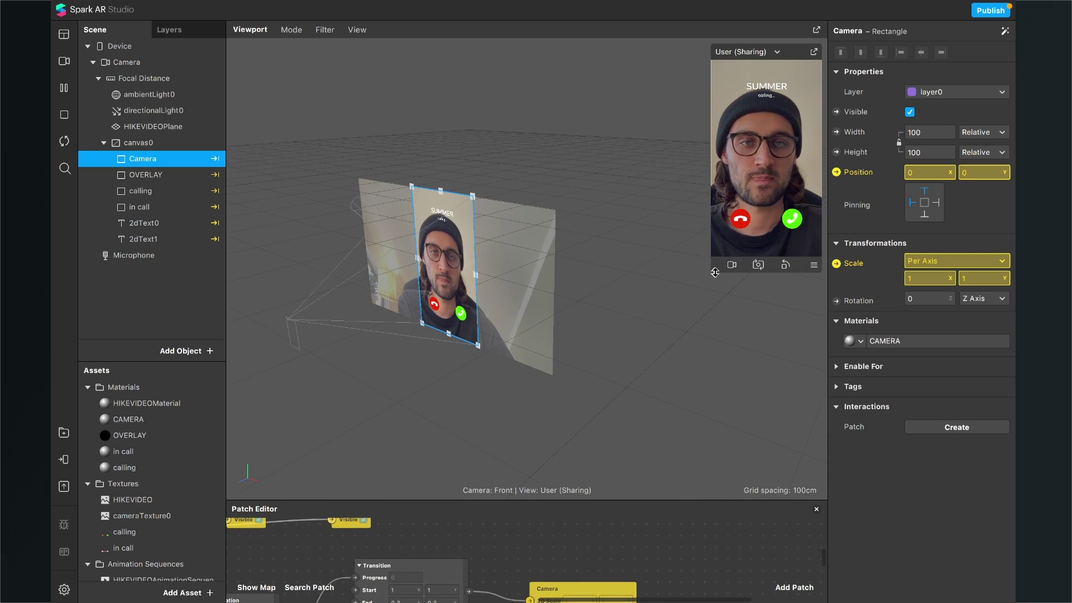
pyautogui.moveTo(715, 272); pyautogui.dragTo(600, 472)
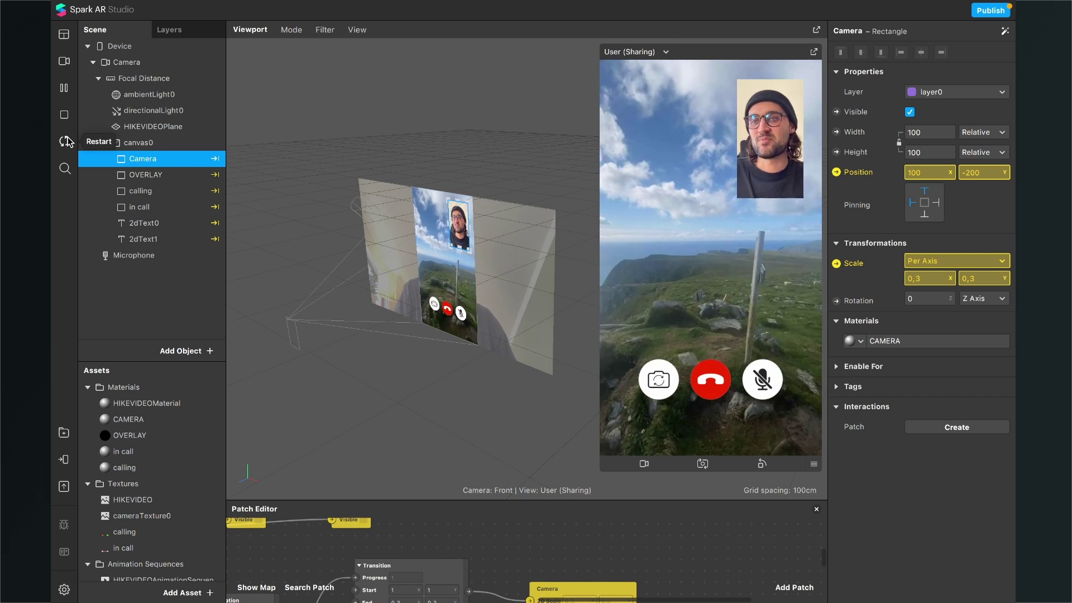
# - Restart the effect and tap the simulator screen to test the combined camera scale and position animation
pyautogui.click(65, 141)
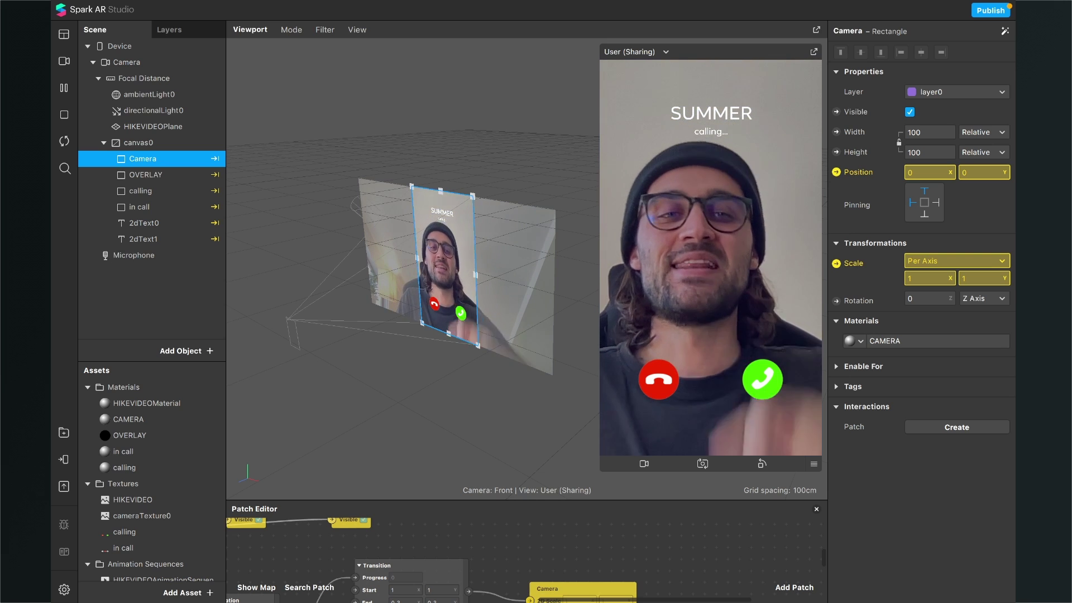
pyautogui.click(722, 246)
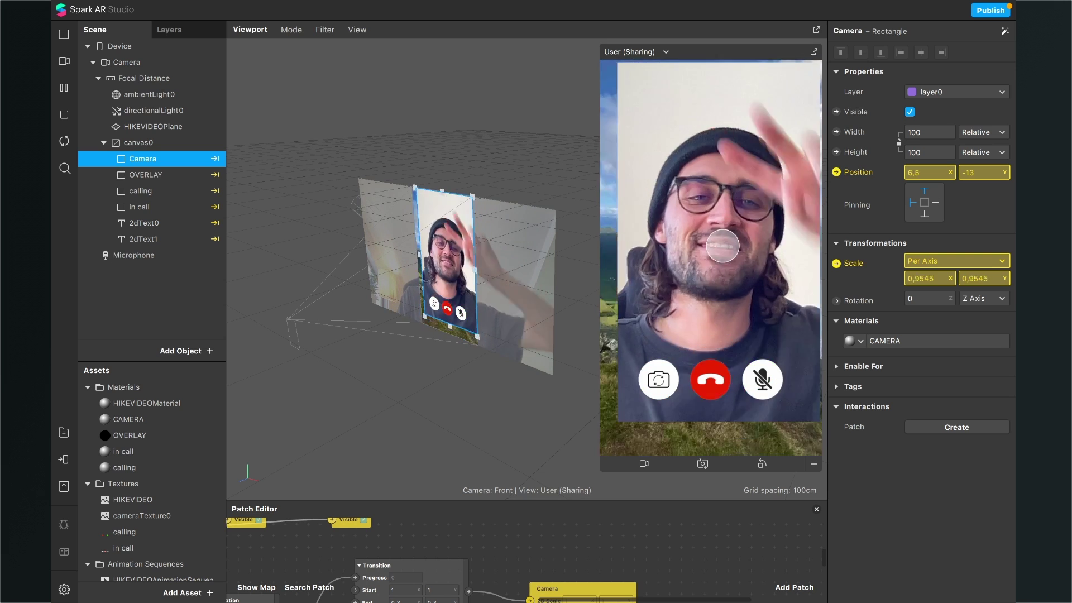